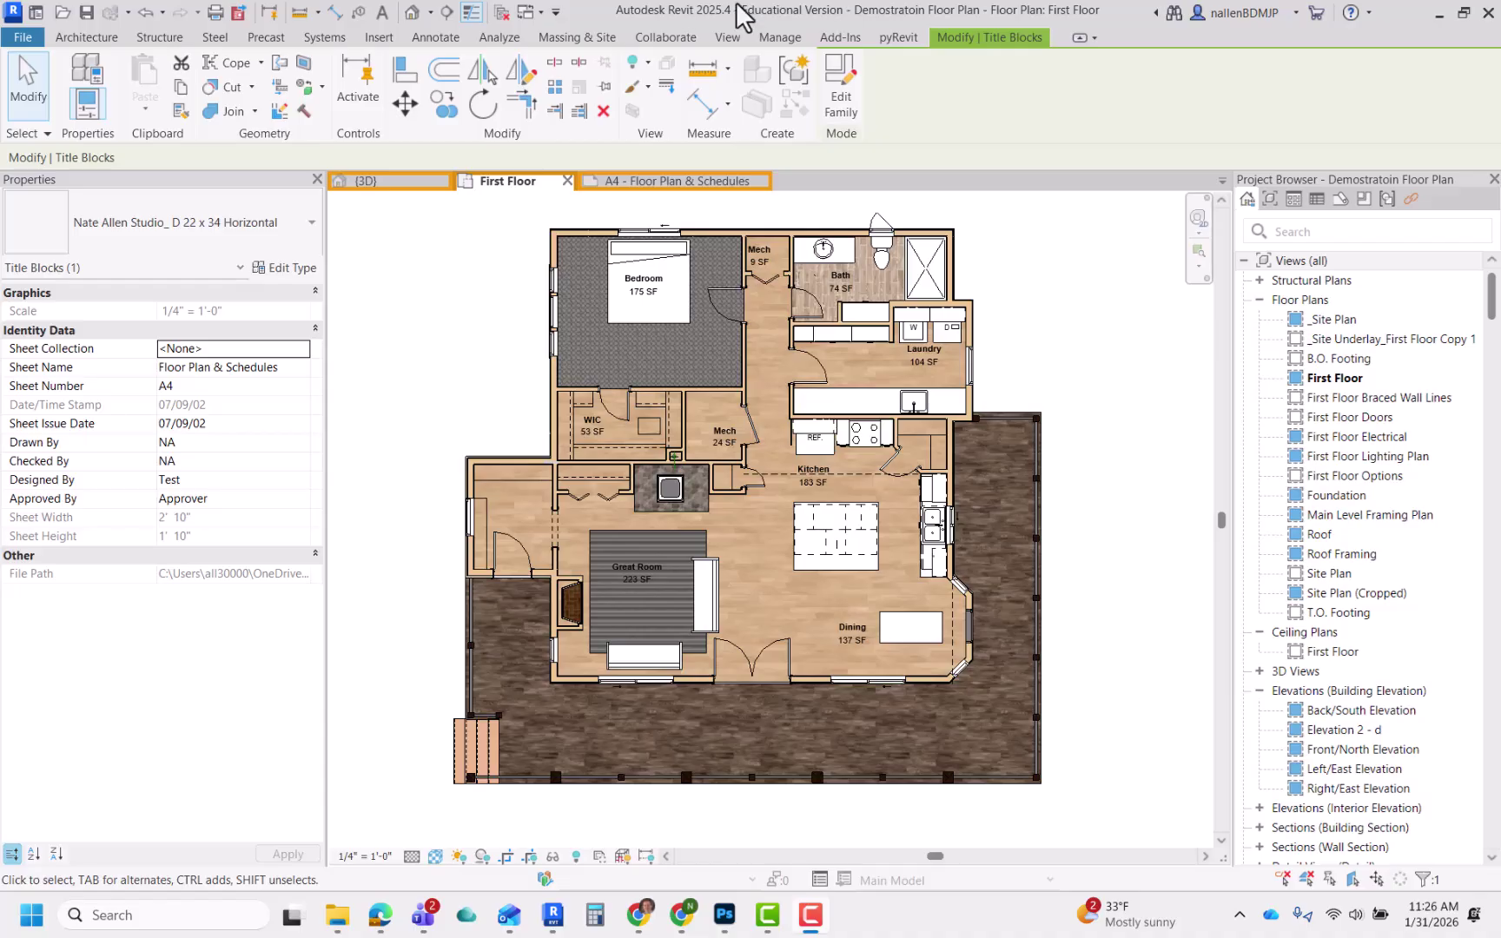
Open the A4 - Floor Plan & Schedules sheet and examine its current title block
left_click(633, 183)
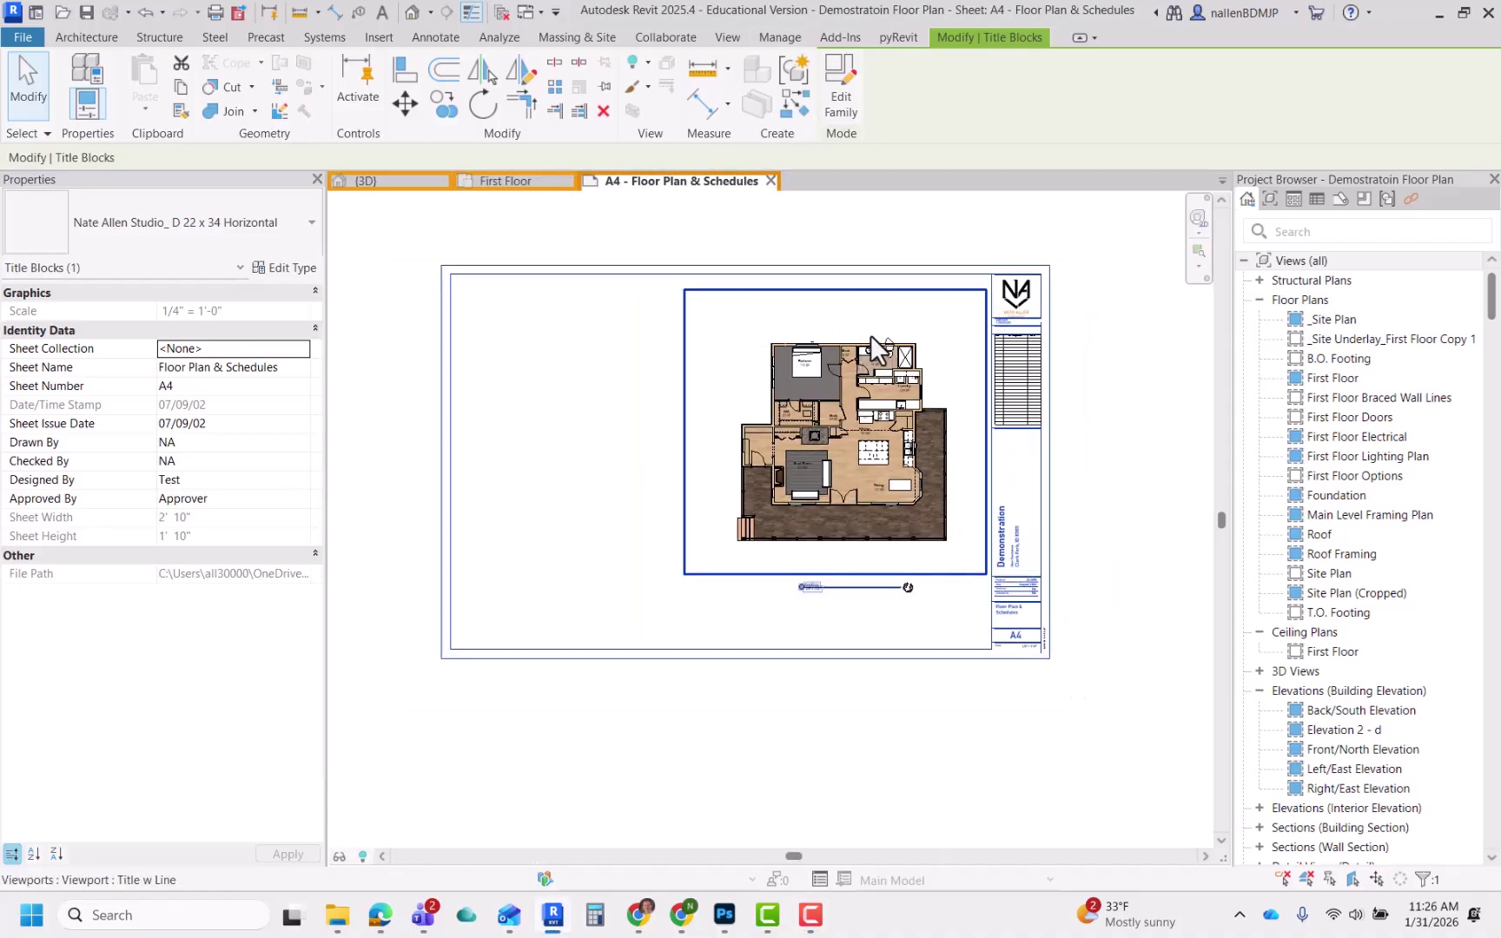
middle_click_drag(870, 335, 927, 345)
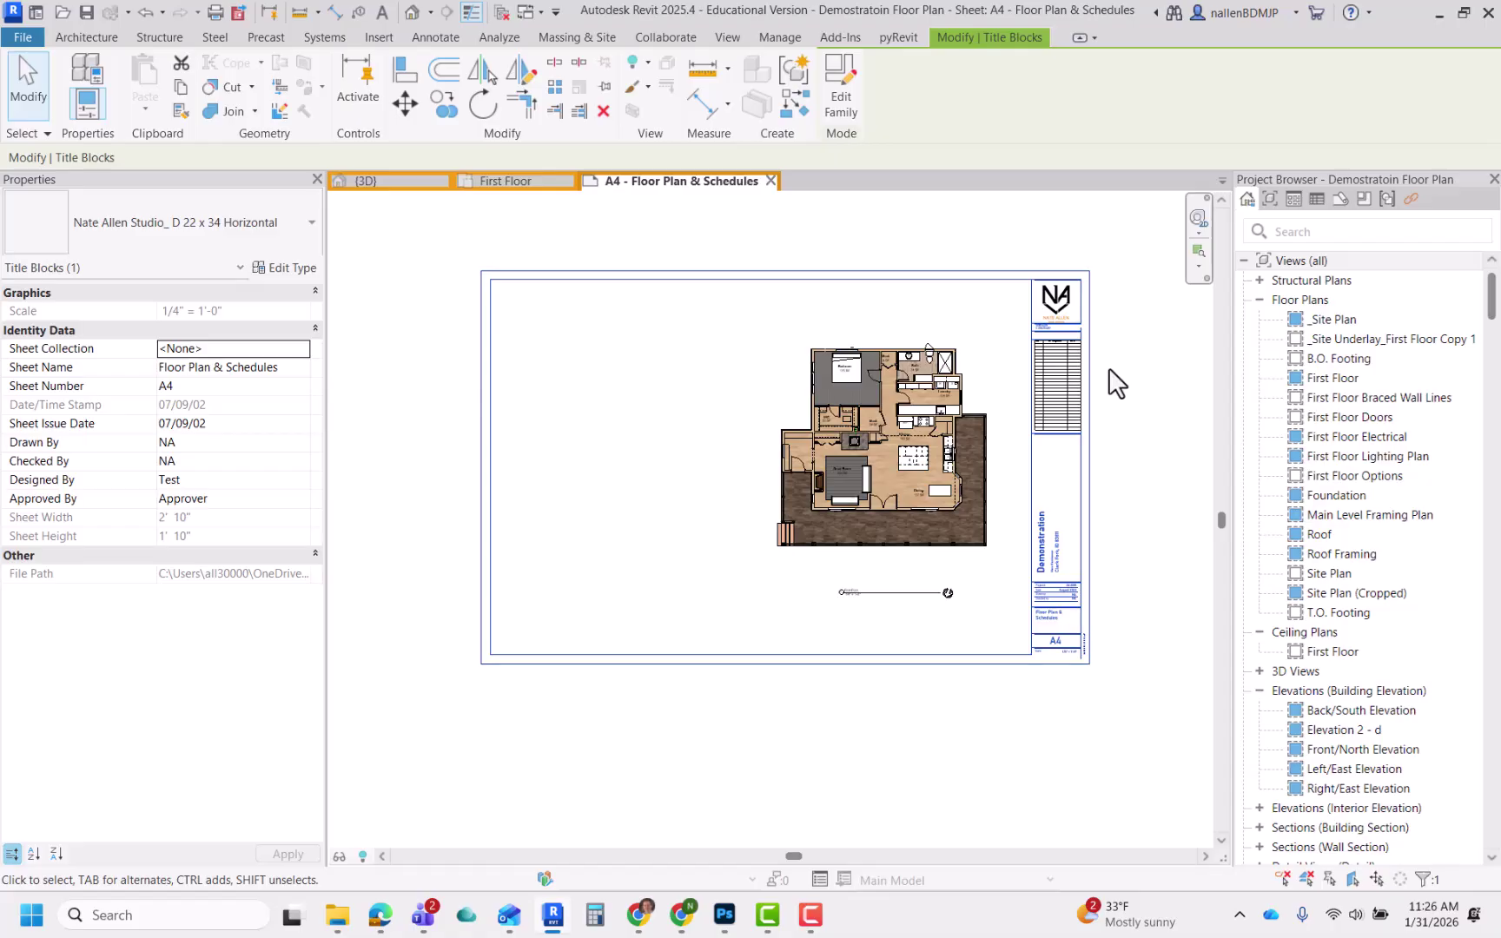
scroll(1063, 348, "up", 2)
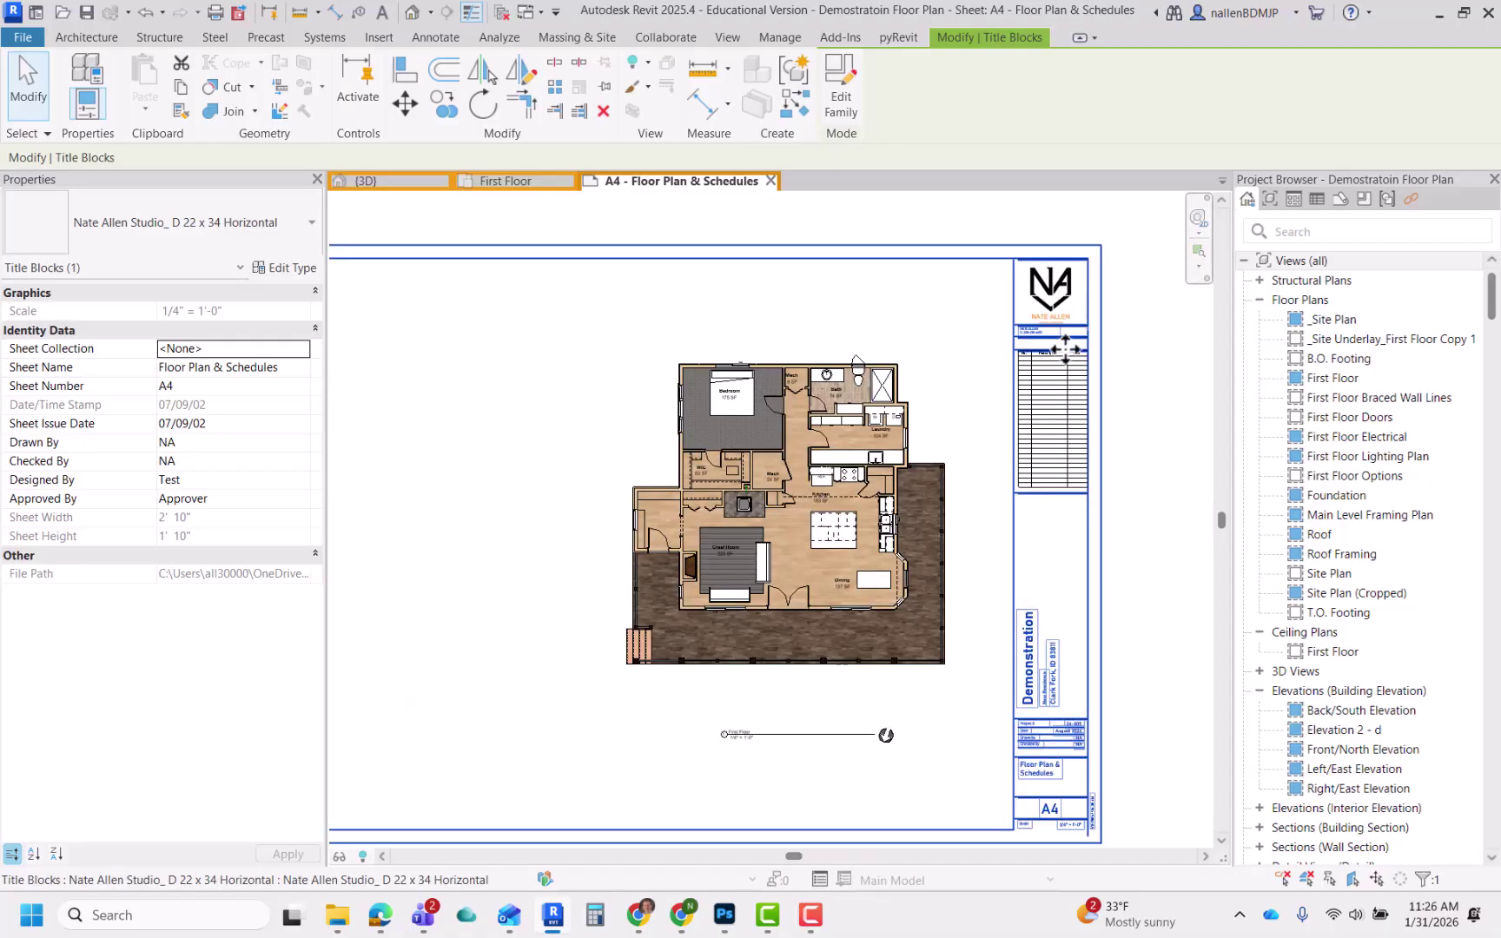
scroll(948, 351, "down", 2)
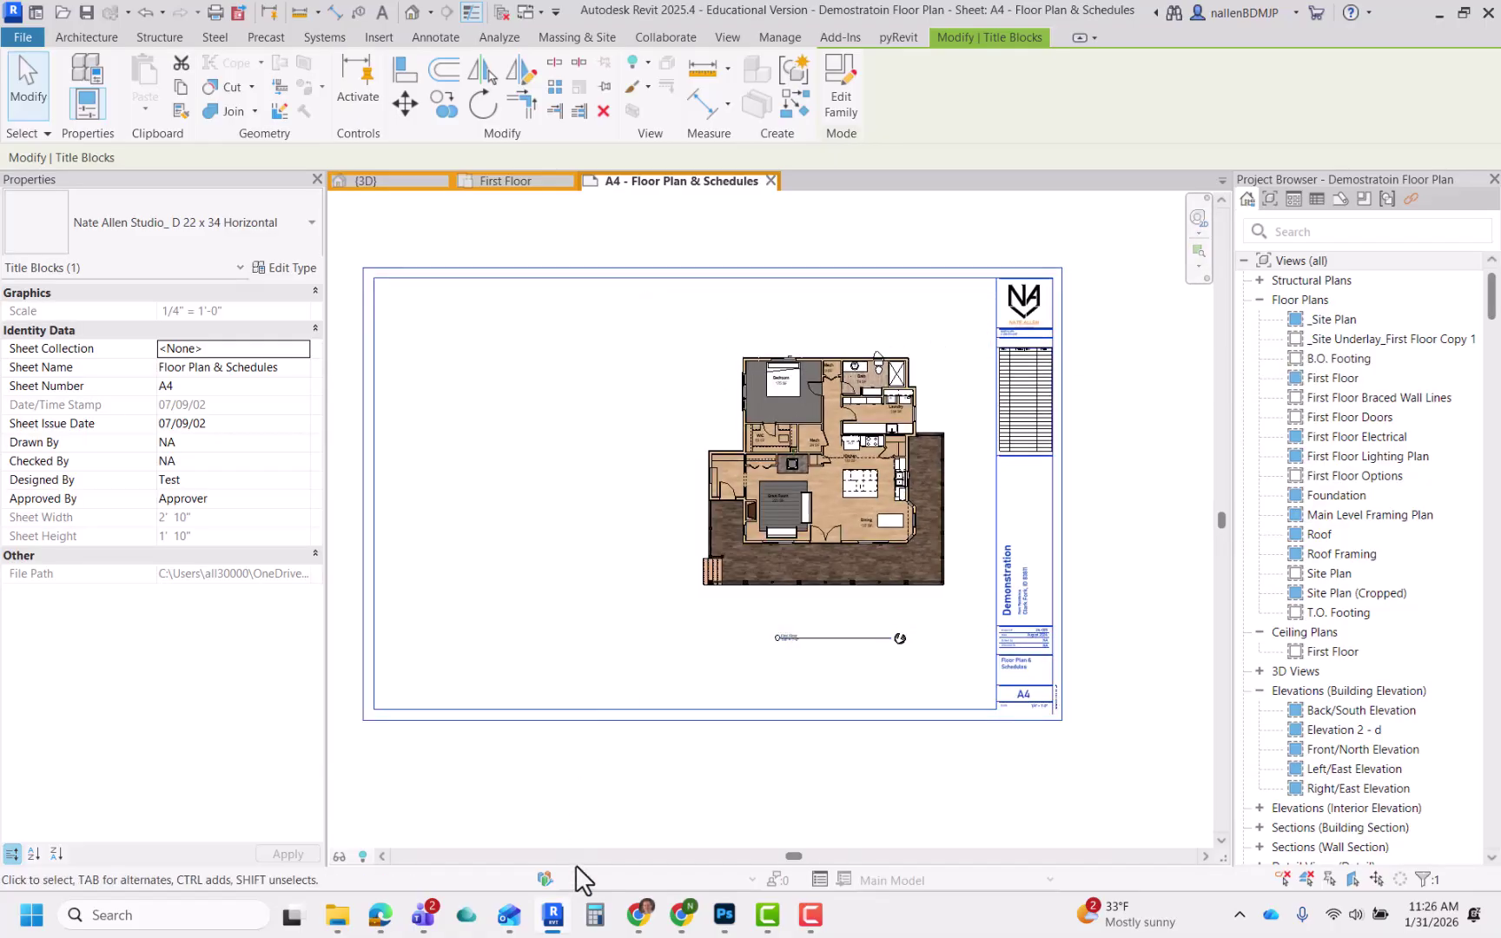
Switch to Chrome and view the contemporary title block resource on the assignment page, and return to Revit
mouse_move(637, 926)
left_click(395, 830)
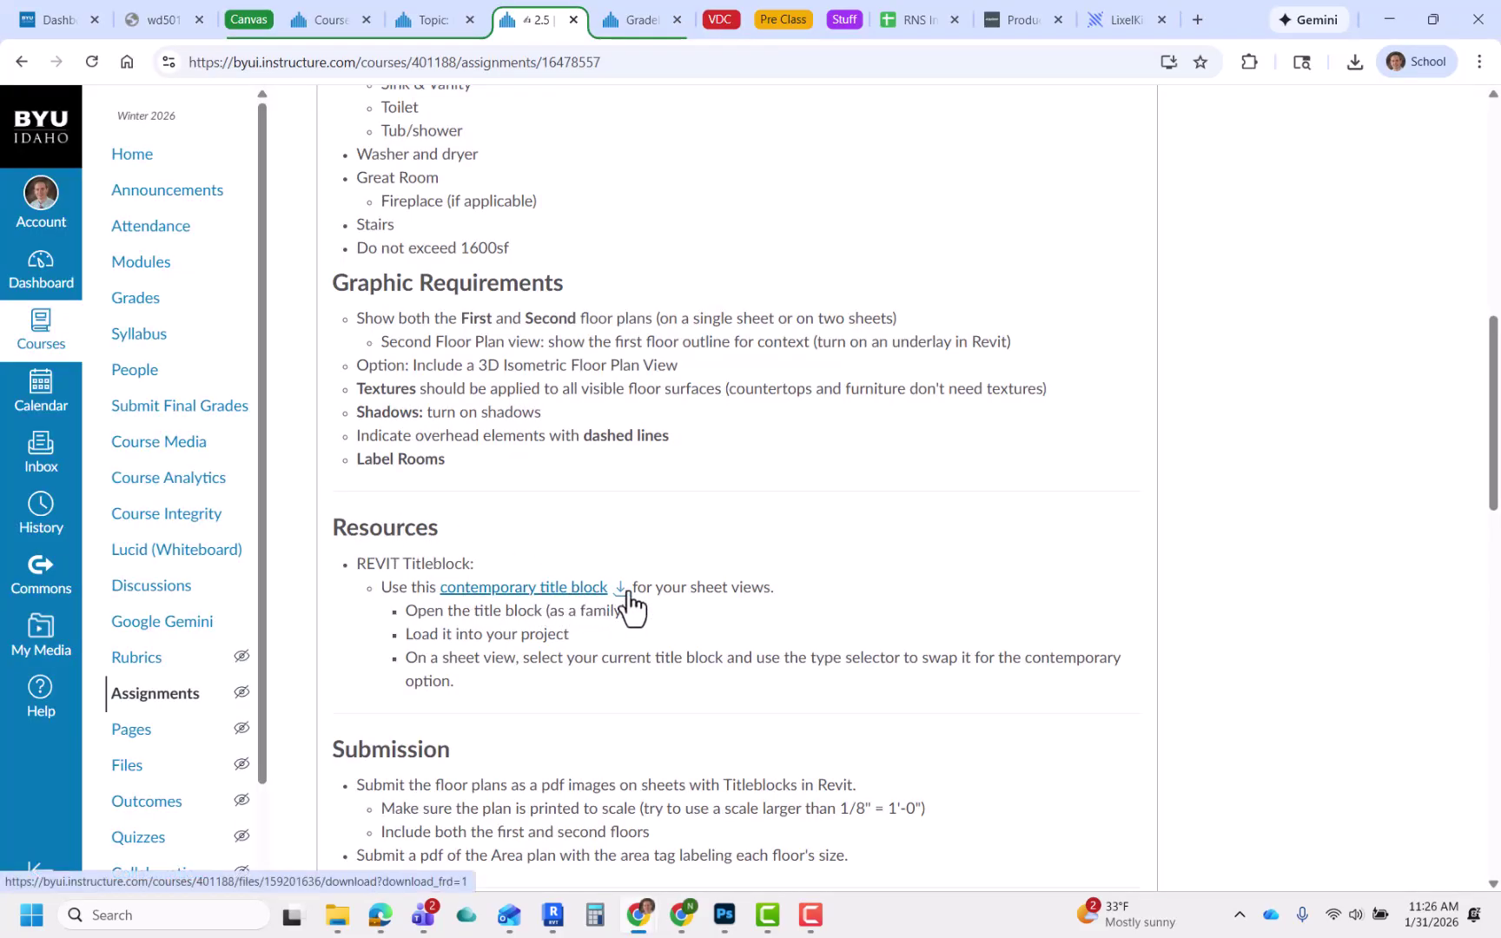
left_click(1403, 25)
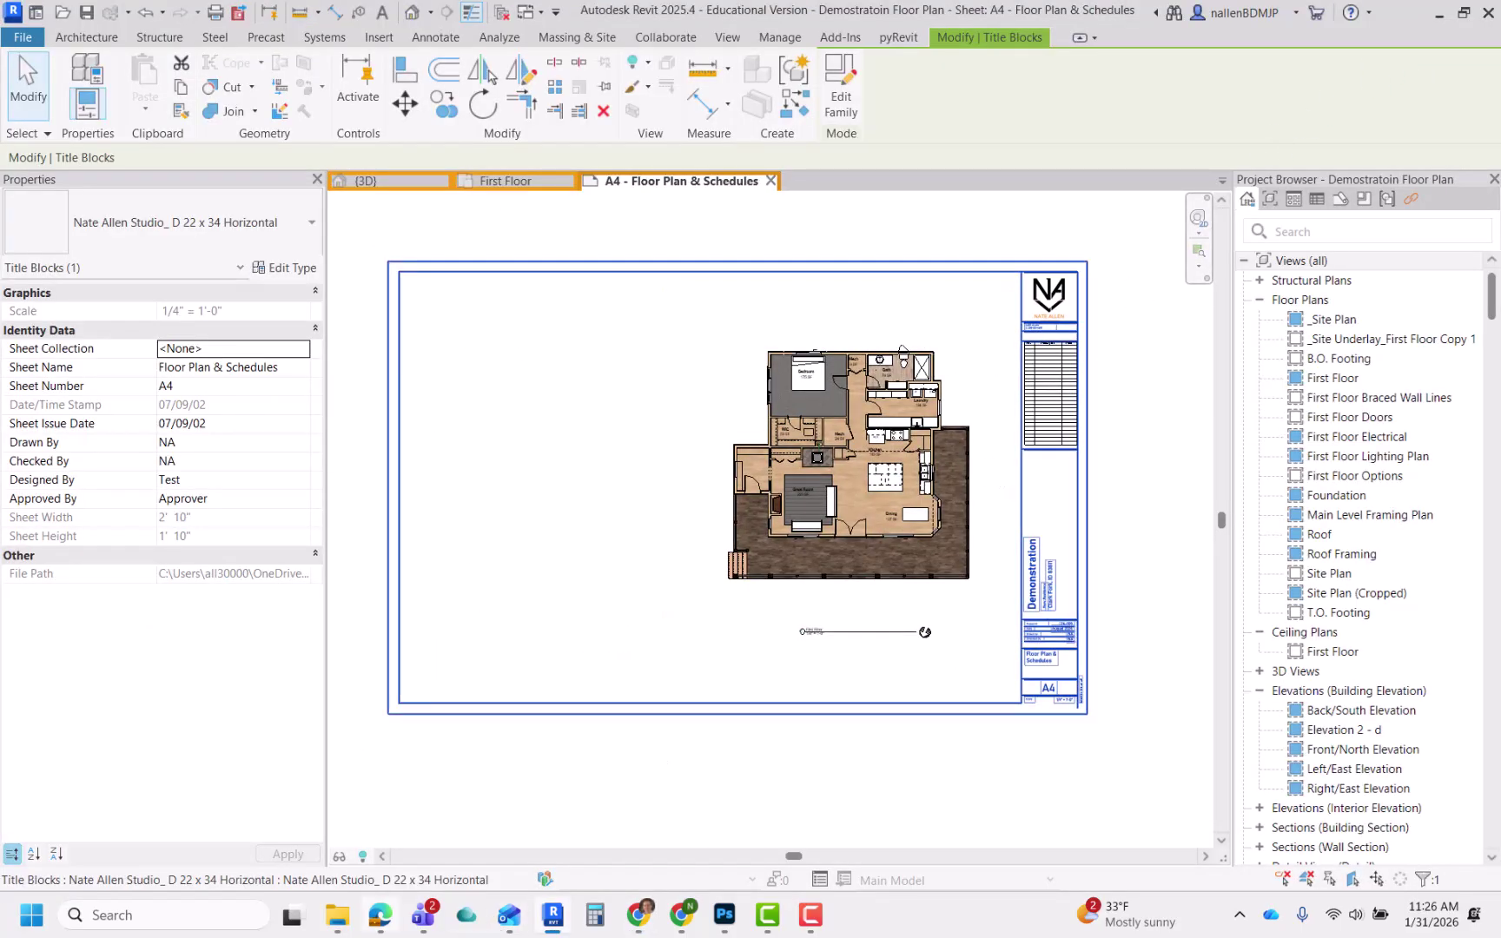
Open the Contemporary TB_ 22 x 34 family from the Downloads folder, and load it into the project while closing the family
left_click(337, 915)
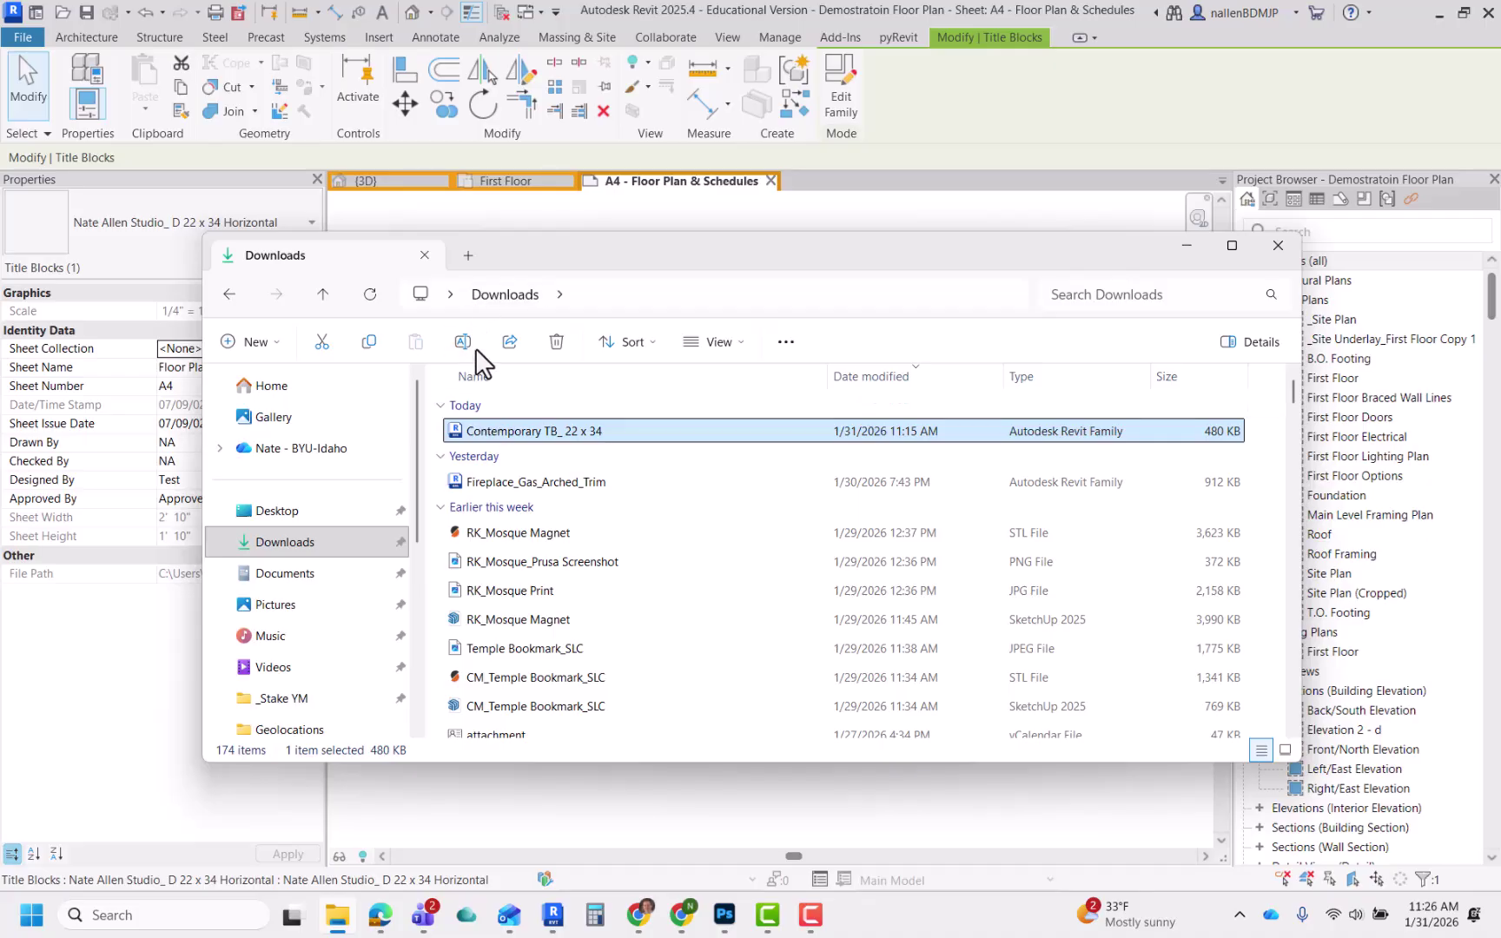
double_click(501, 432)
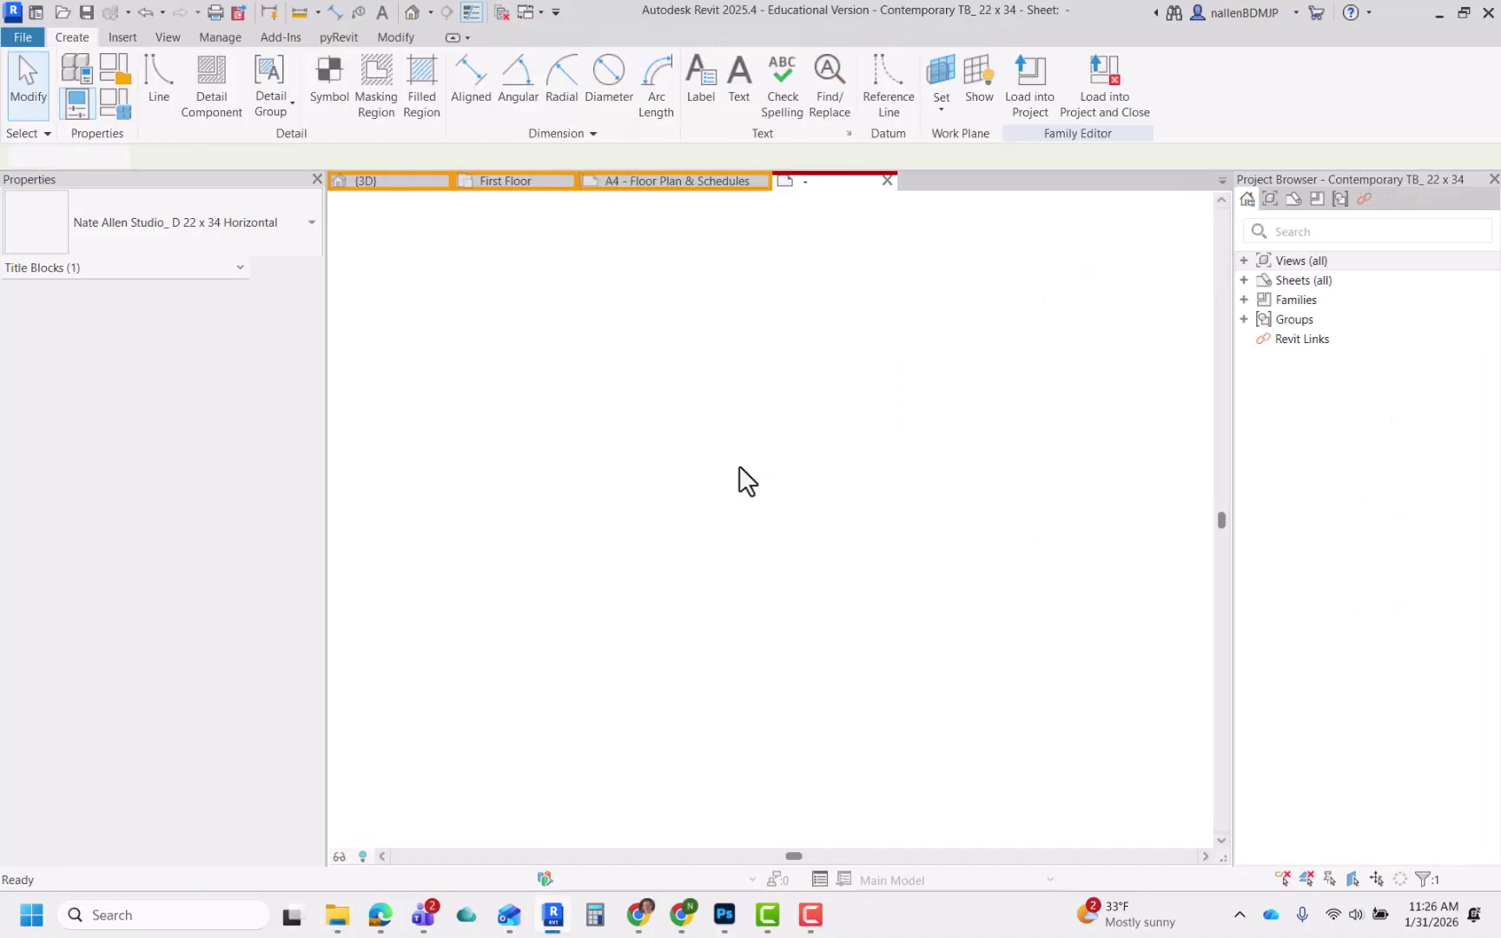
middle_click_drag(785, 448, 818, 439)
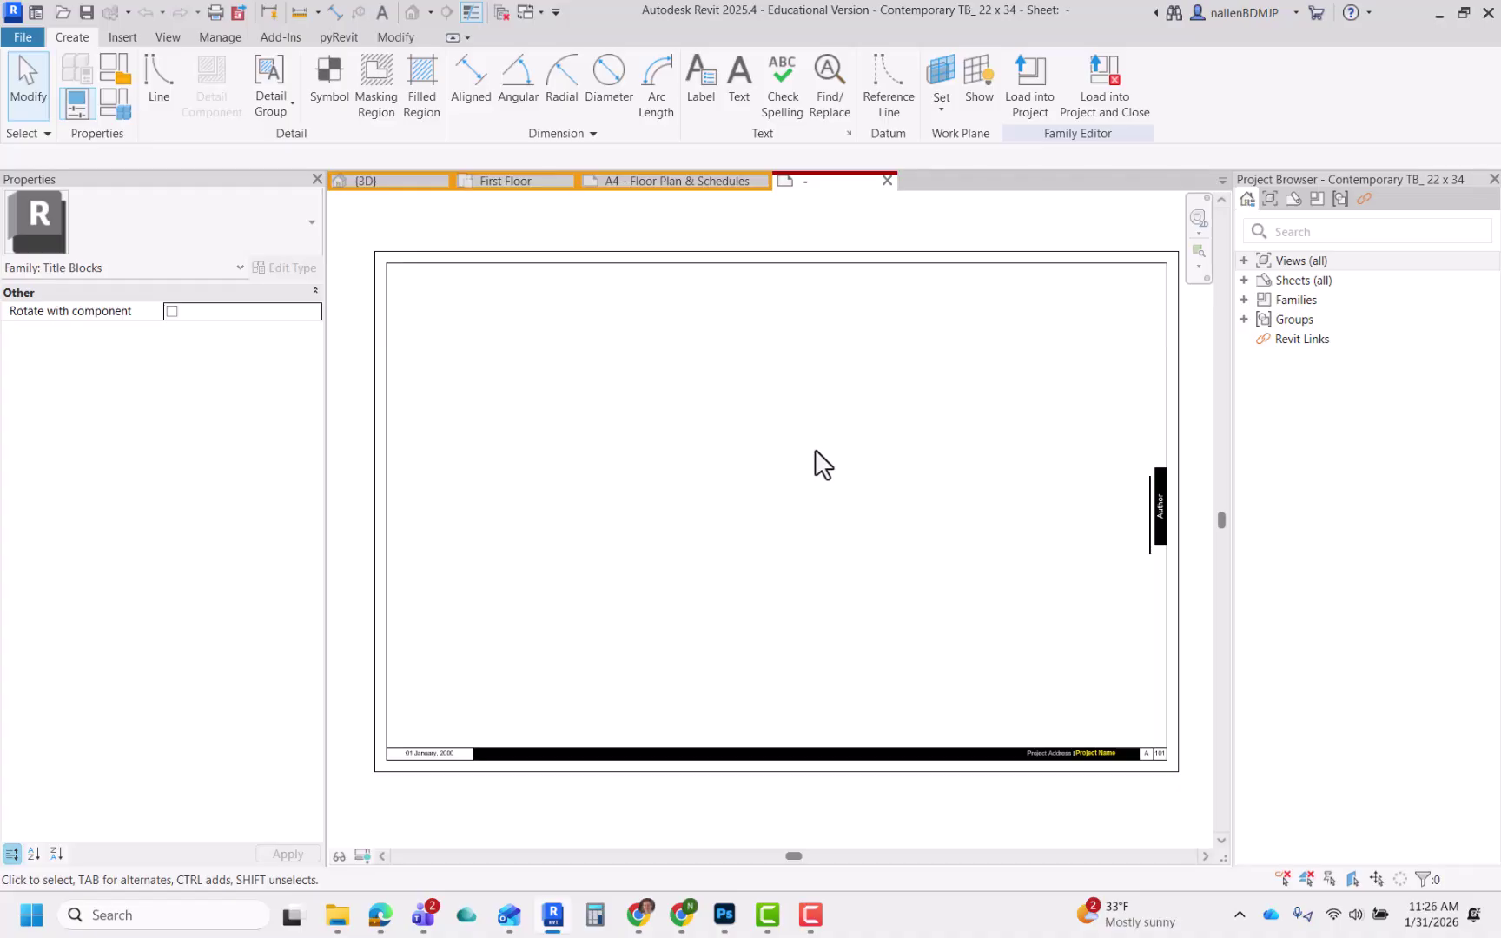
left_click(1106, 101)
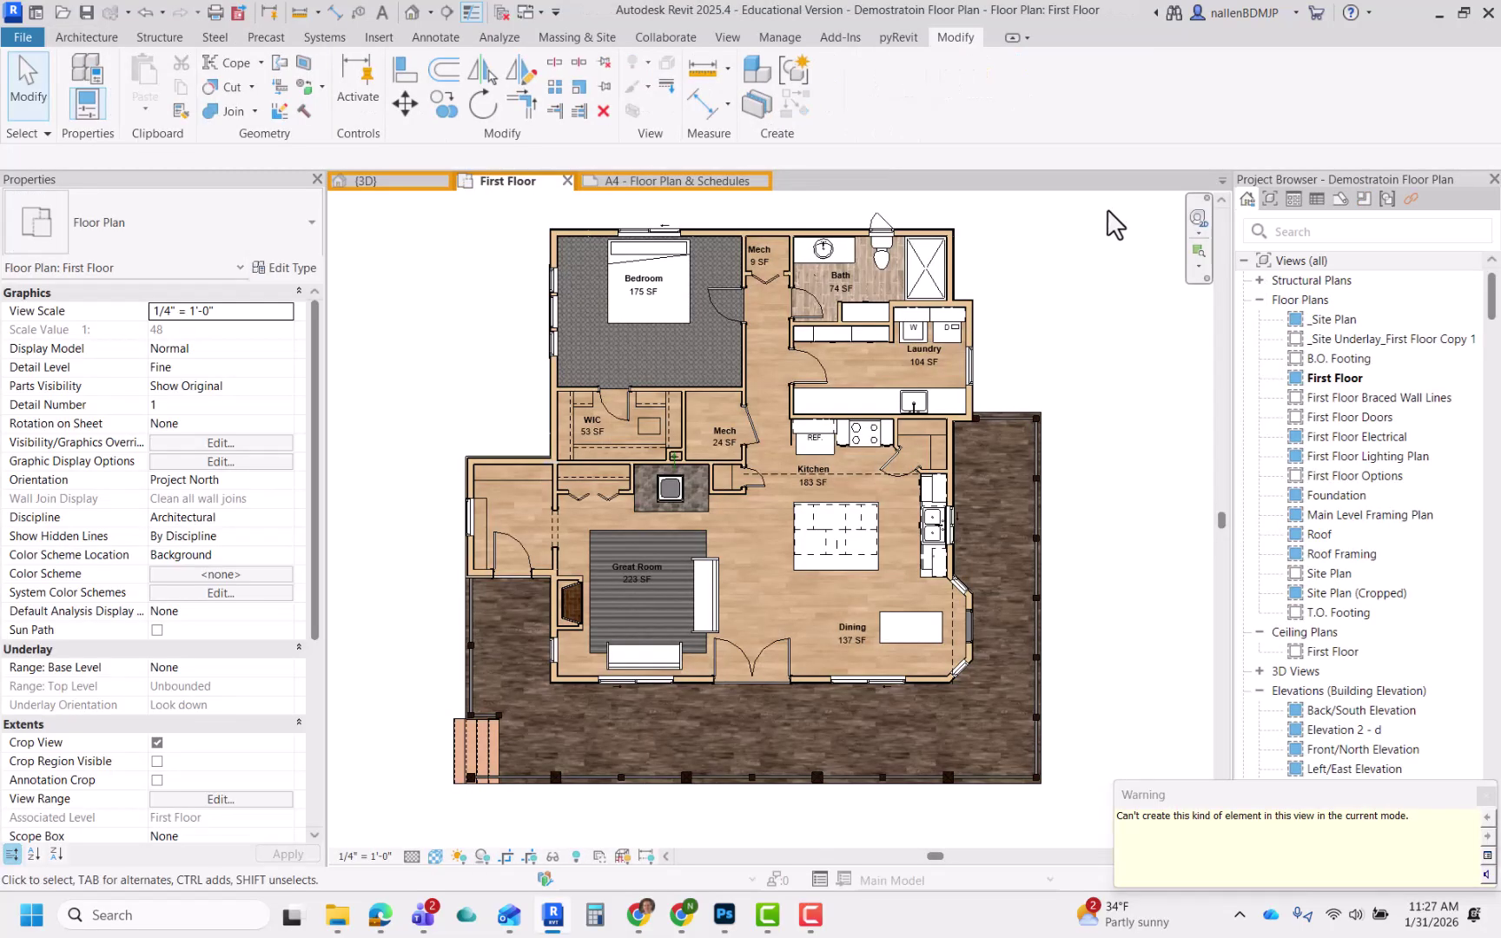
left_click(1486, 795)
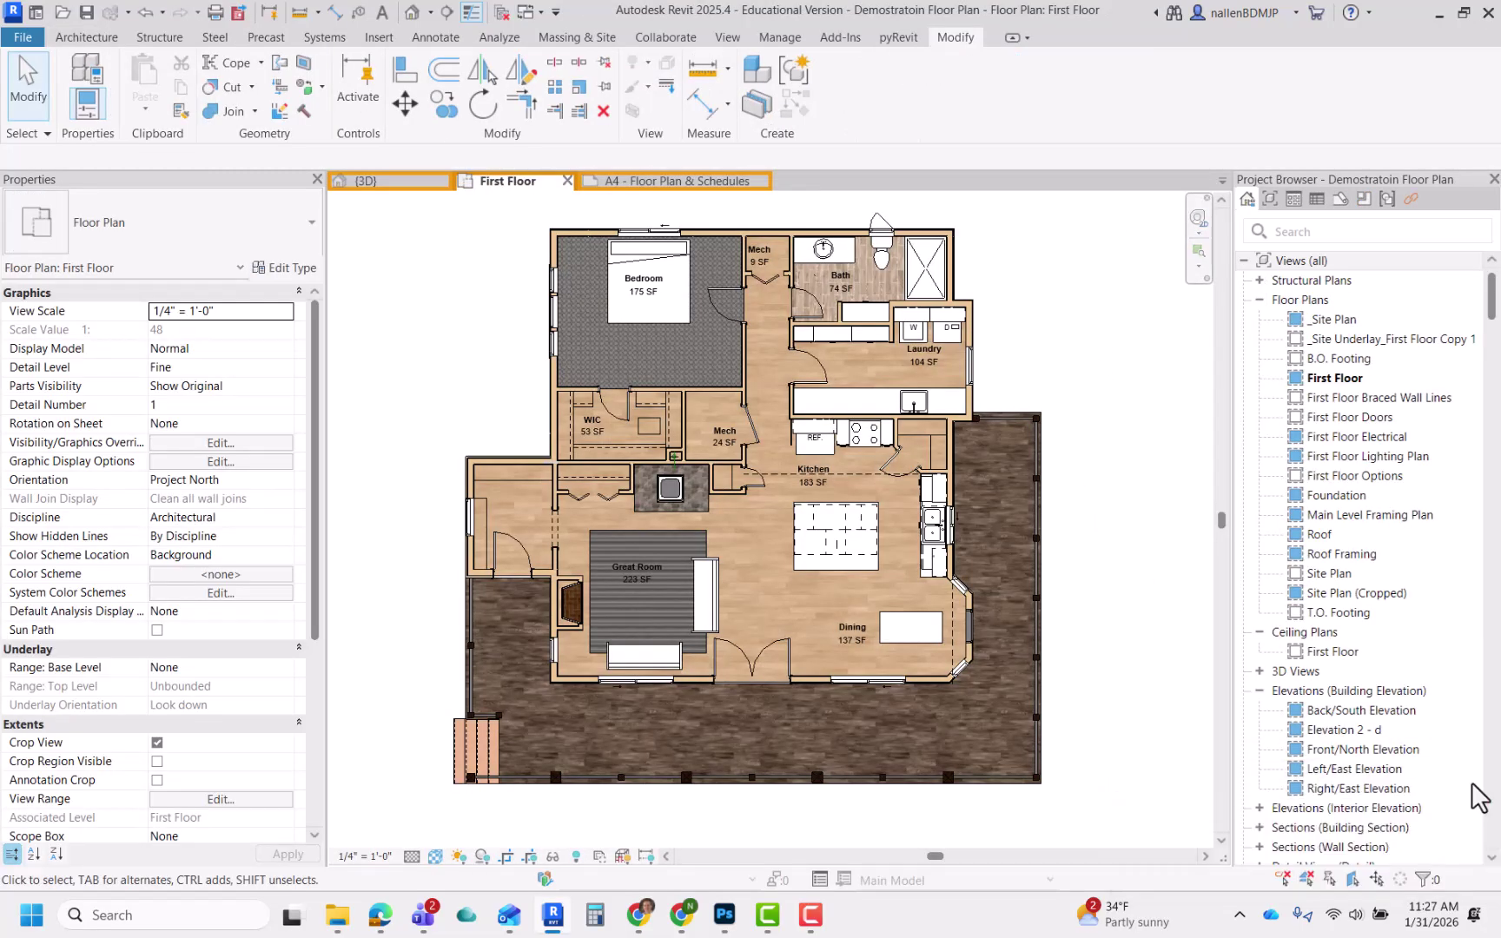
On sheet A4, swap the existing title block for the Contemporary TB_ 22 x 34 type
left_click(669, 181)
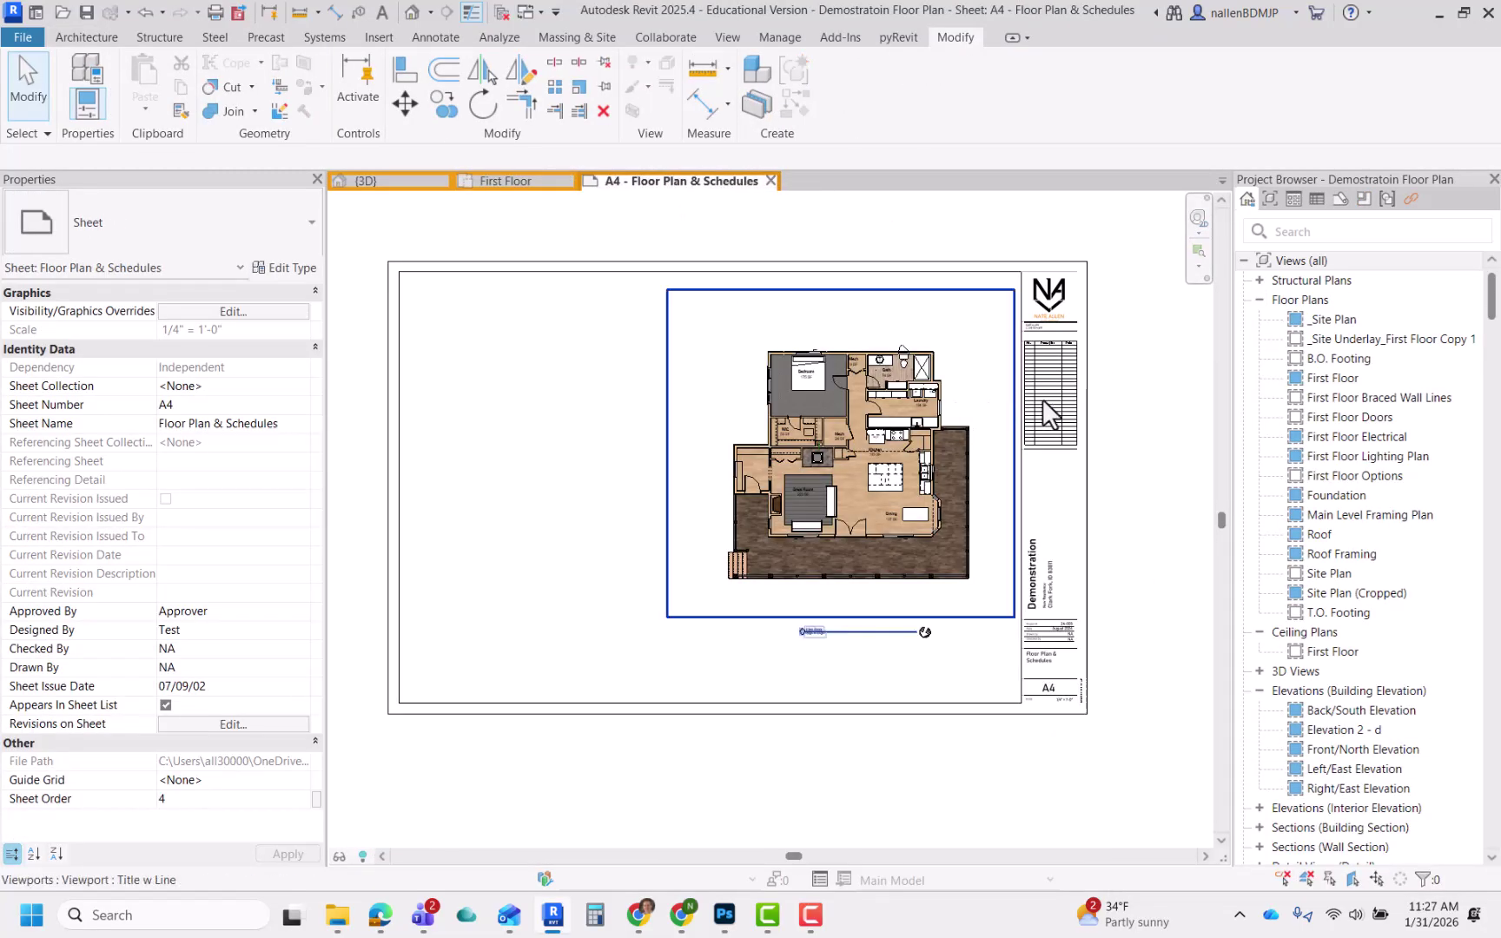
left_click(1087, 380)
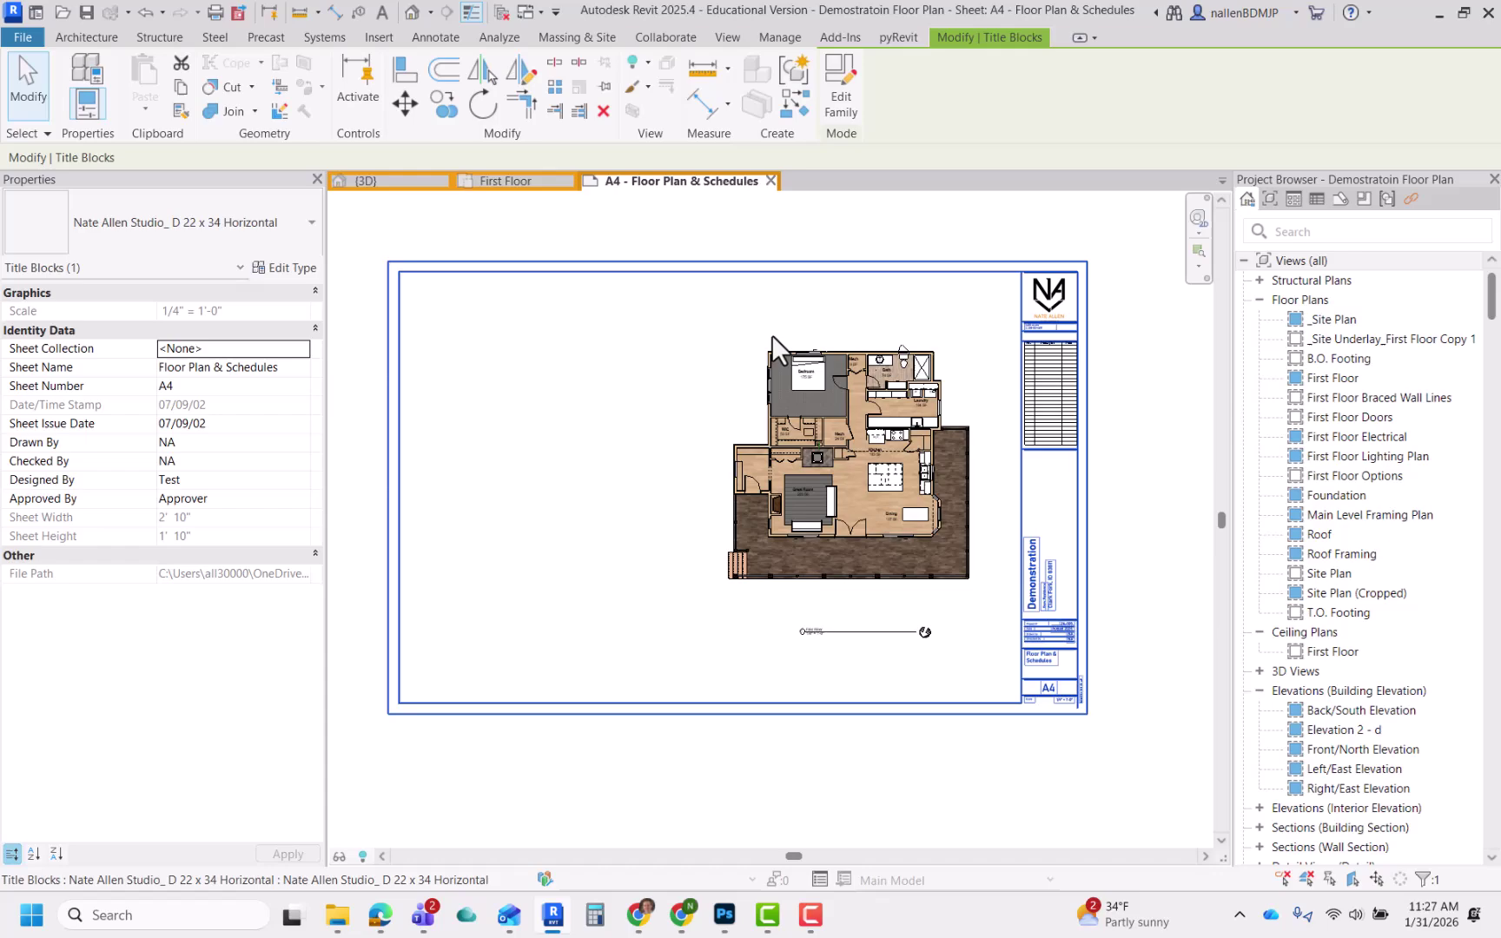
left_click(245, 241)
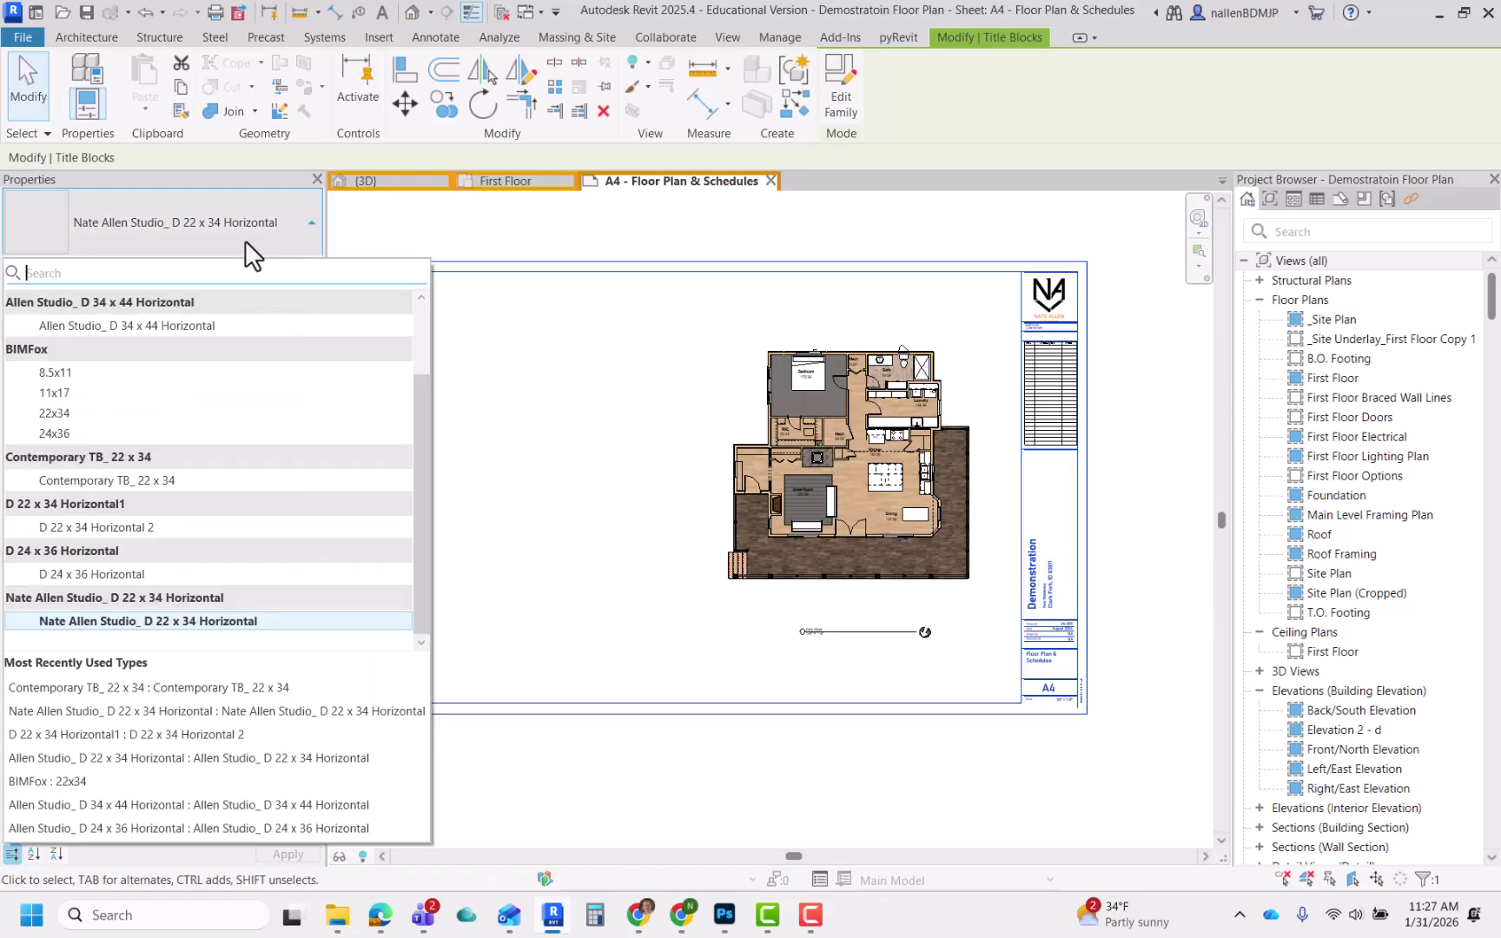
left_click(115, 483)
left_click(1171, 512)
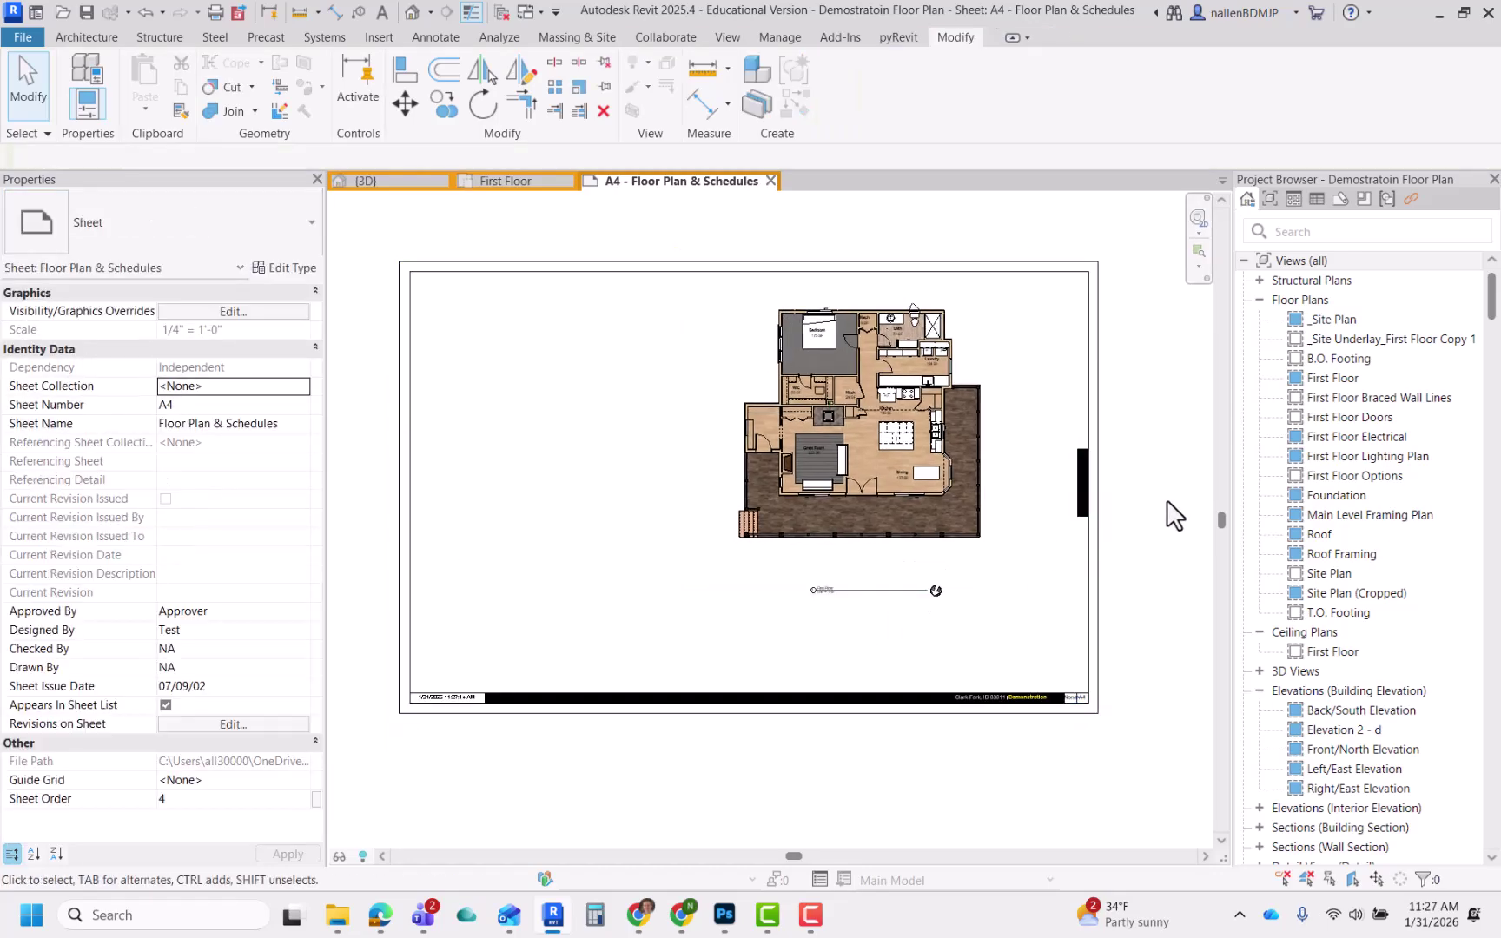
left_click_drag(1102, 492, 1089, 429)
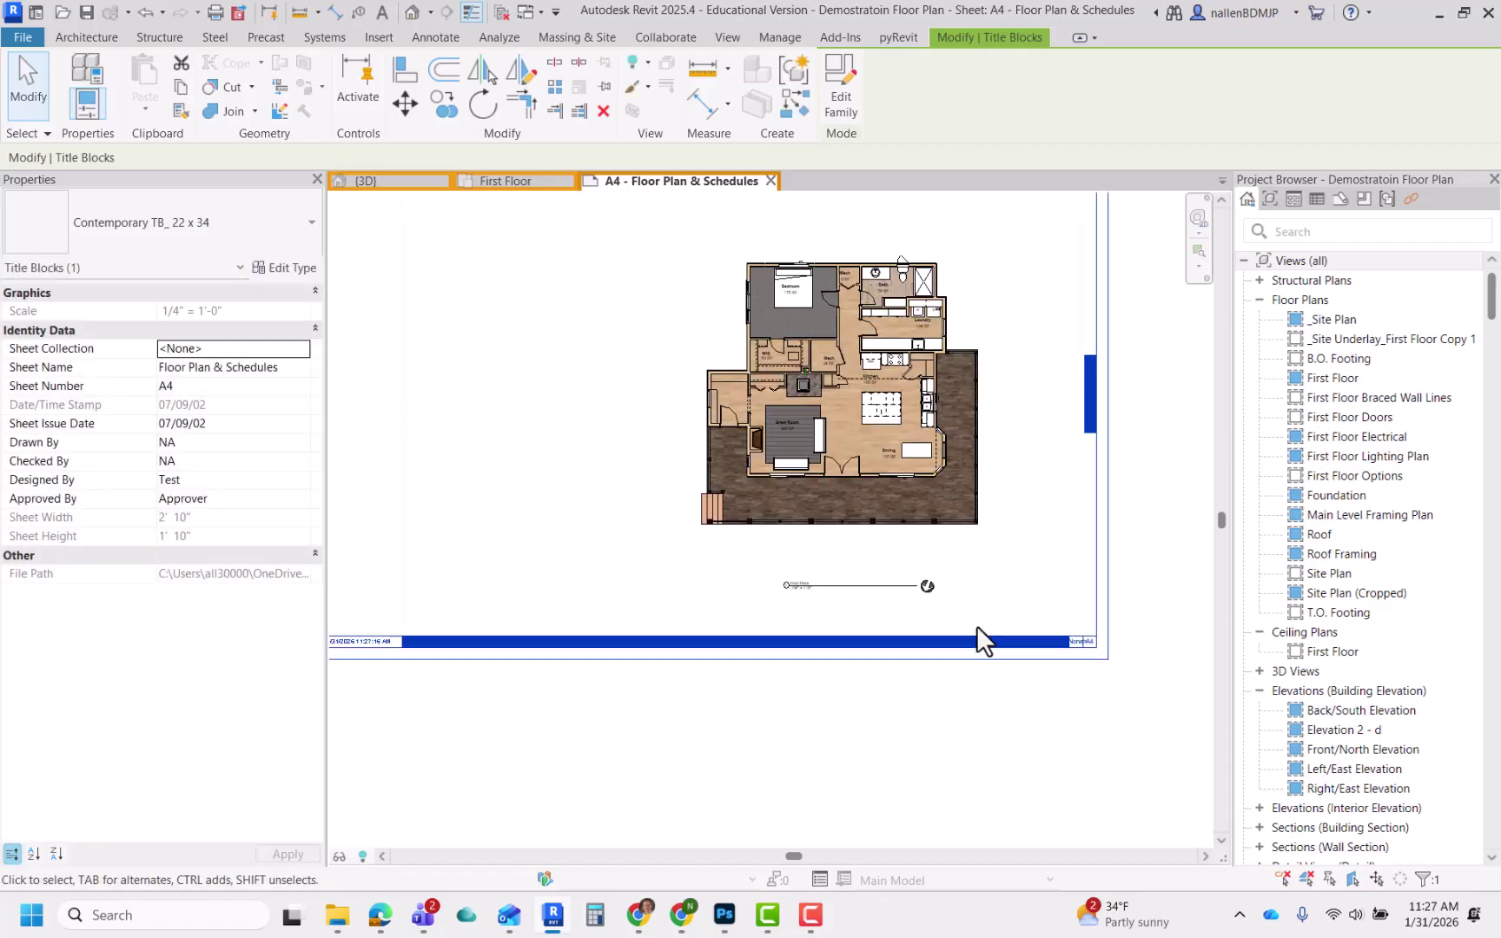
scroll(978, 630, "up", 5)
left_click(977, 711)
middle_click_drag(977, 696, 858, 603)
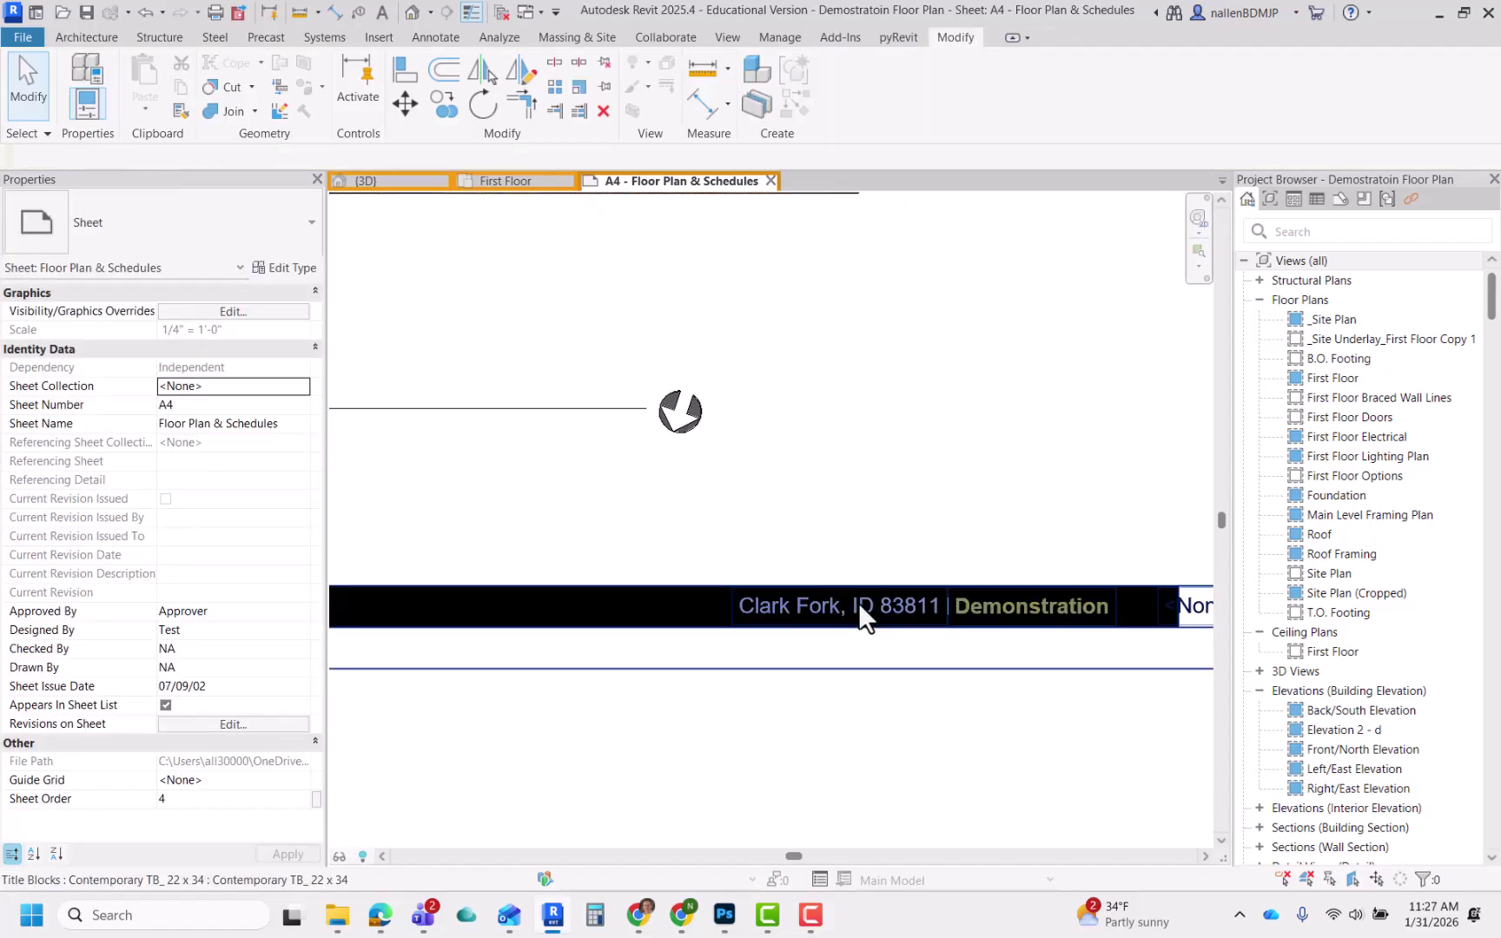
left_click(859, 602)
double_click(840, 682)
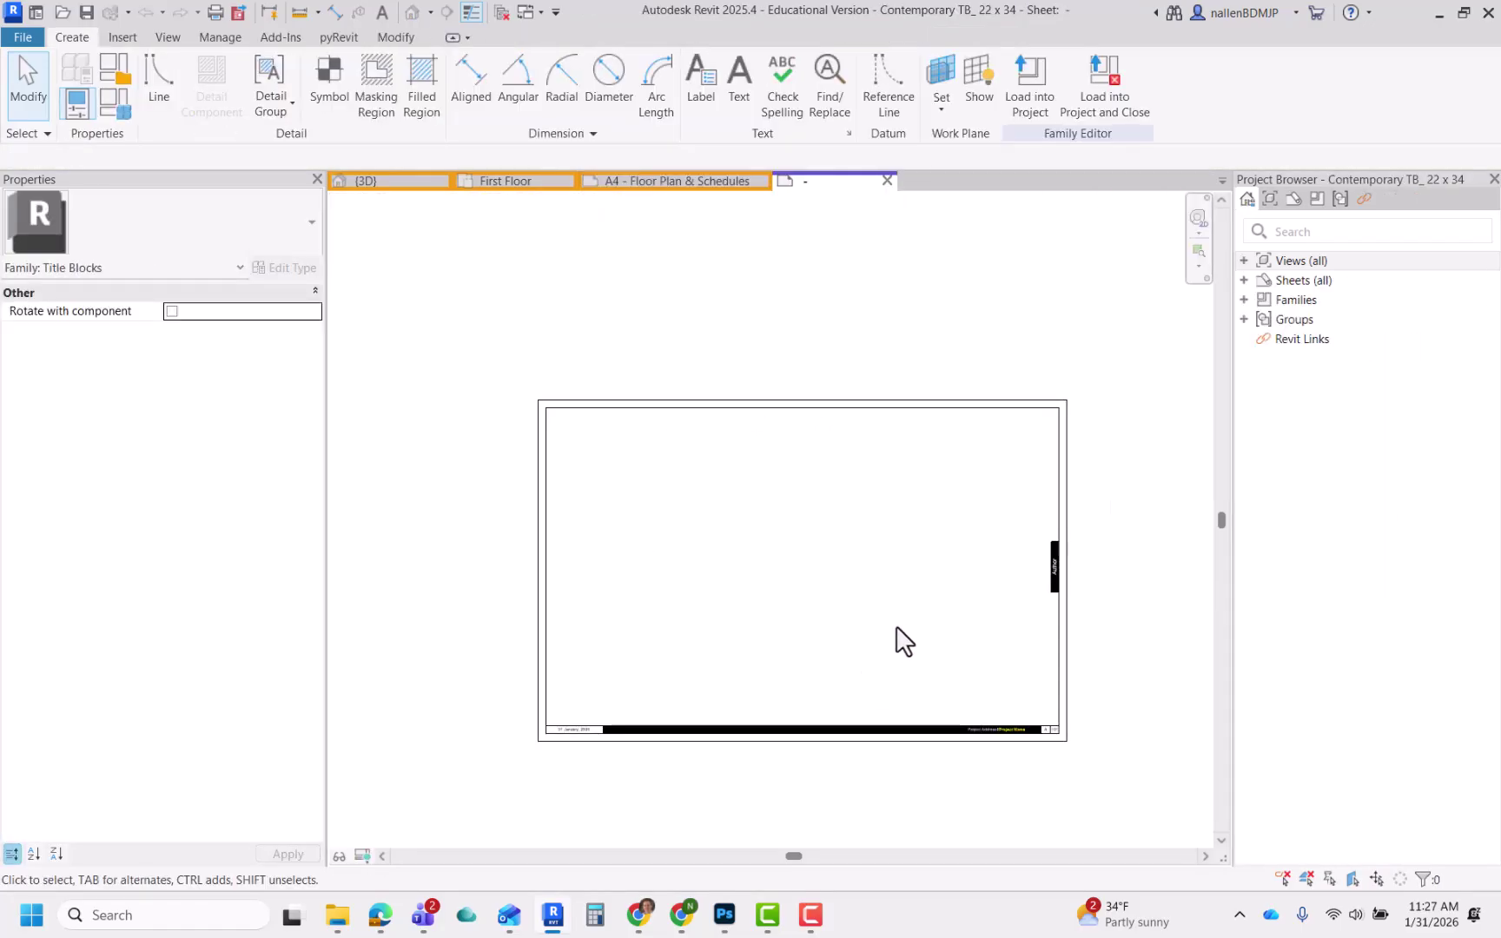
left_click(887, 180)
left_click(795, 467)
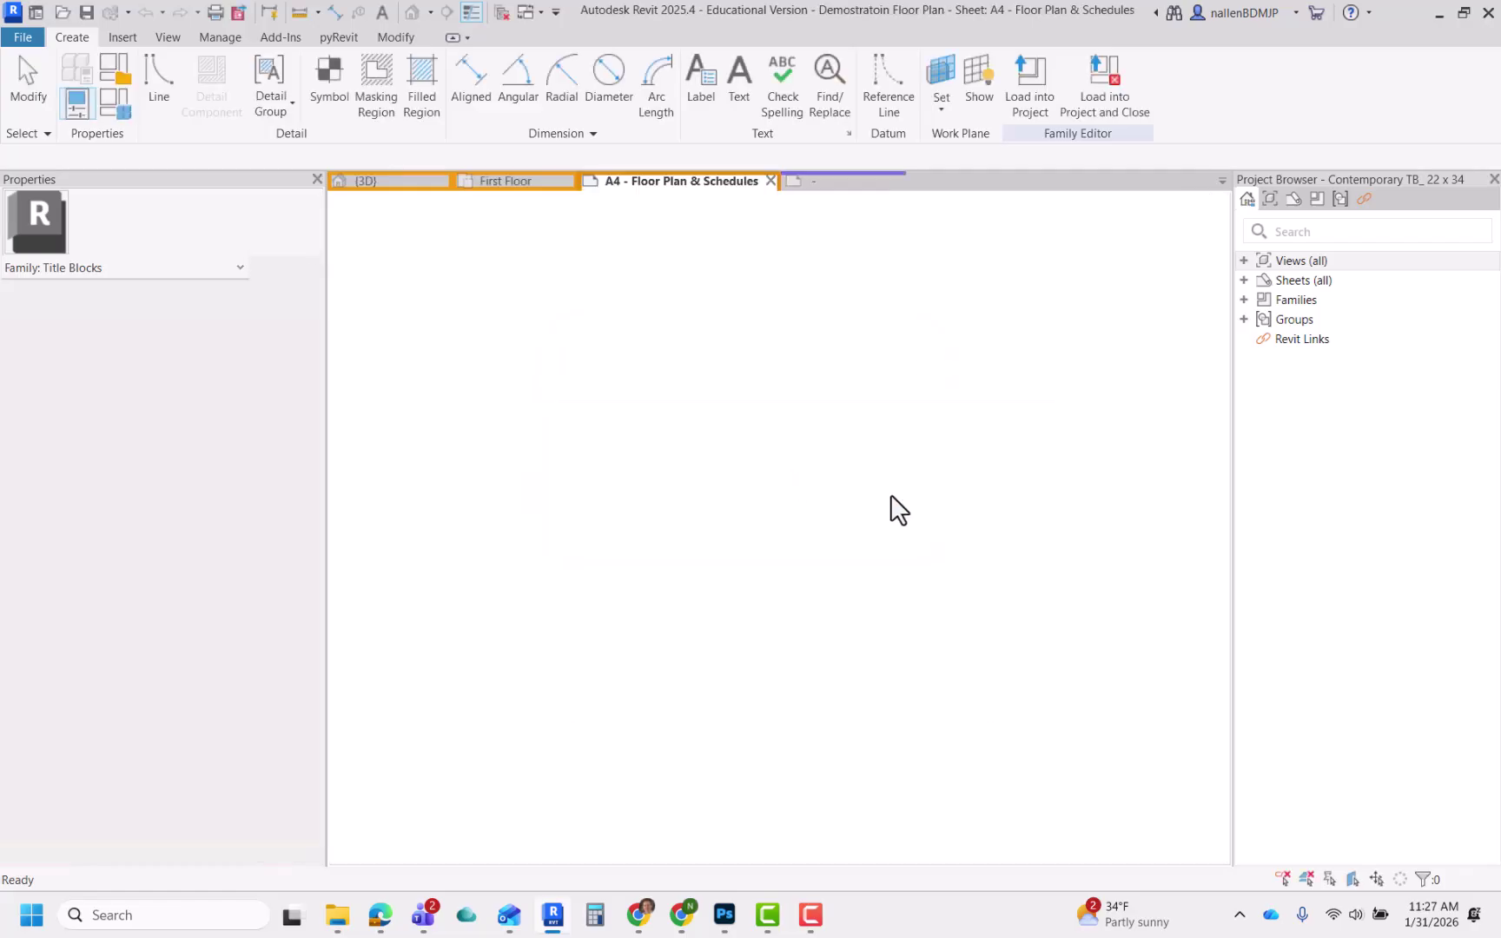
Open the project name in the title block's horizontal black bar for editing, and cancel the edit
middle_click_drag(905, 673, 861, 534)
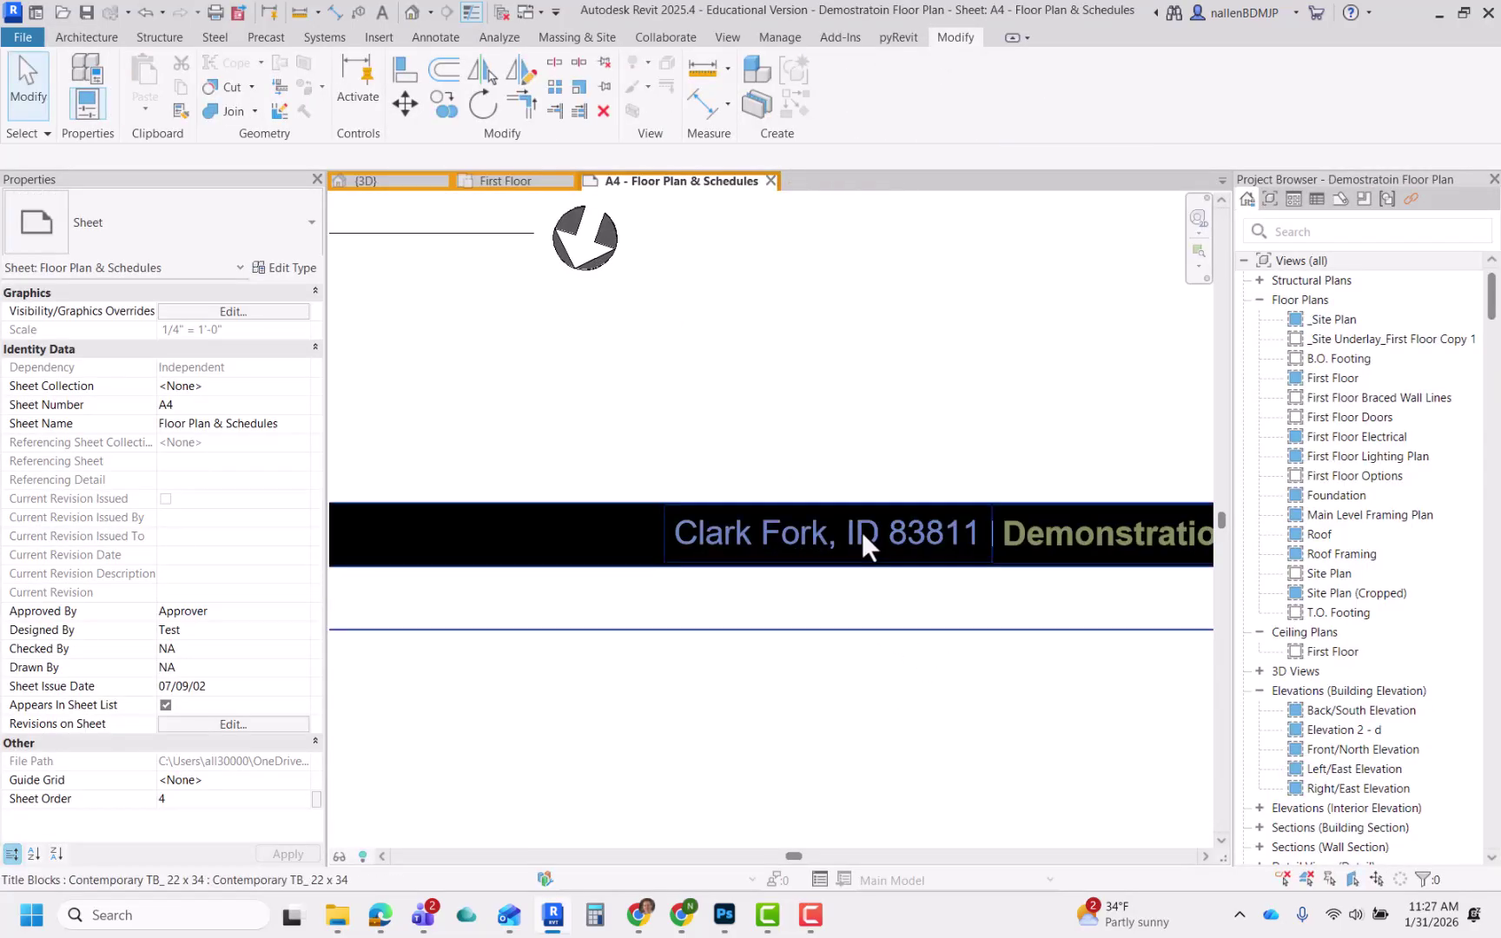
left_click(862, 532)
scroll(831, 535, "down", 2)
left_click(969, 537)
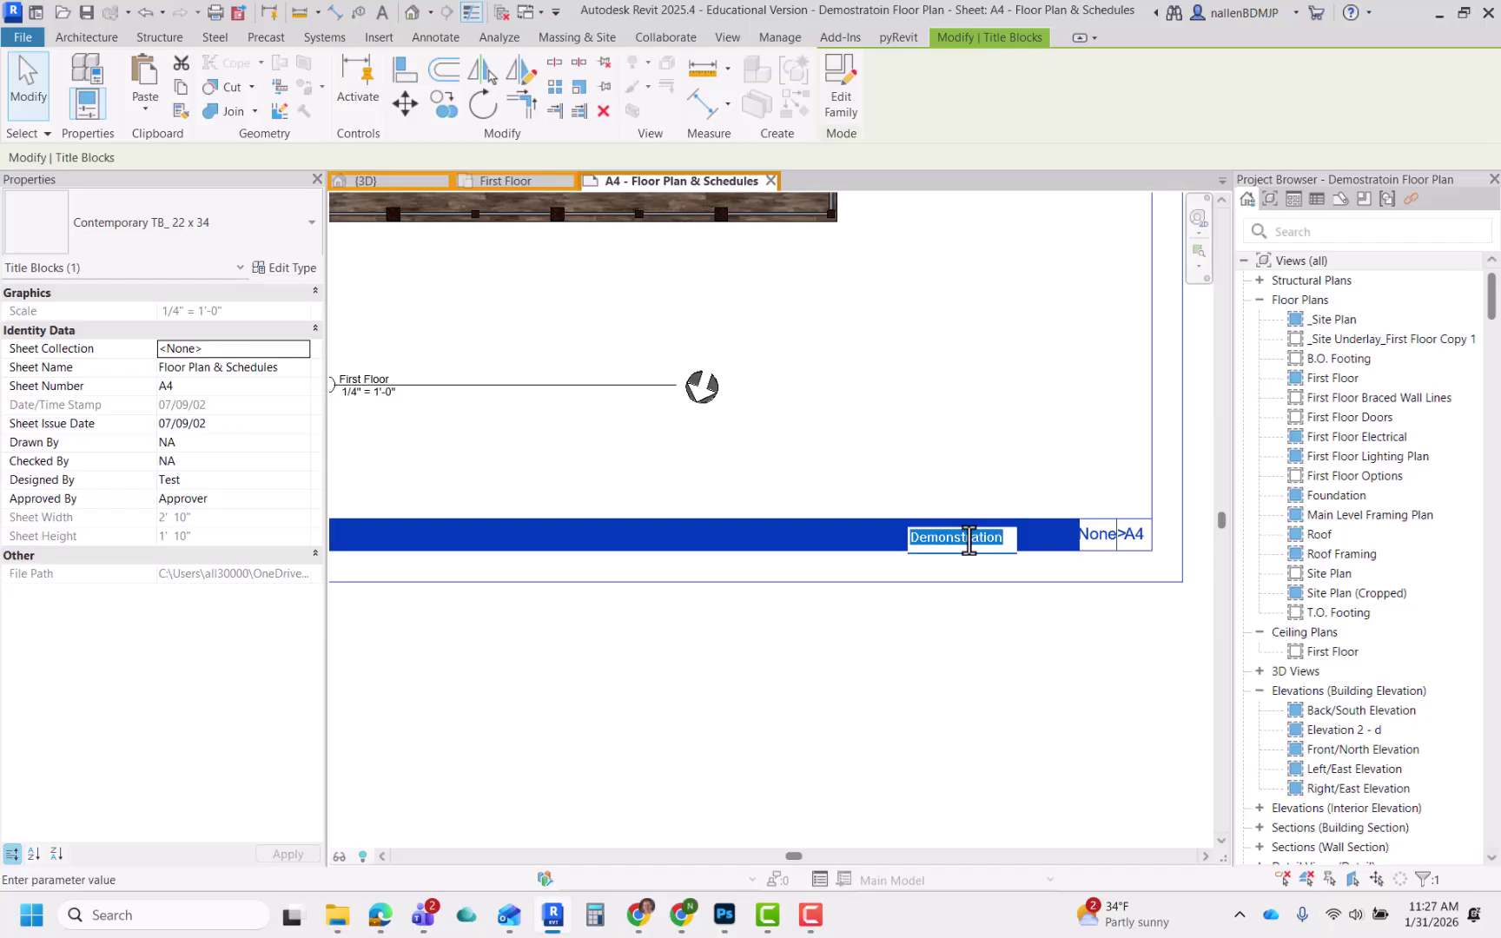
key("Escape")
scroll(973, 534, "down", 3)
middle_click_drag(1034, 417, 860, 617)
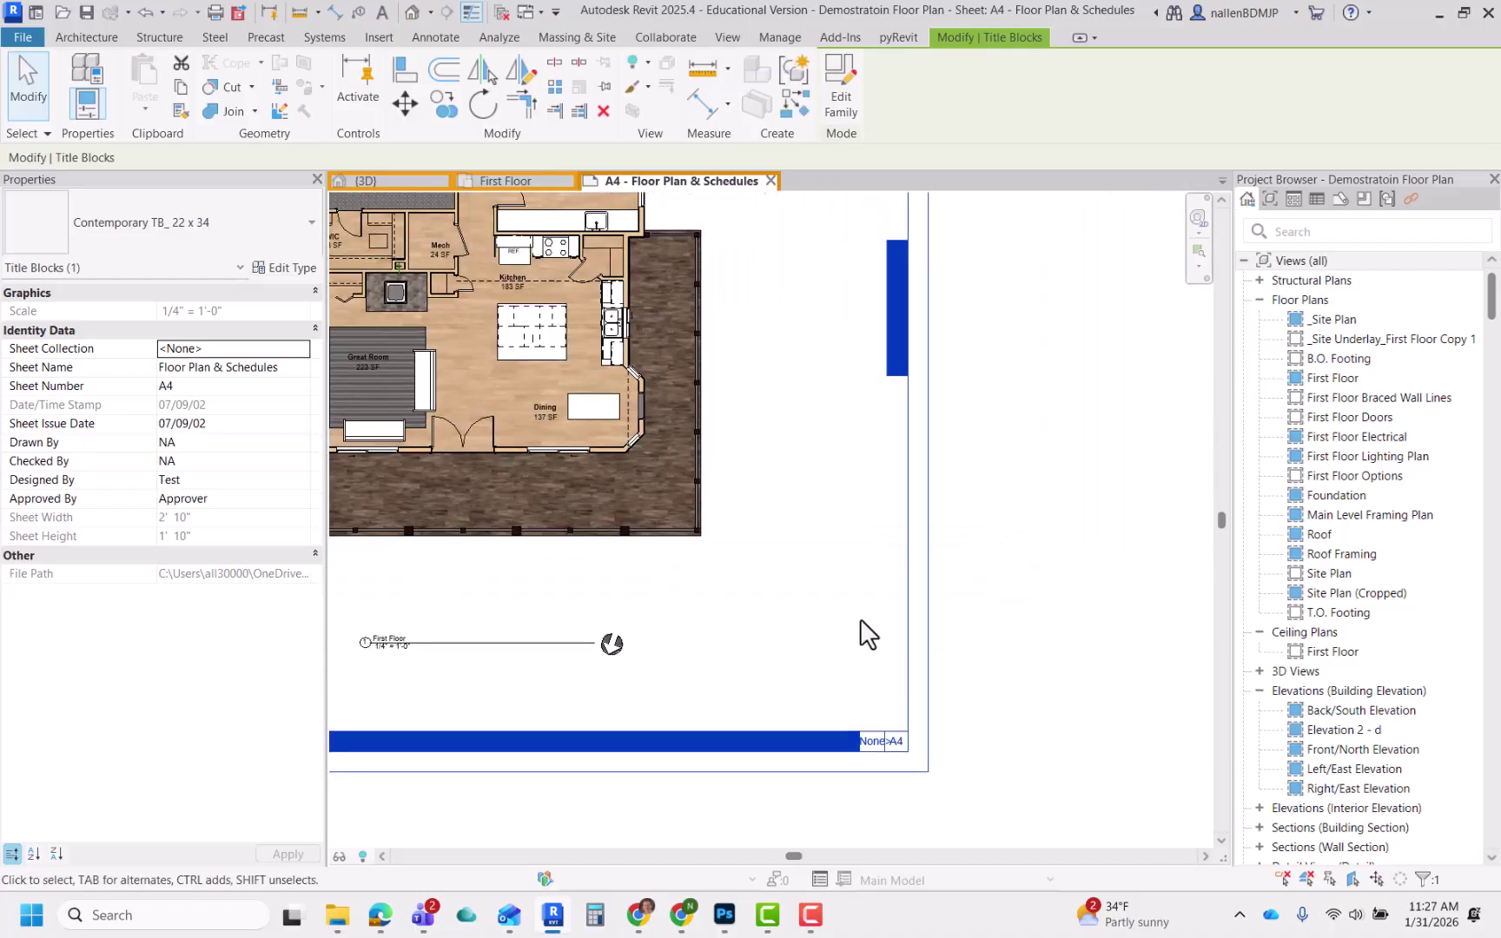
key("Escape")
Enter the author's full name in the title block's vertical black label beside the floor plan
scroll(883, 379, "up", 4)
middle_click_drag(912, 291, 870, 436)
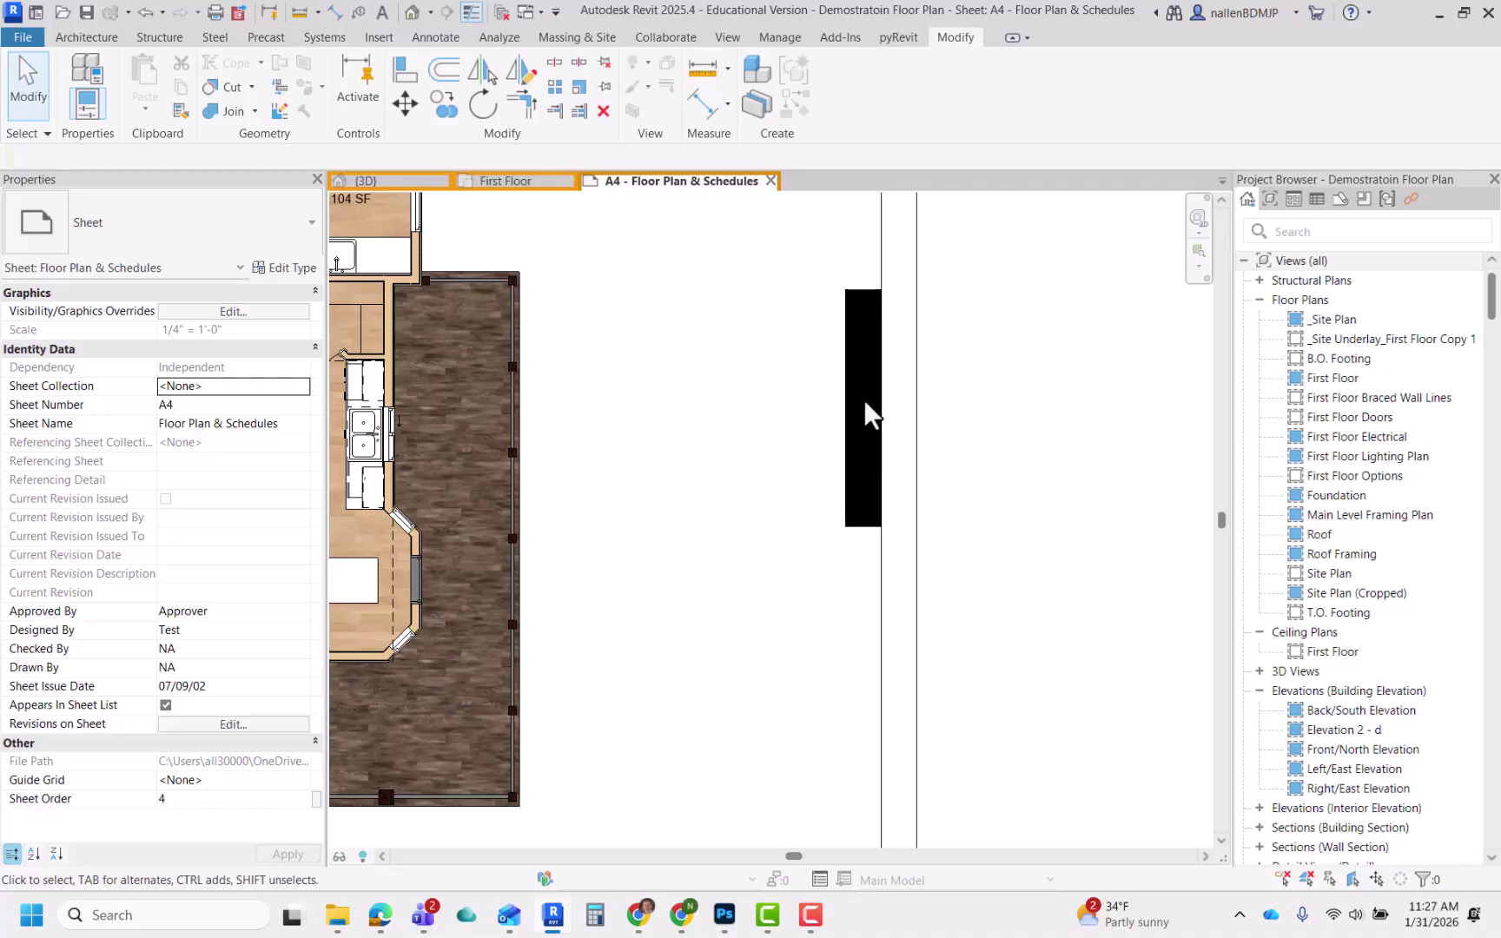
left_click(849, 402)
left_click(849, 402)
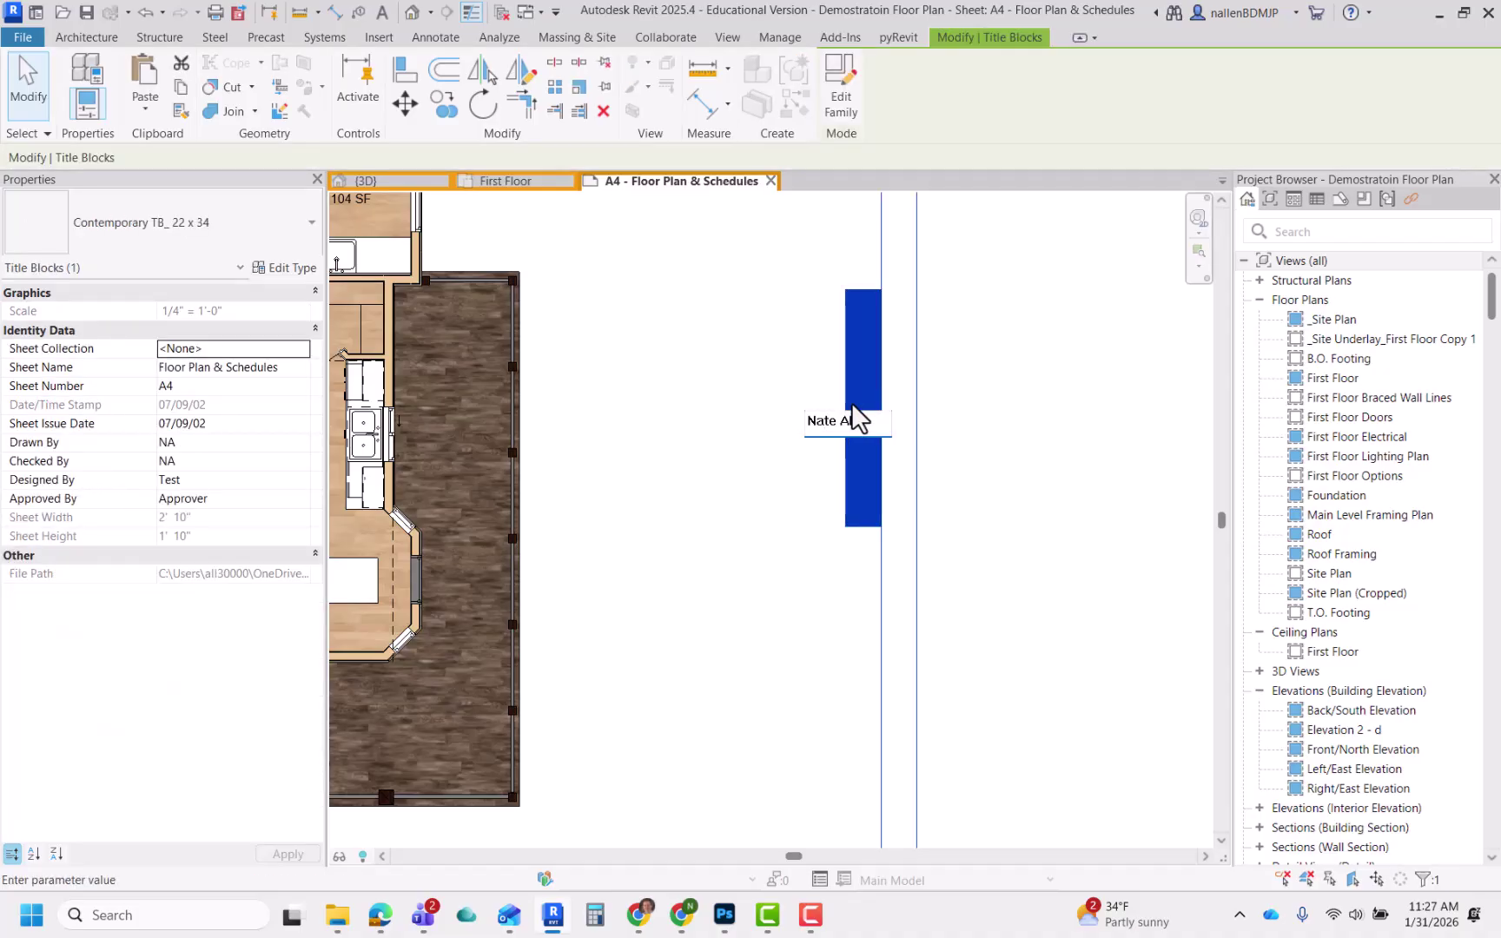
key("Return")
left_click(941, 419)
scroll(878, 504, "down", 3)
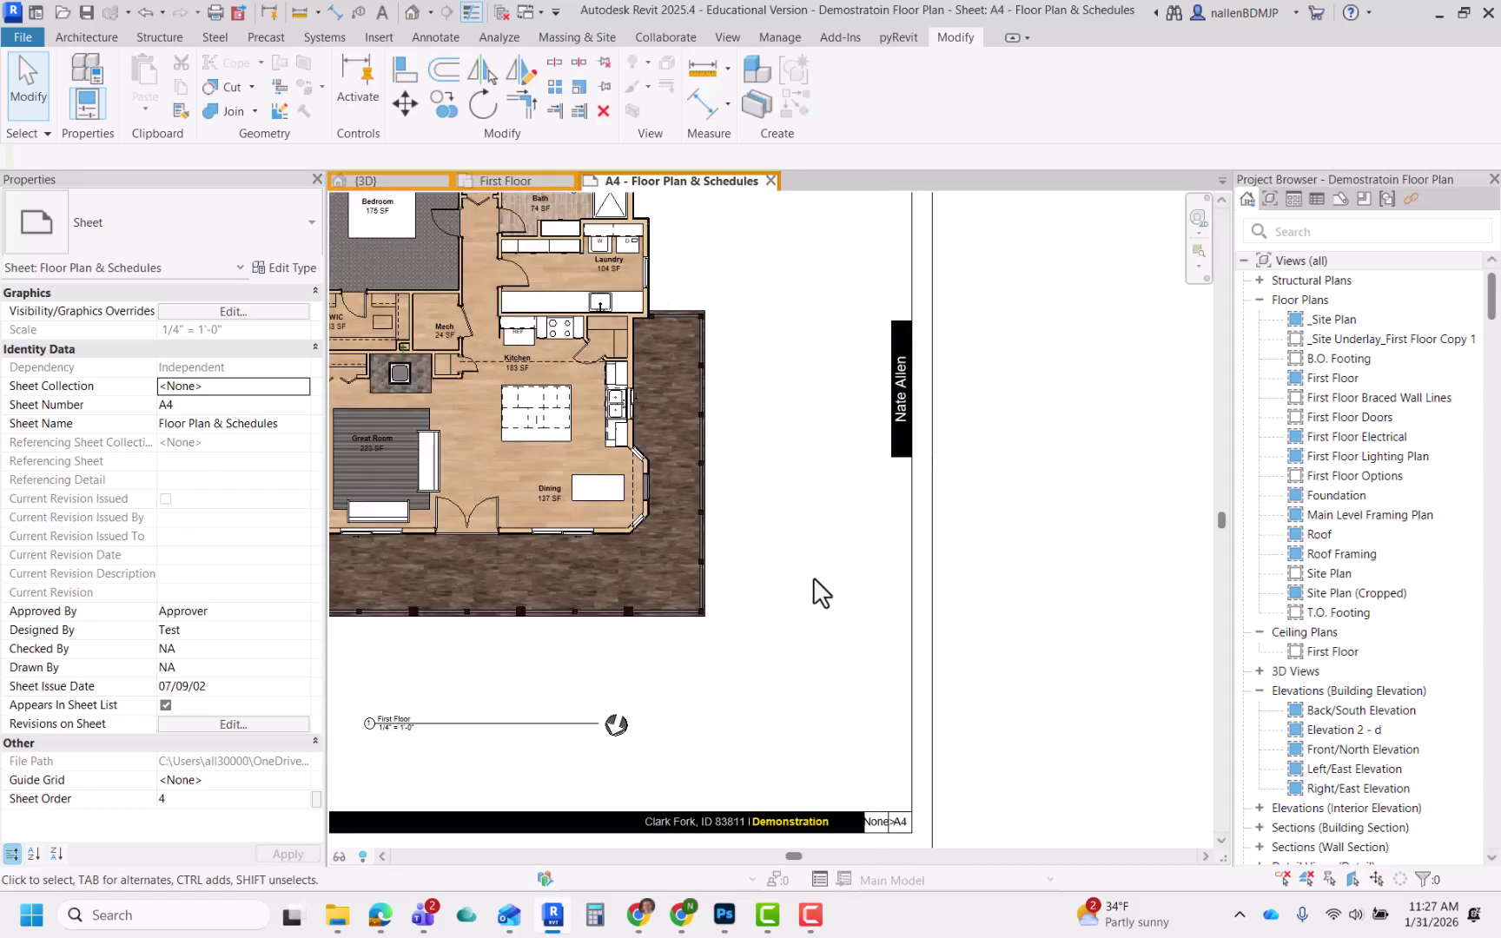
Examine the title block's sheet collection and sheet number labels and the matching Sheet Collection property
scroll(847, 583, "up", 5)
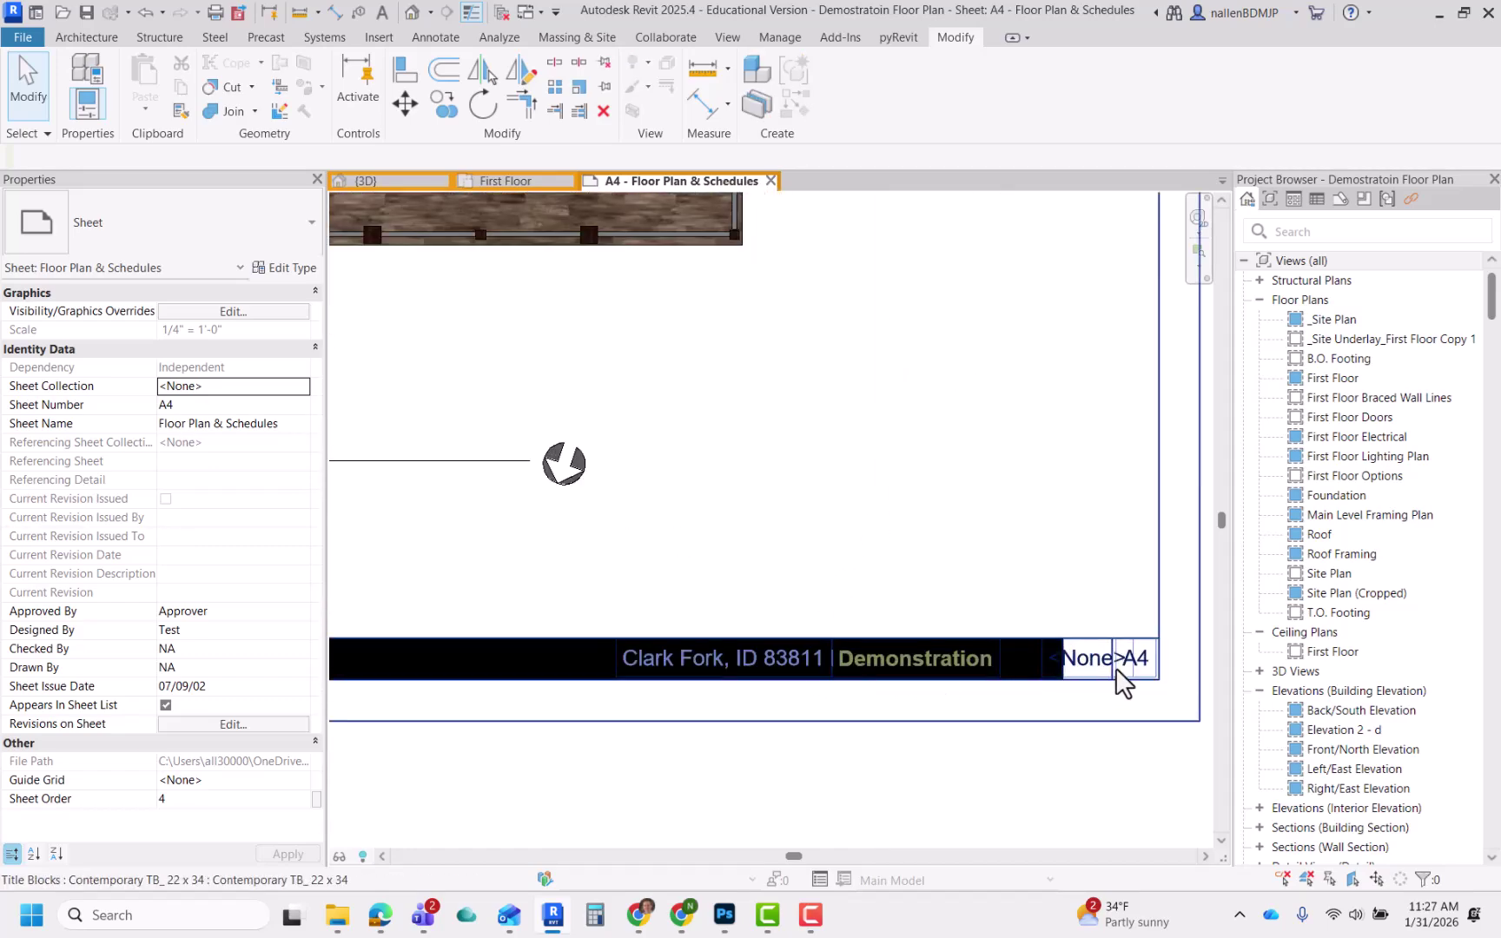
left_click(1086, 669)
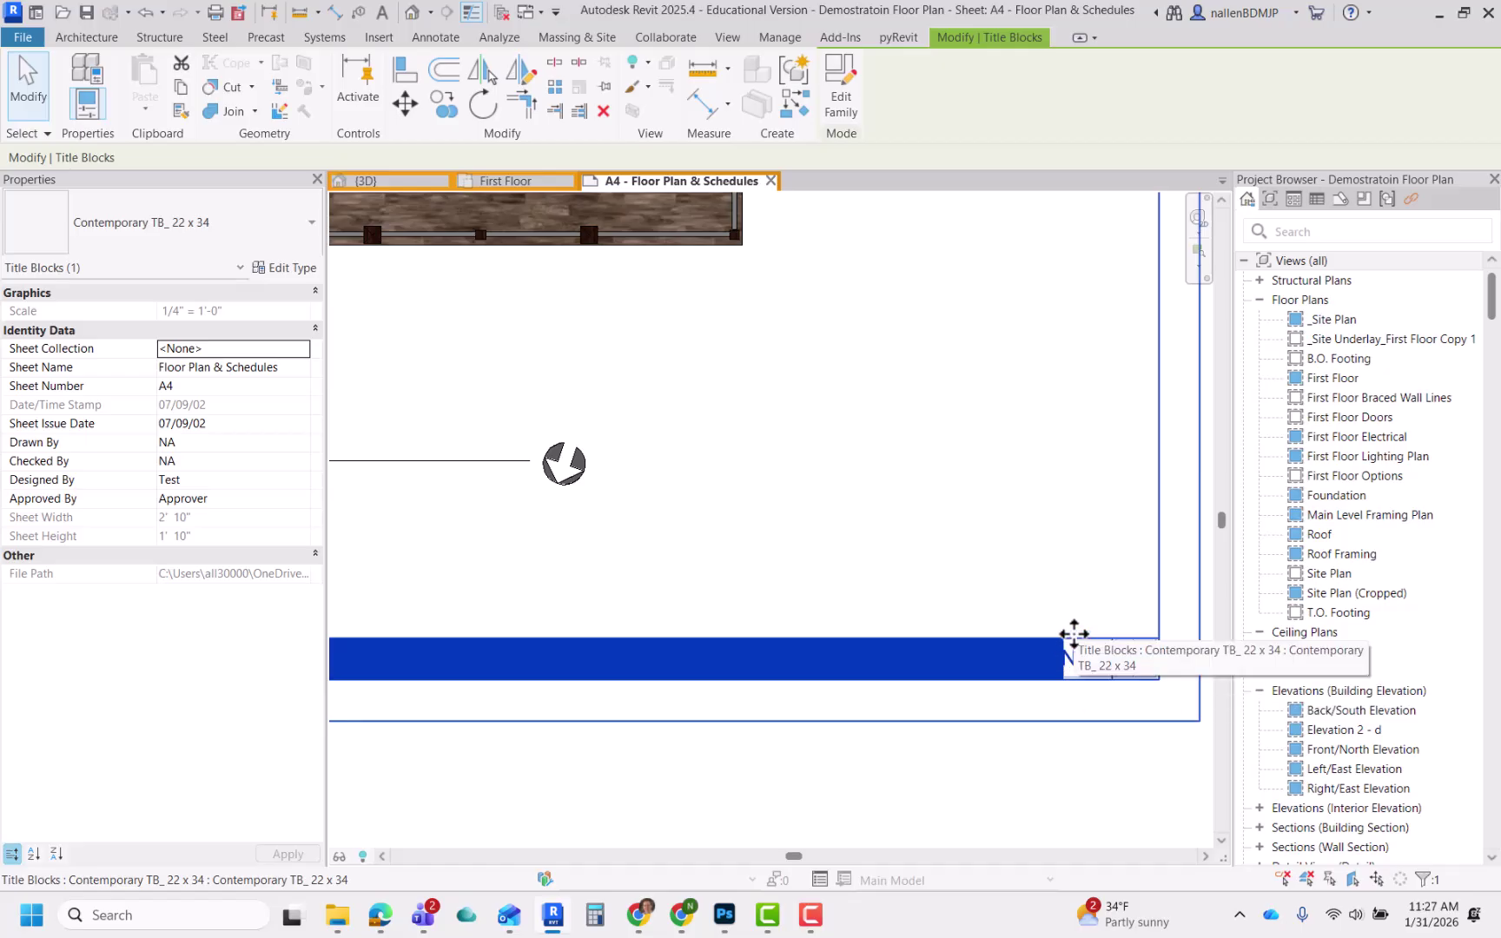
scroll(1080, 660, "down", 2)
scroll(1082, 653, "up", 1)
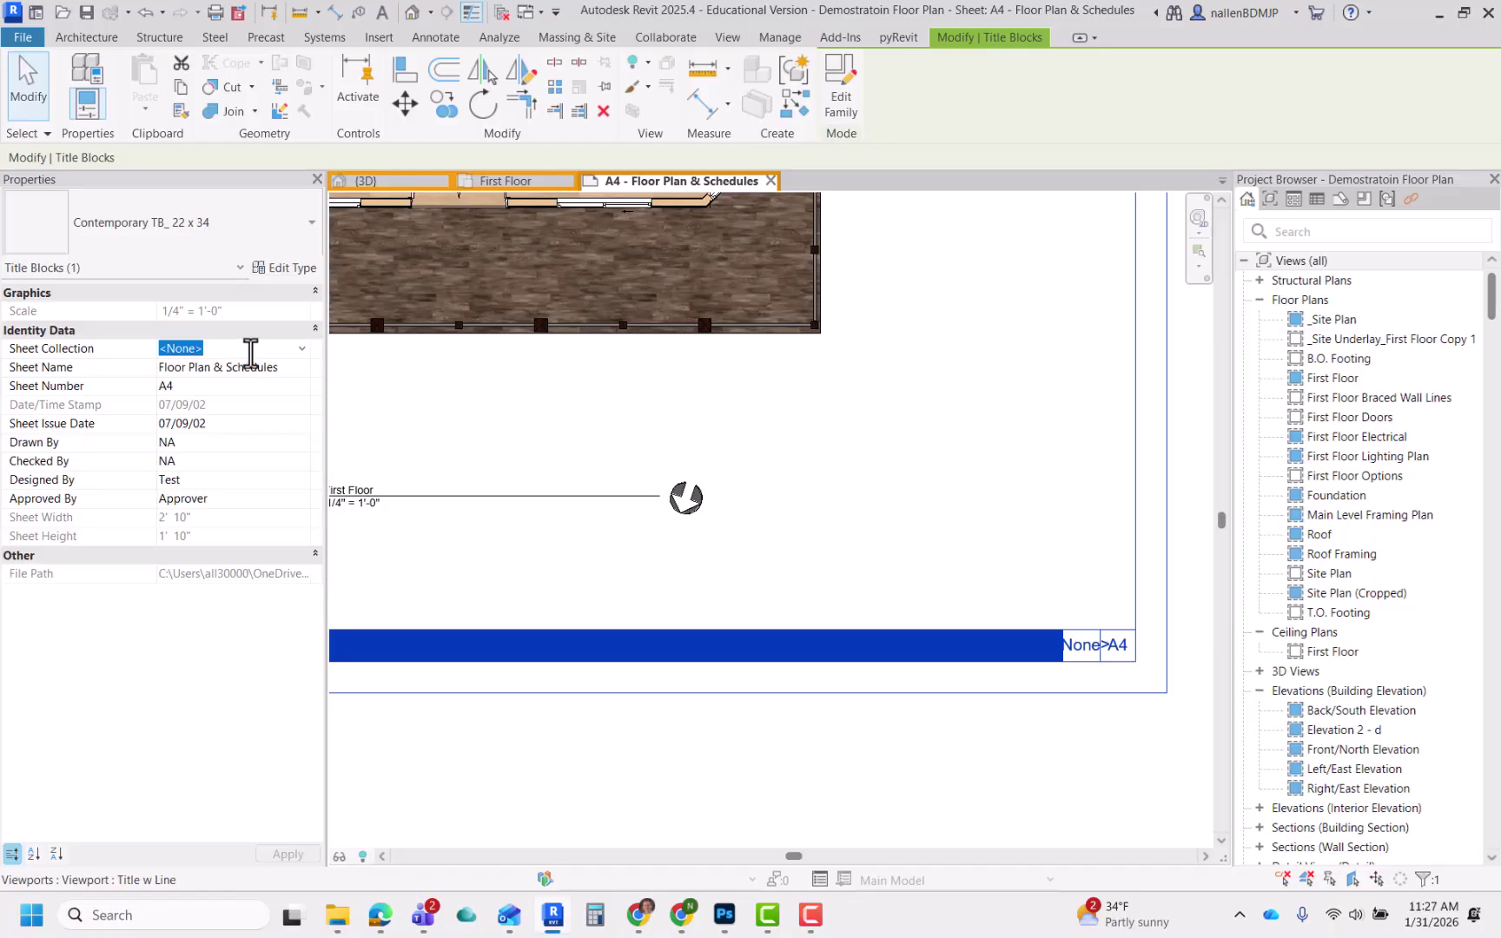
scroll(1139, 653, "down", 2)
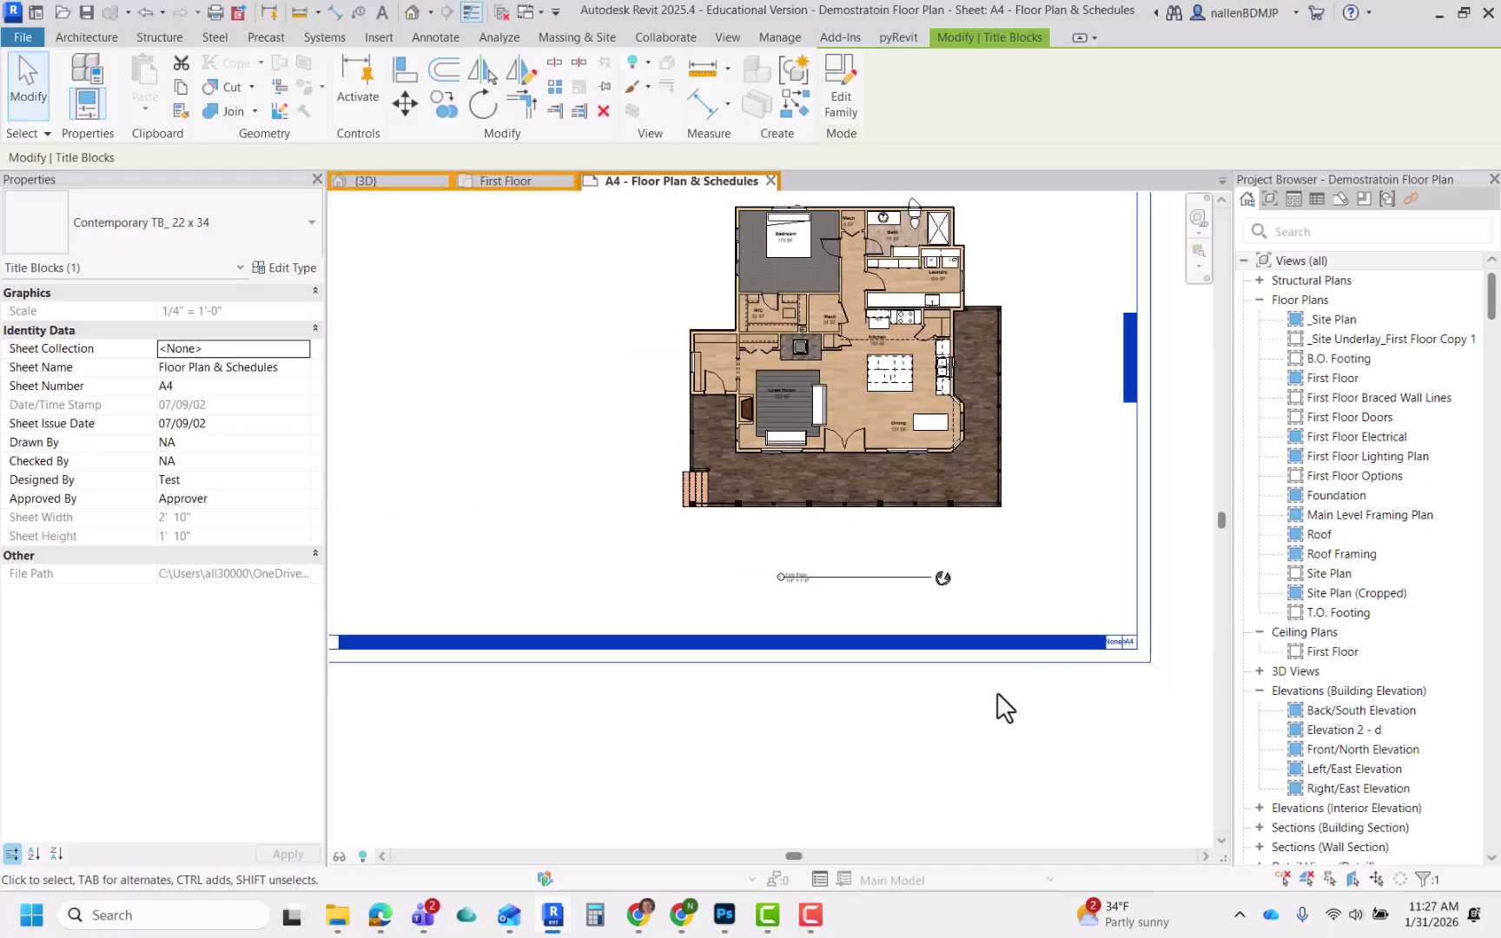
left_click(961, 710)
Activate the First Floor viewport on the sheet, review the underlay base level options, and deactivate the view
middle_click_drag(677, 743, 695, 811)
scroll(678, 795, "down", 3)
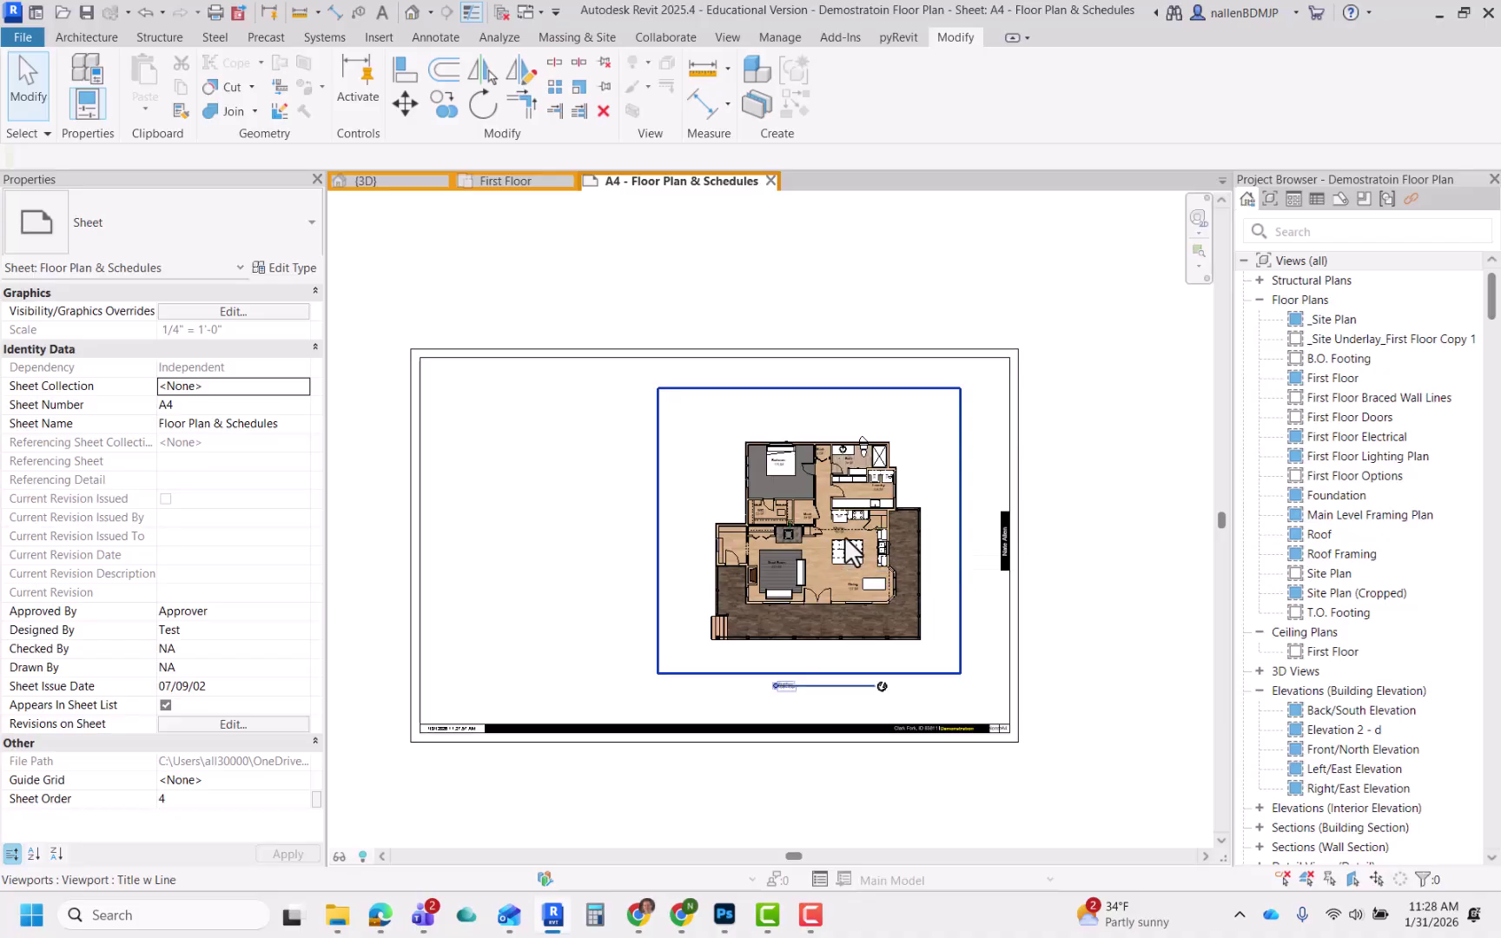
scroll(853, 546, "up", 2)
double_click(954, 413)
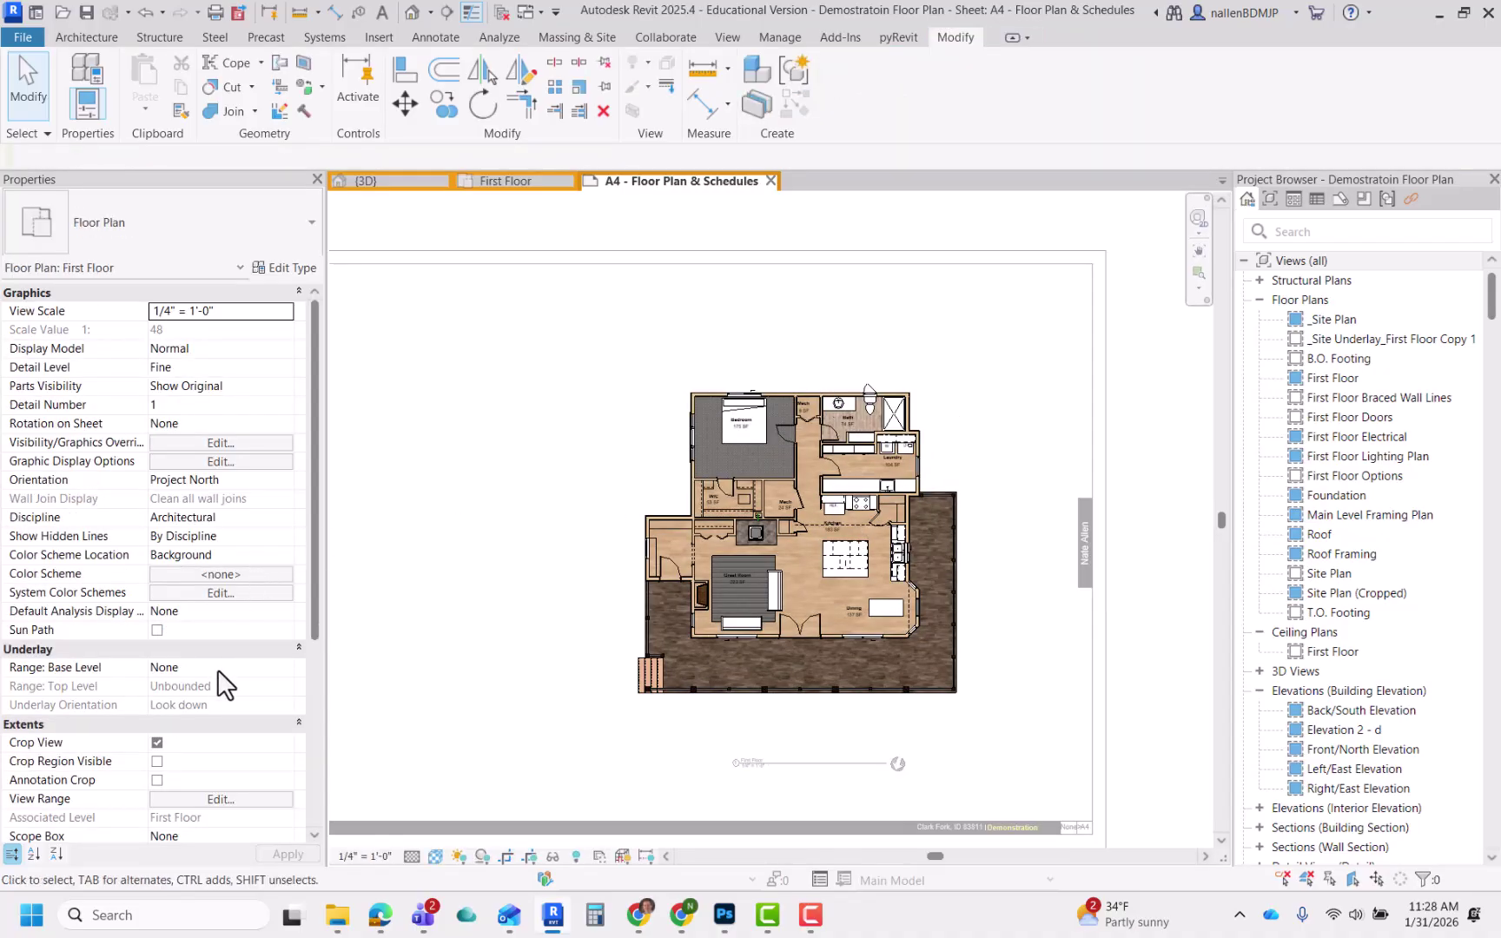
left_click(261, 667)
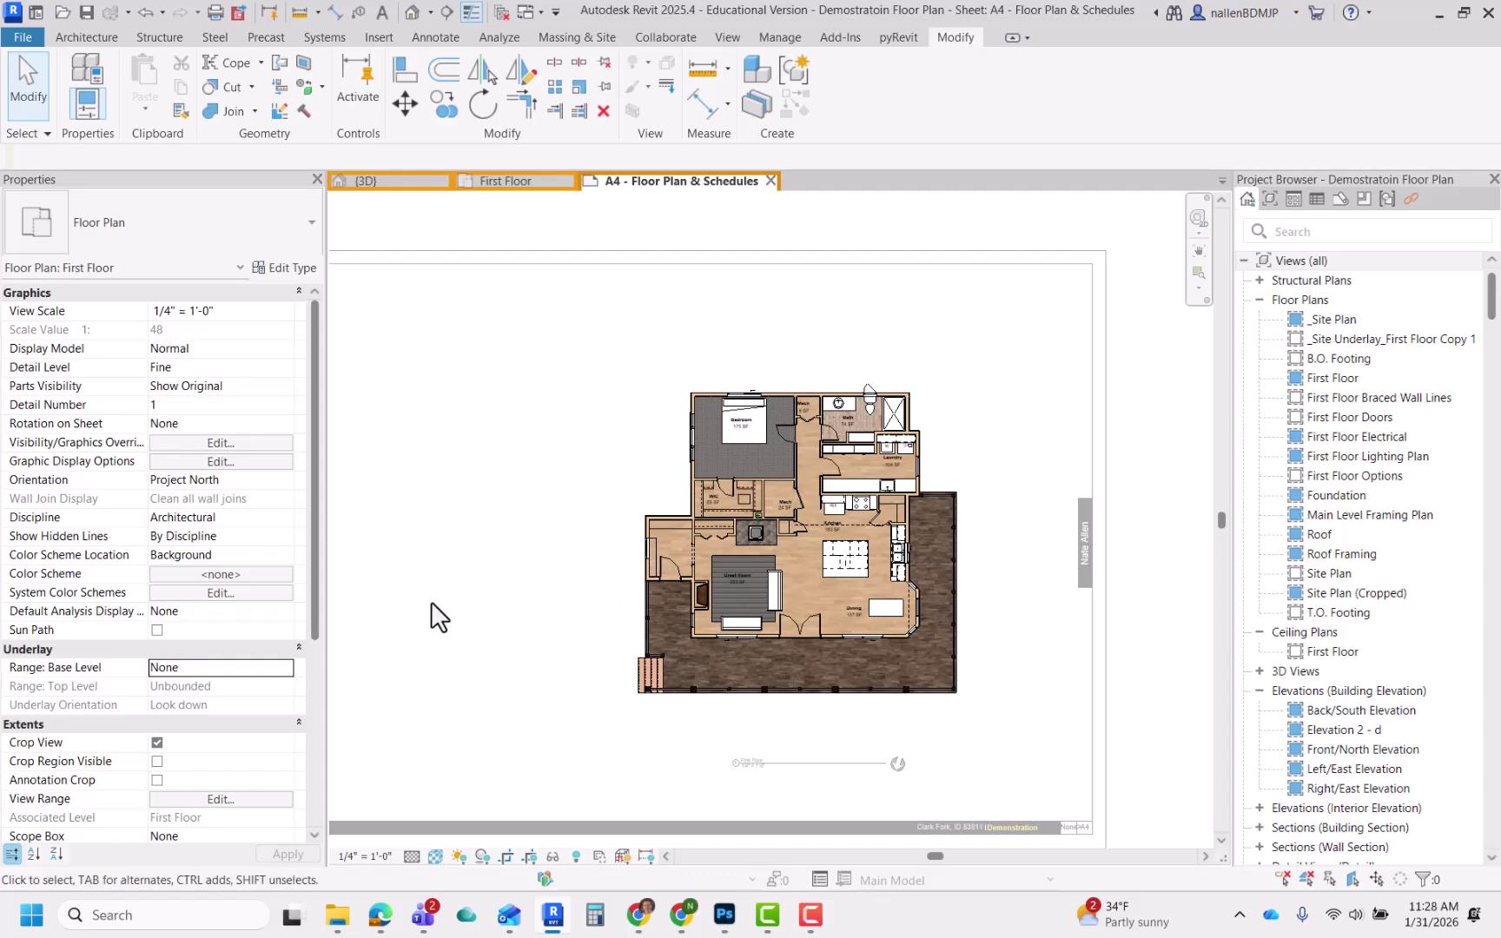
left_click(283, 668)
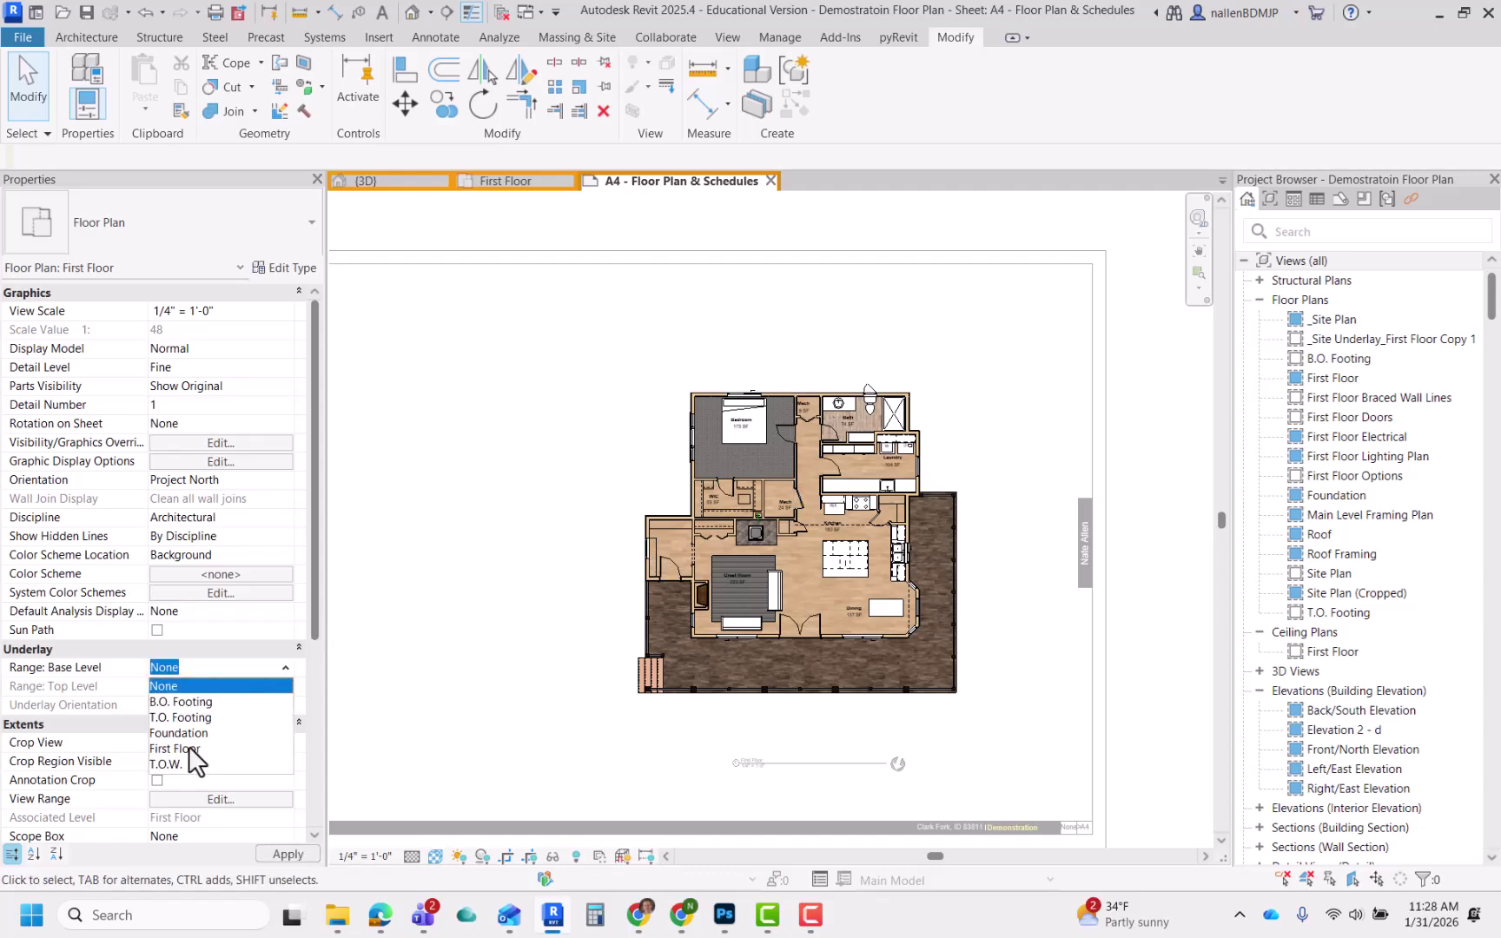
left_click(489, 536)
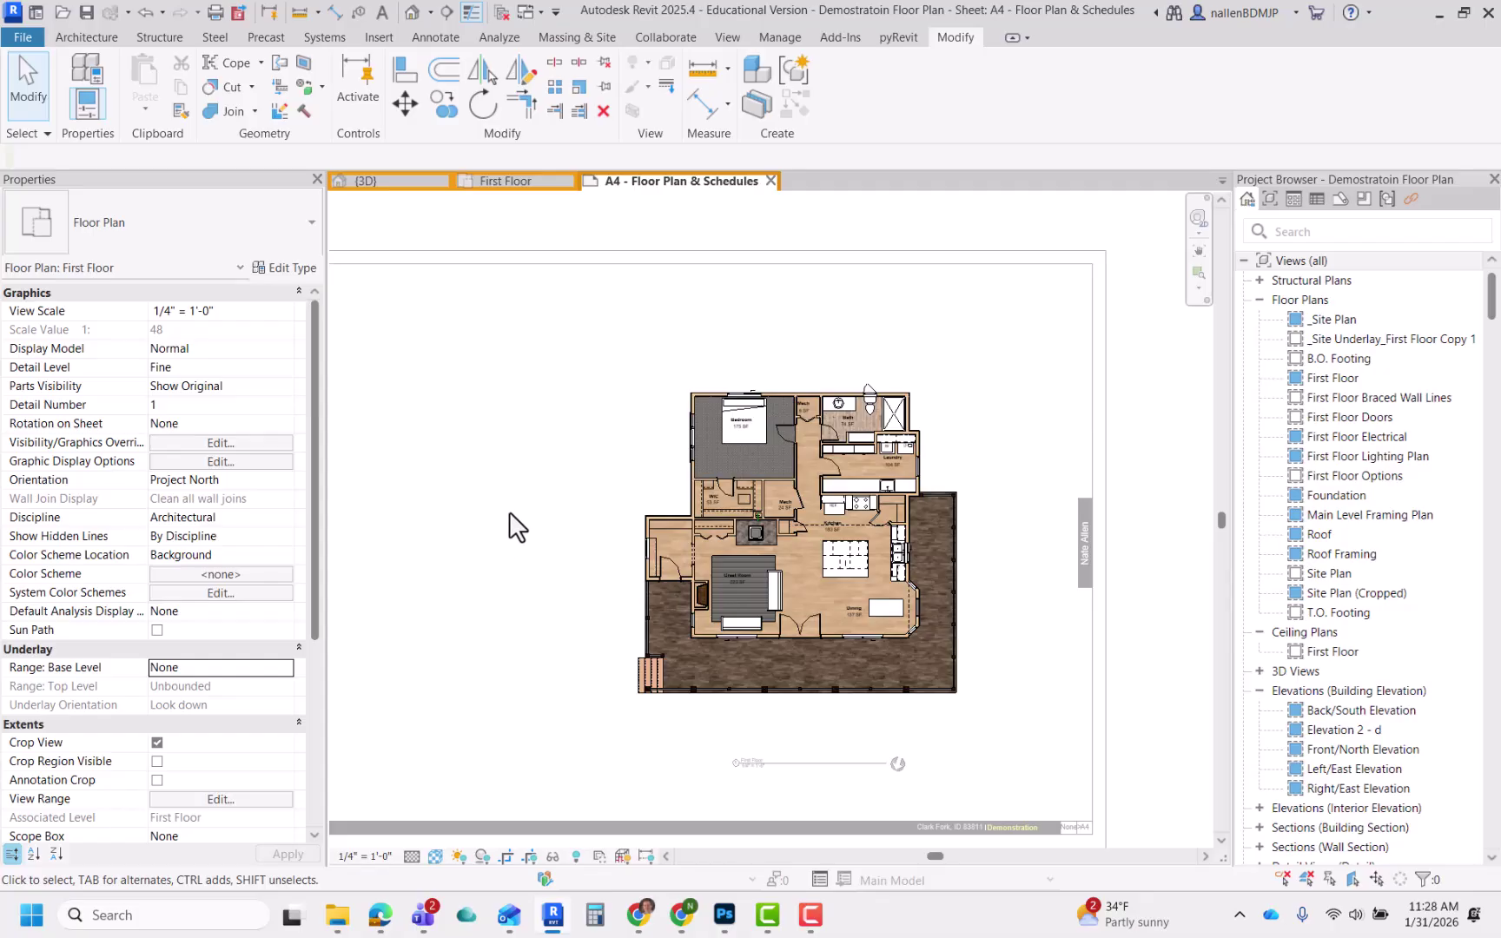
double_click(898, 309)
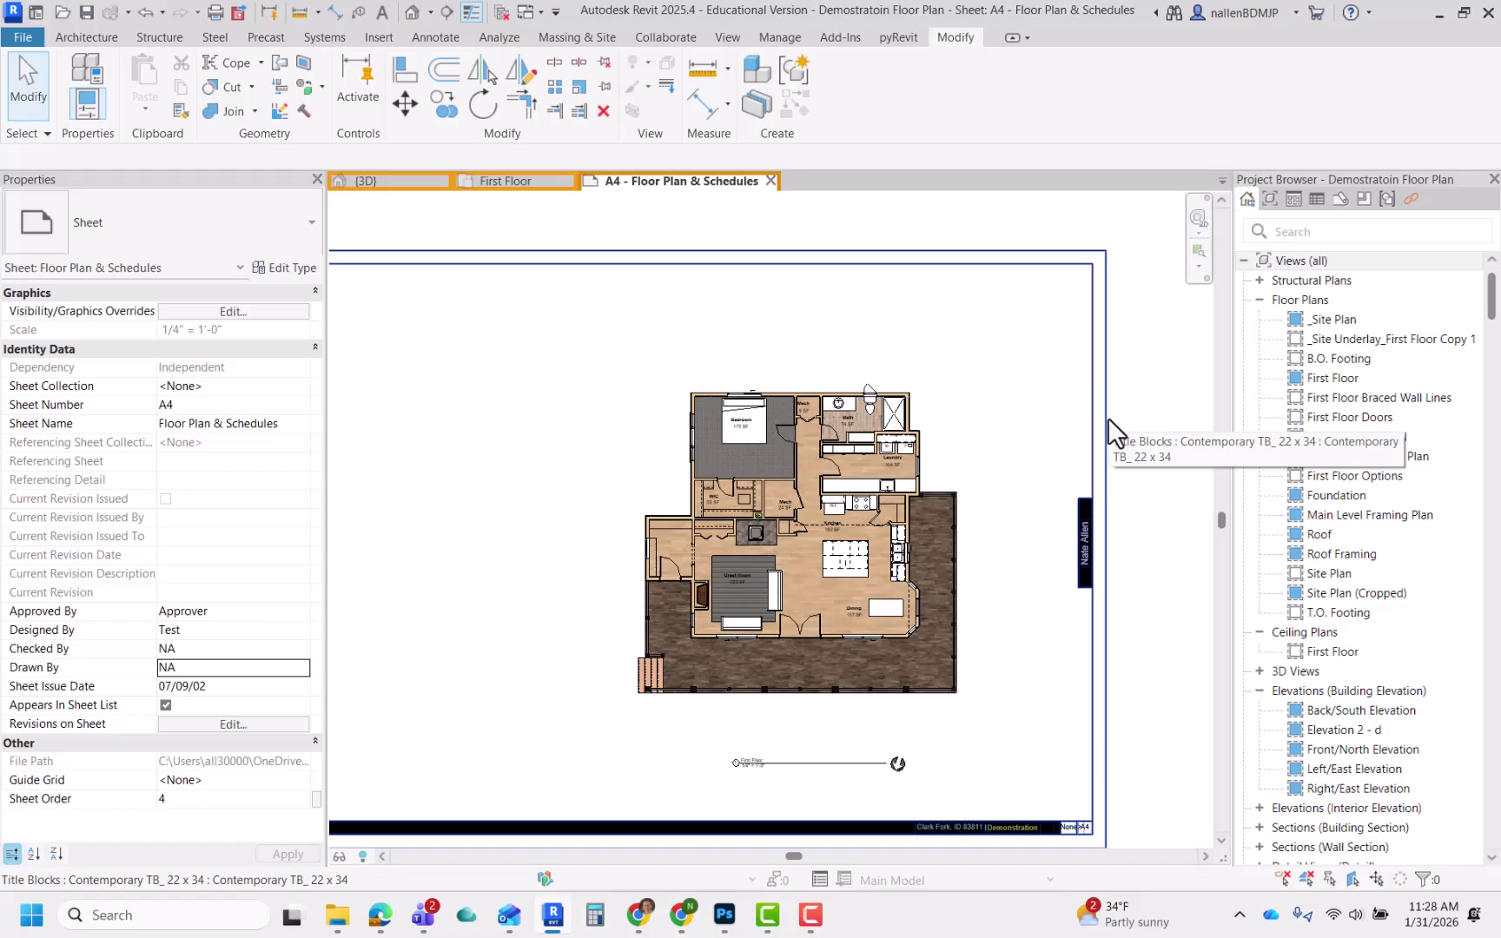
Switch to the First Floor plan view and examine how the exterior and interior walls are displayed around the rooms
scroll(843, 360, "down", 4)
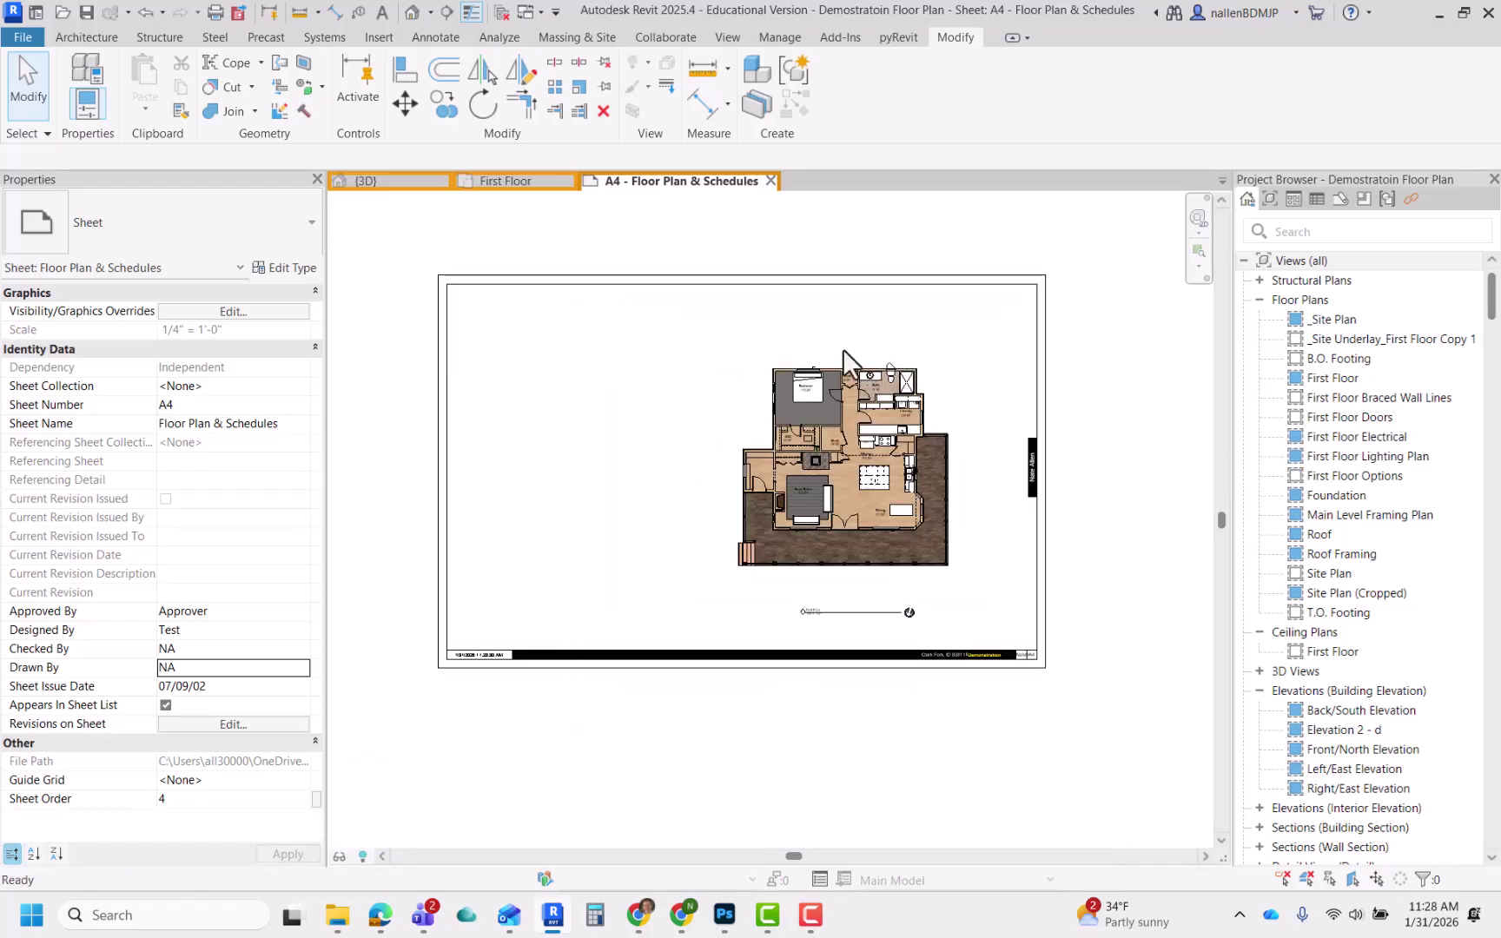
left_click(517, 188)
scroll(584, 269, "up", 2)
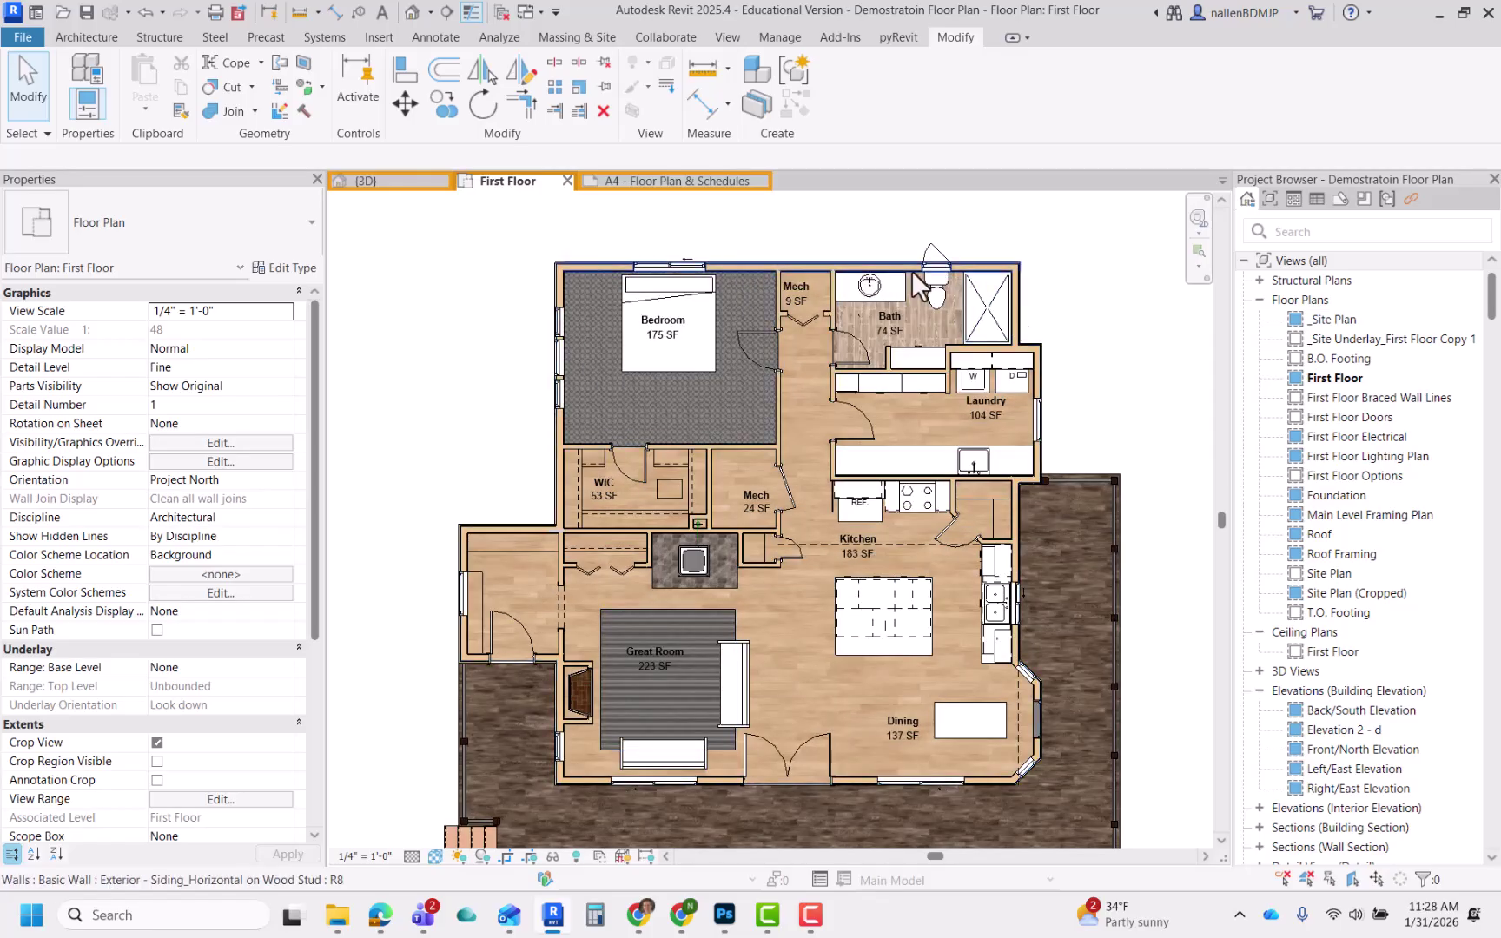
scroll(805, 265, "up", 2)
scroll(805, 266, "up", 2)
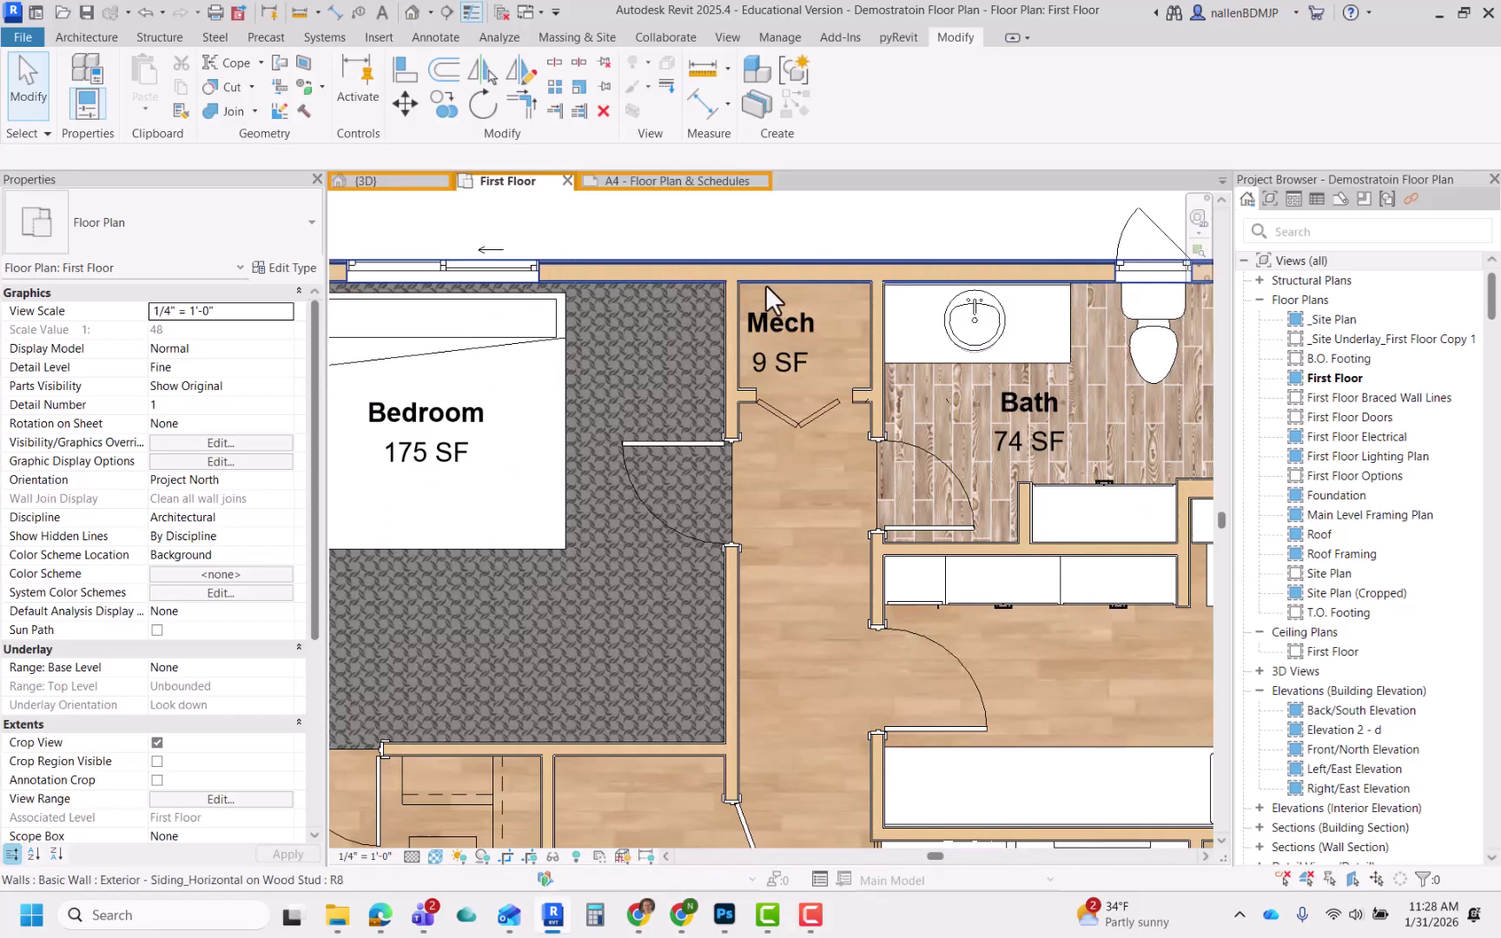
scroll(804, 282, "down", 3)
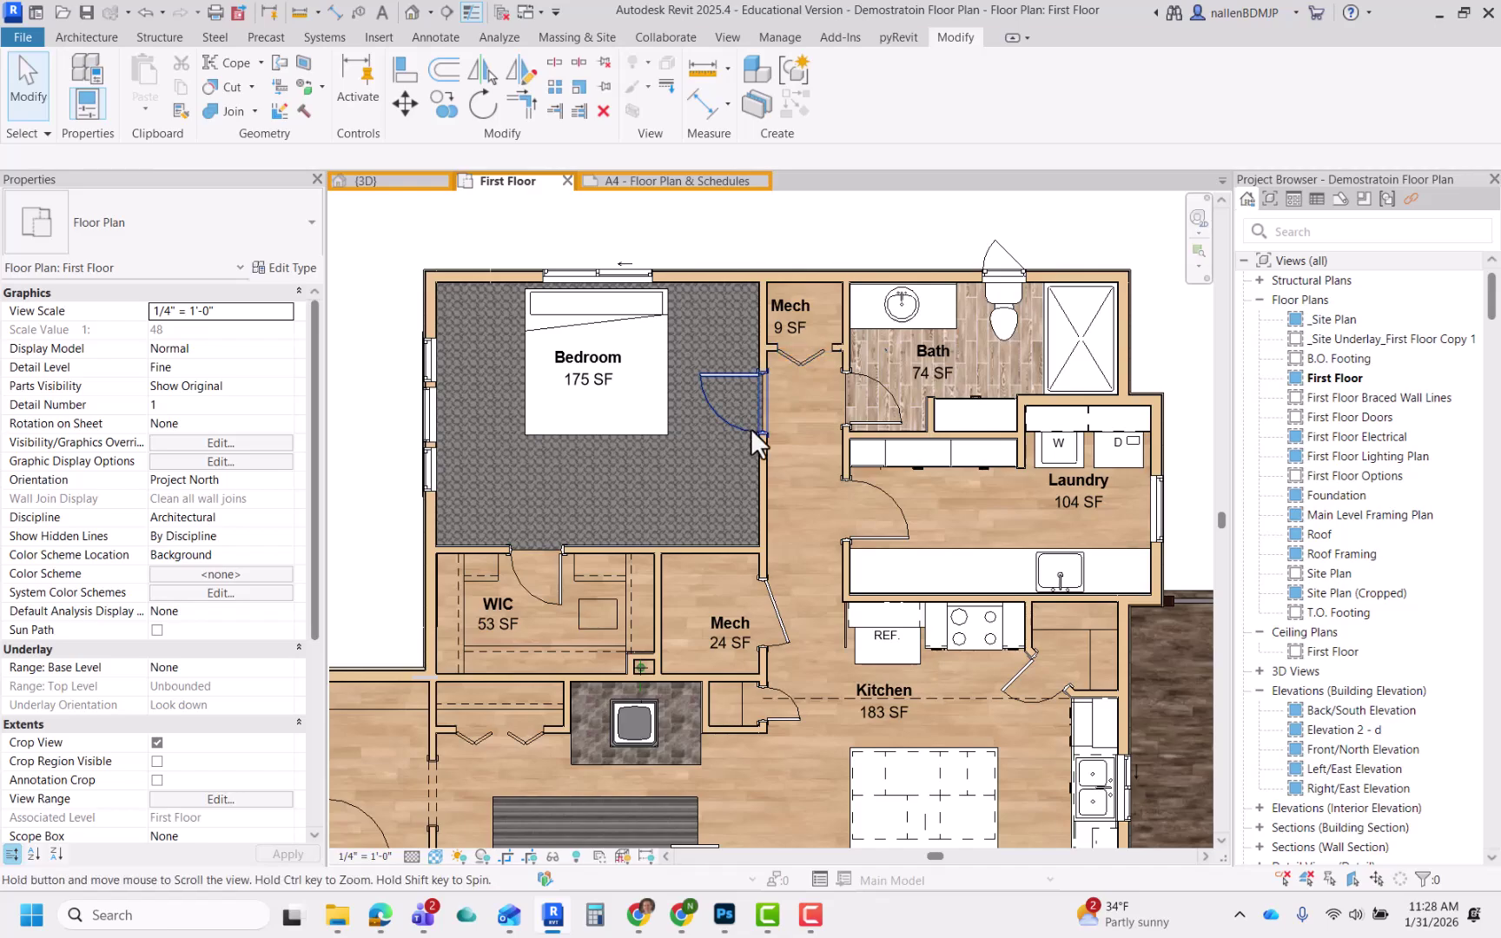
scroll(752, 426, "up", 3)
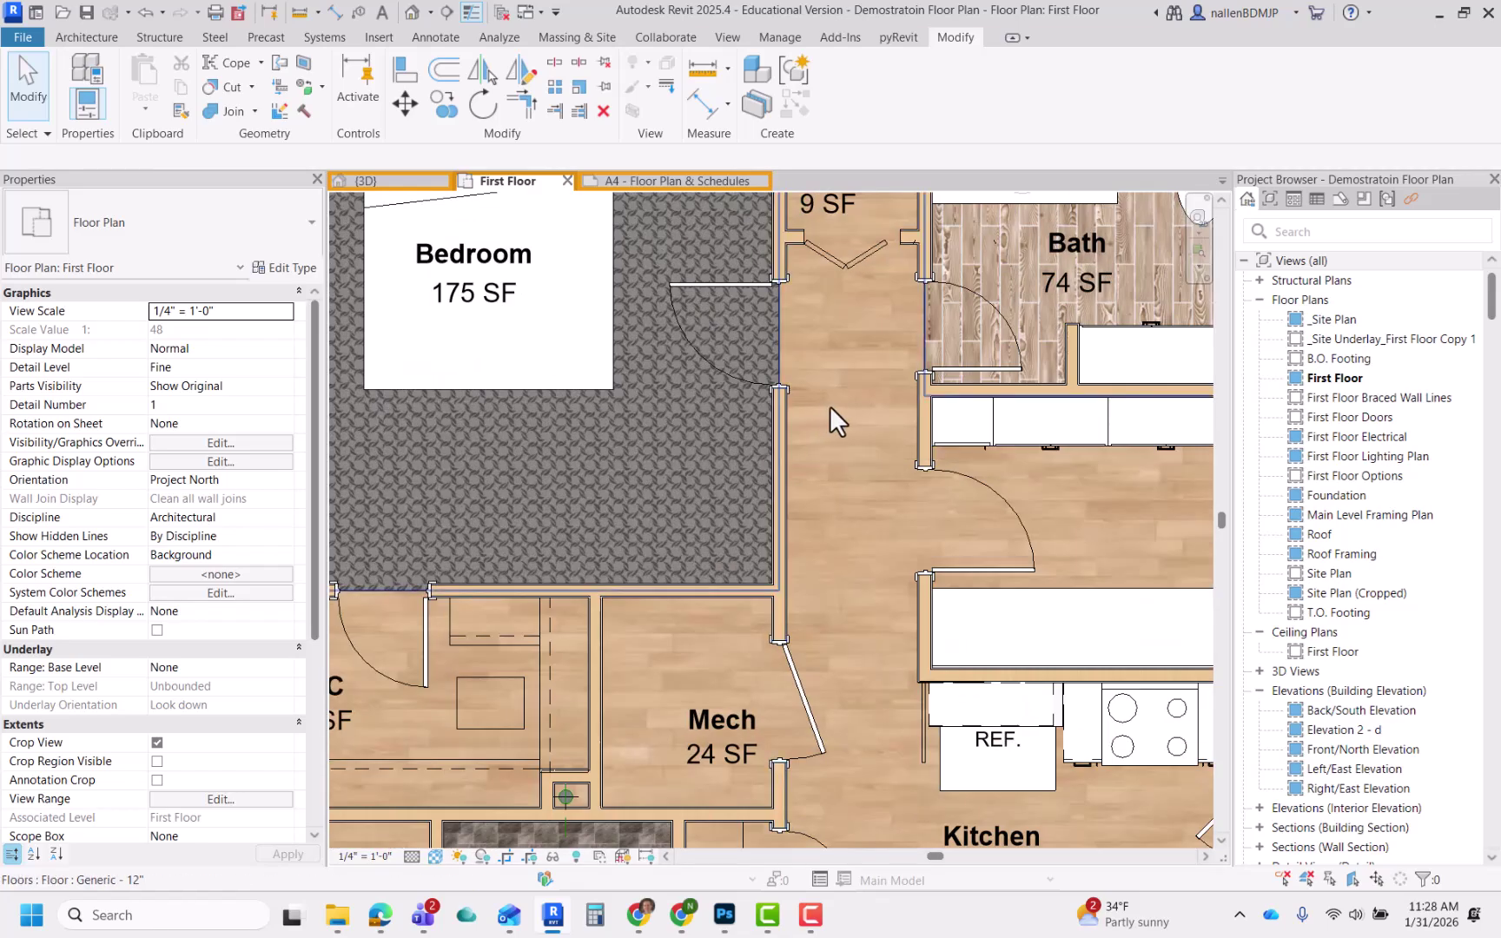
scroll(846, 402, "down", 3)
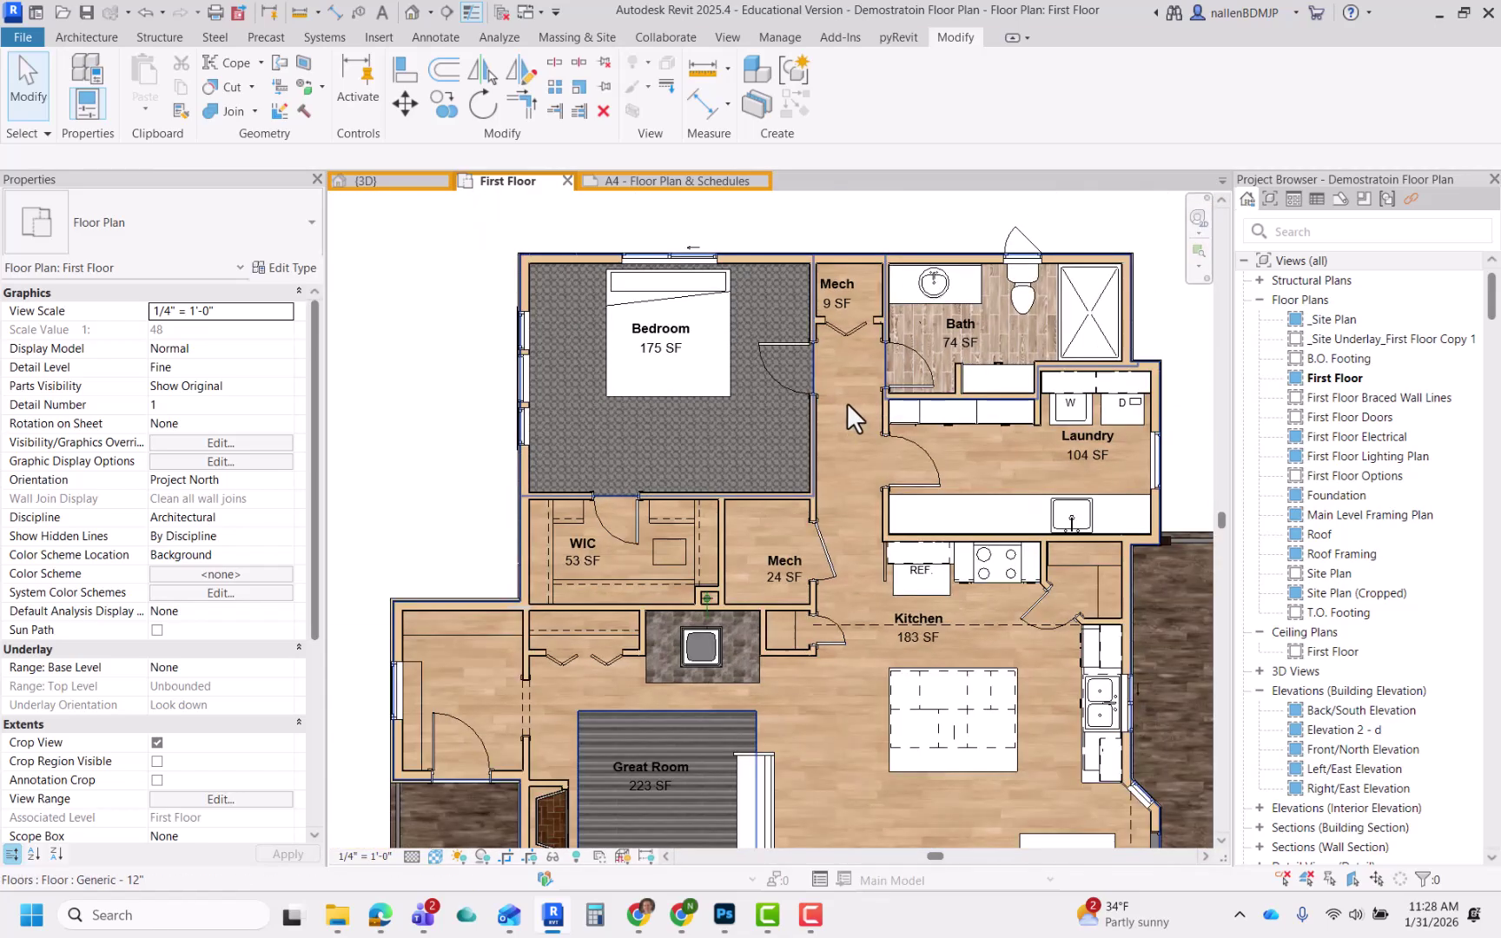
middle_click_drag(820, 512, 771, 375)
scroll(777, 384, "down", 2)
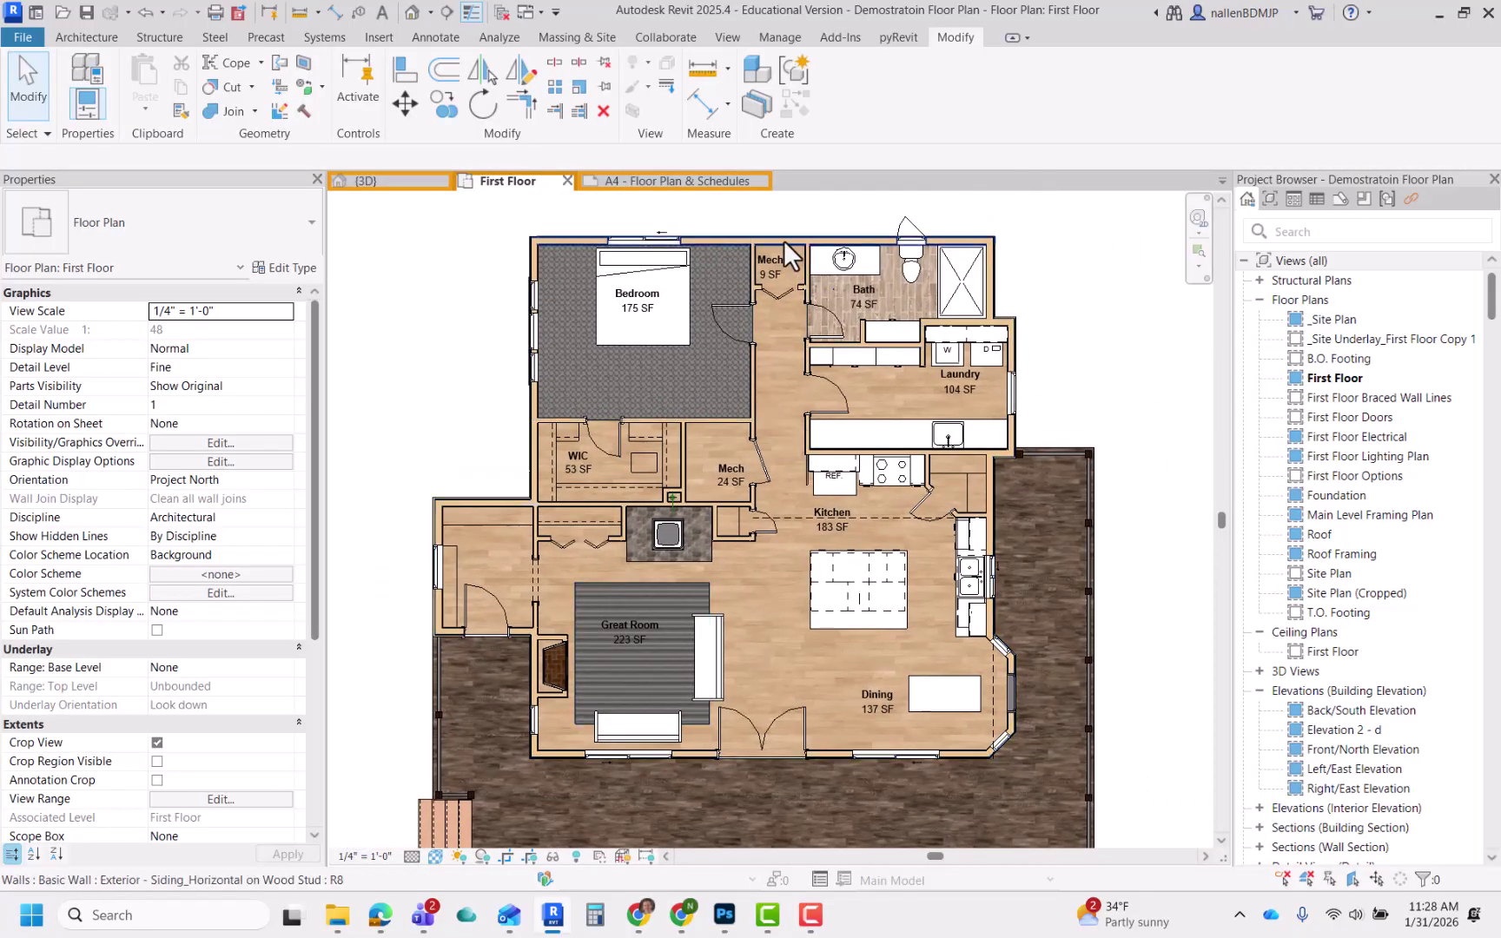
middle_click_drag(747, 475, 741, 436)
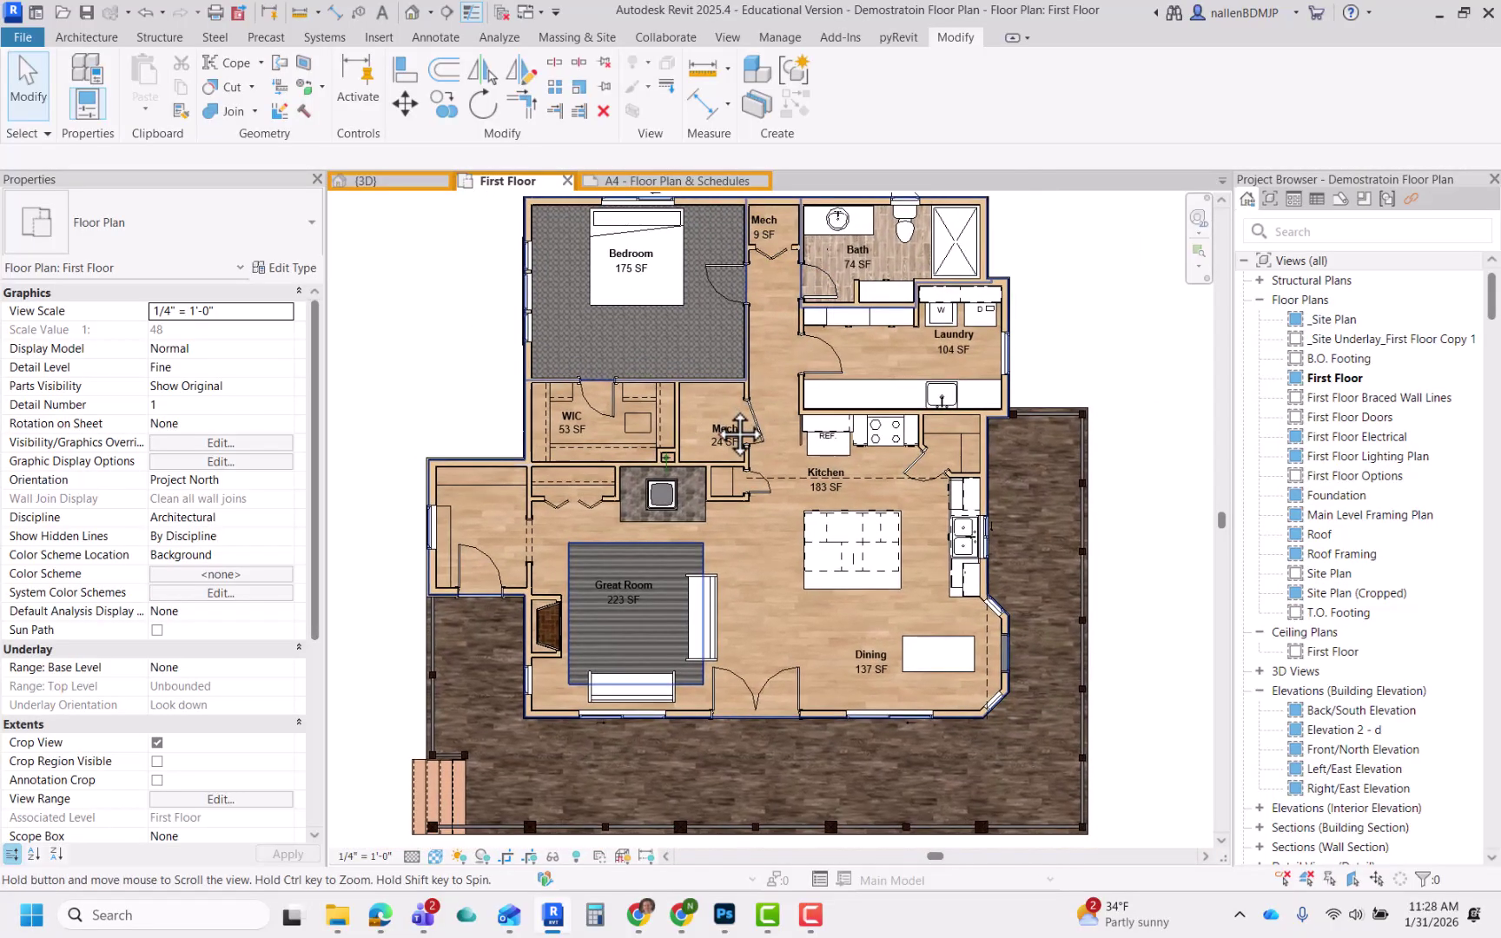
scroll(711, 407, "down", 1)
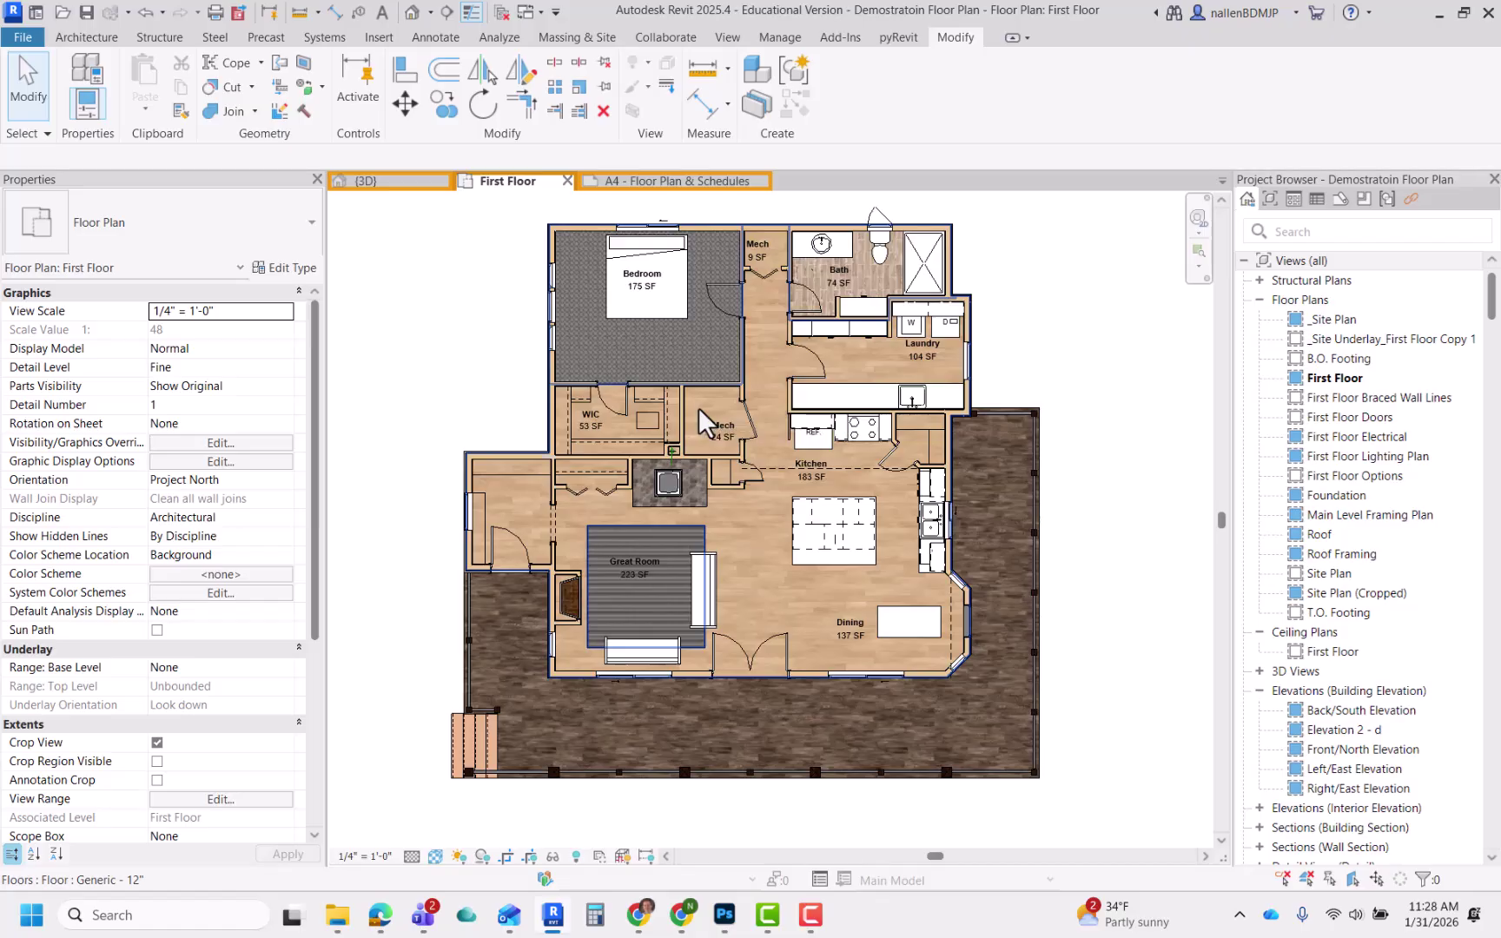
Open the First Floor view's visibility/graphic overrides and filter the model categories by "wa"
key("v")
key("g")
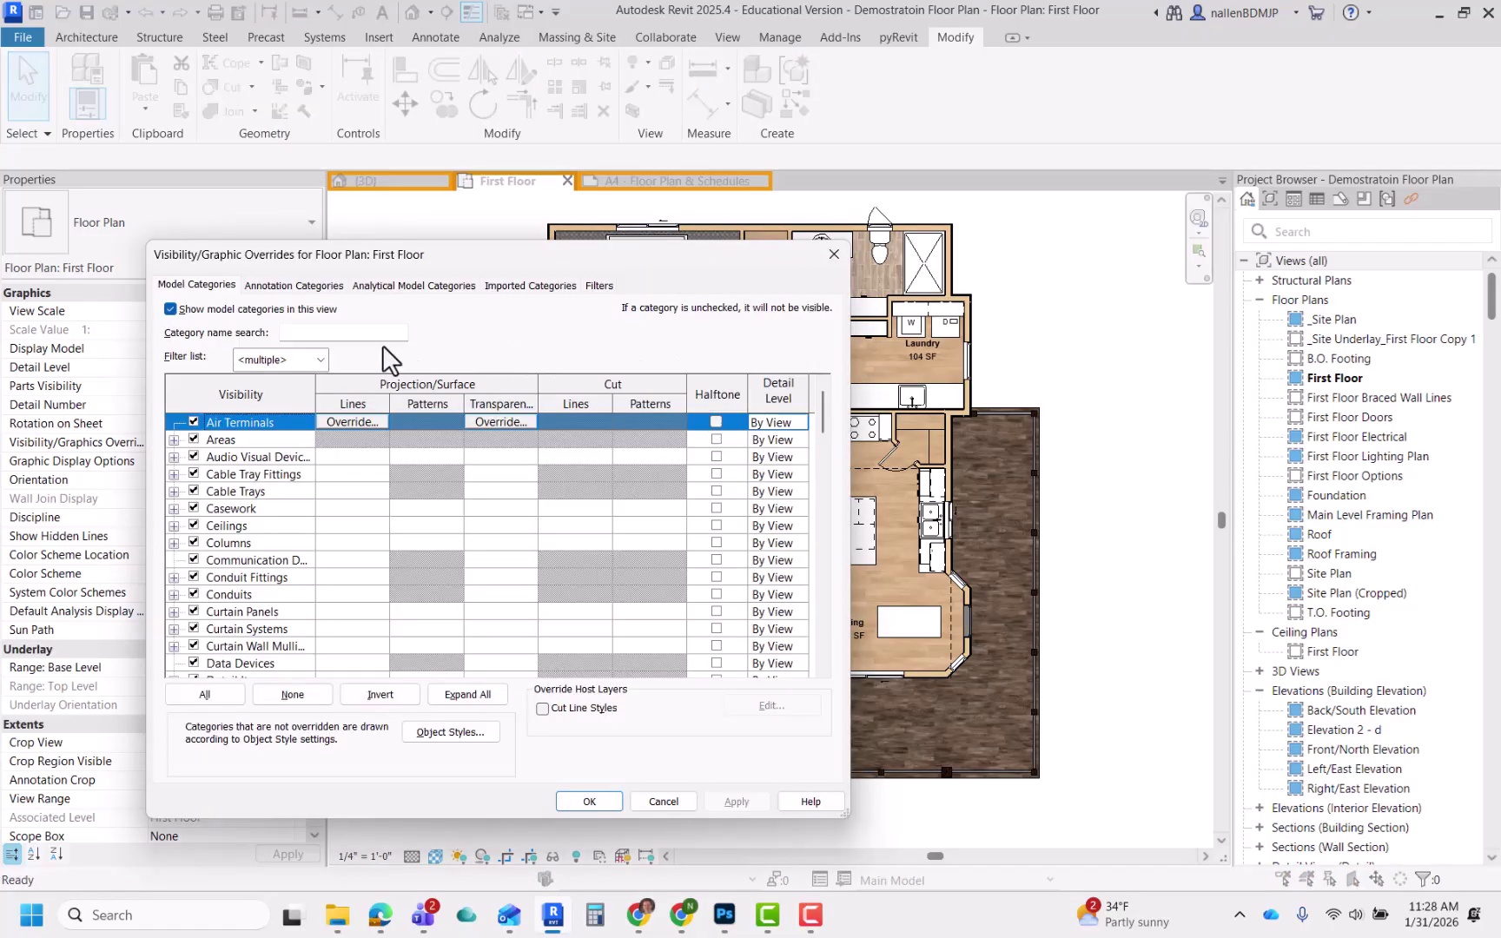
left_click(341, 335)
type("w")
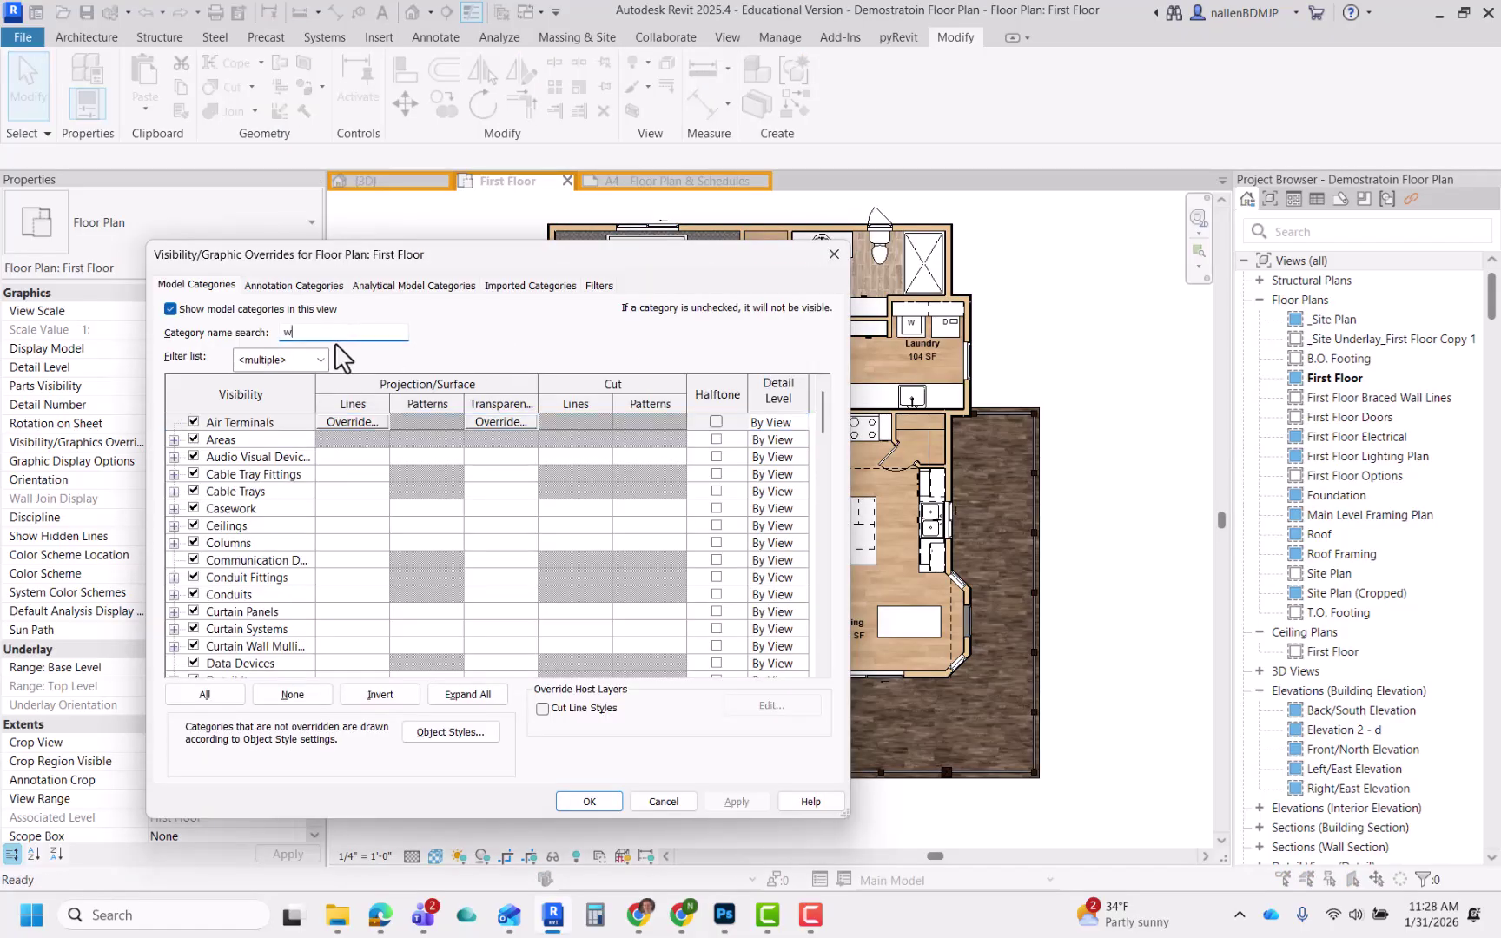
type("a")
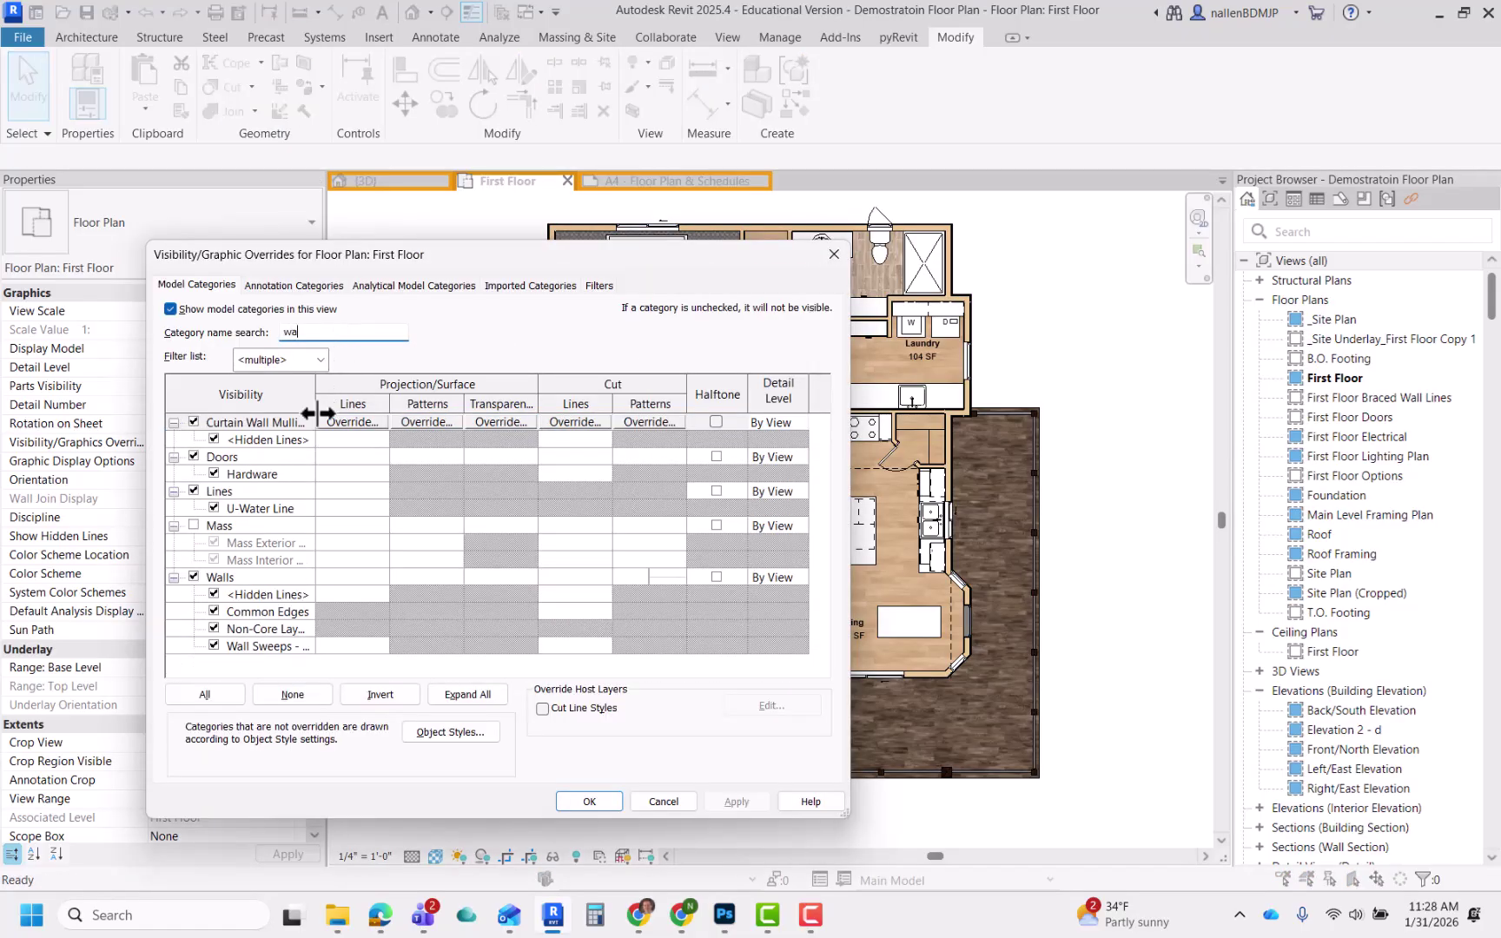
Override the Walls category's cut background pattern with <Solid fill> and no color override, and apply it to the view
left_click(665, 576)
left_click(664, 579)
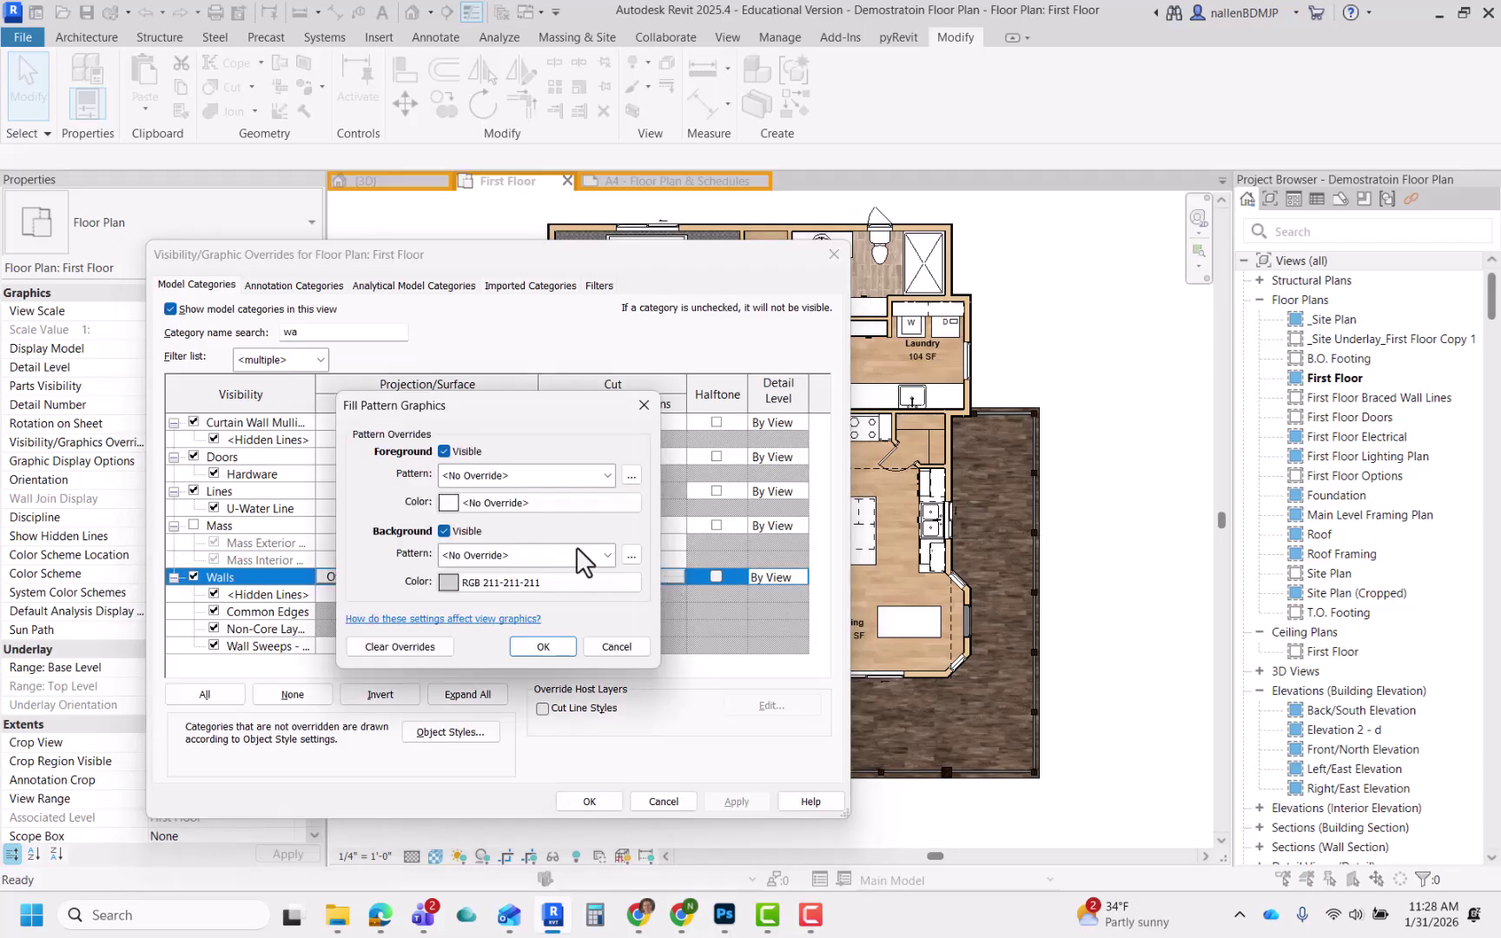
left_click(461, 560)
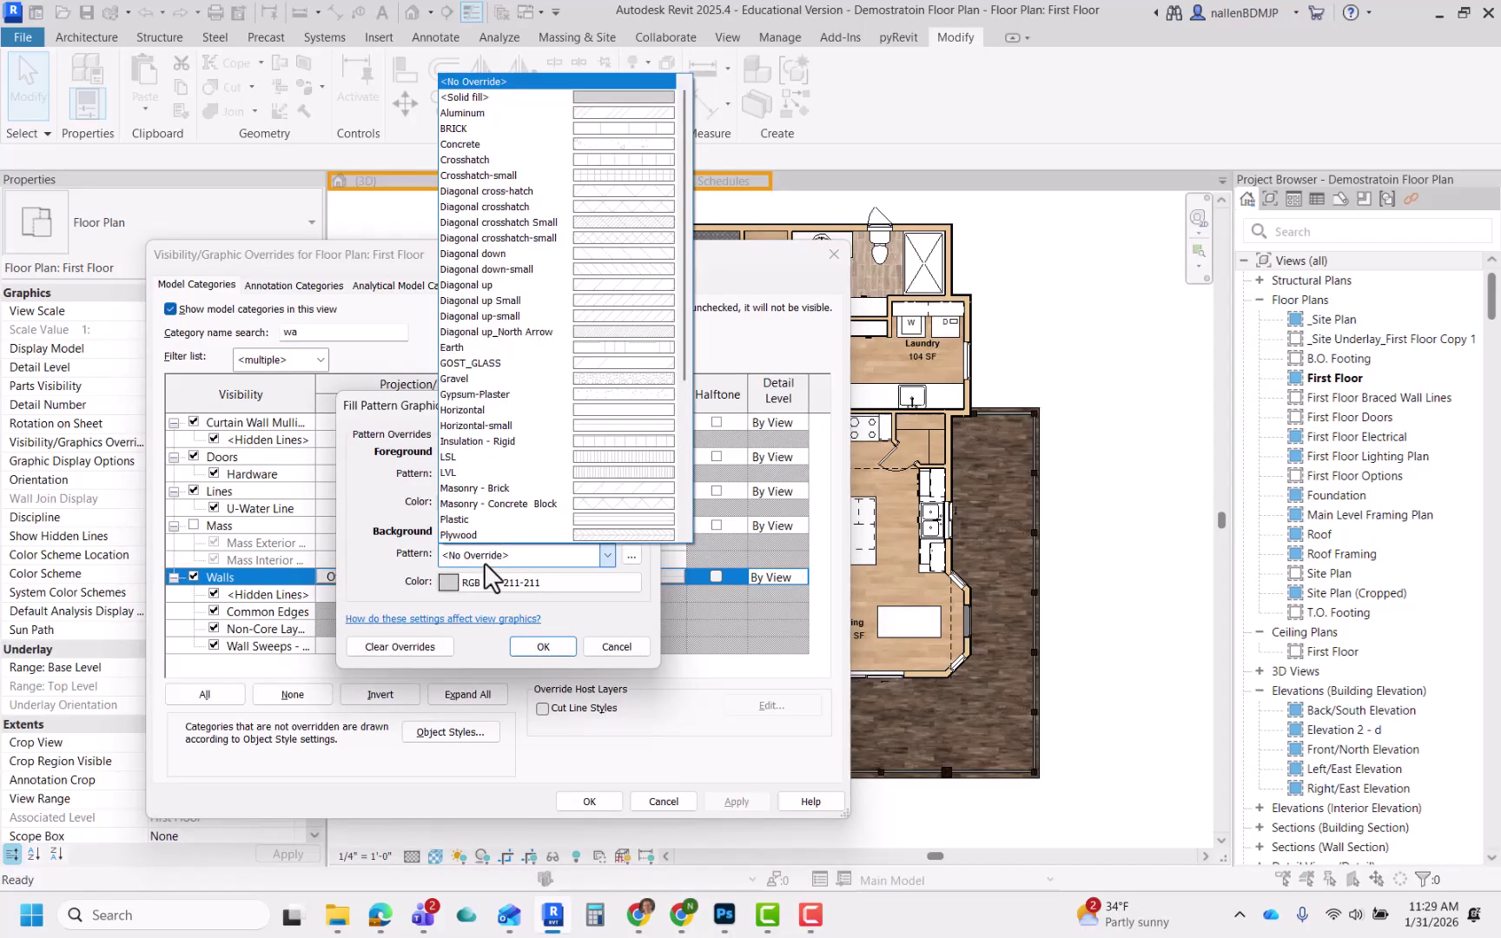
left_click(467, 92)
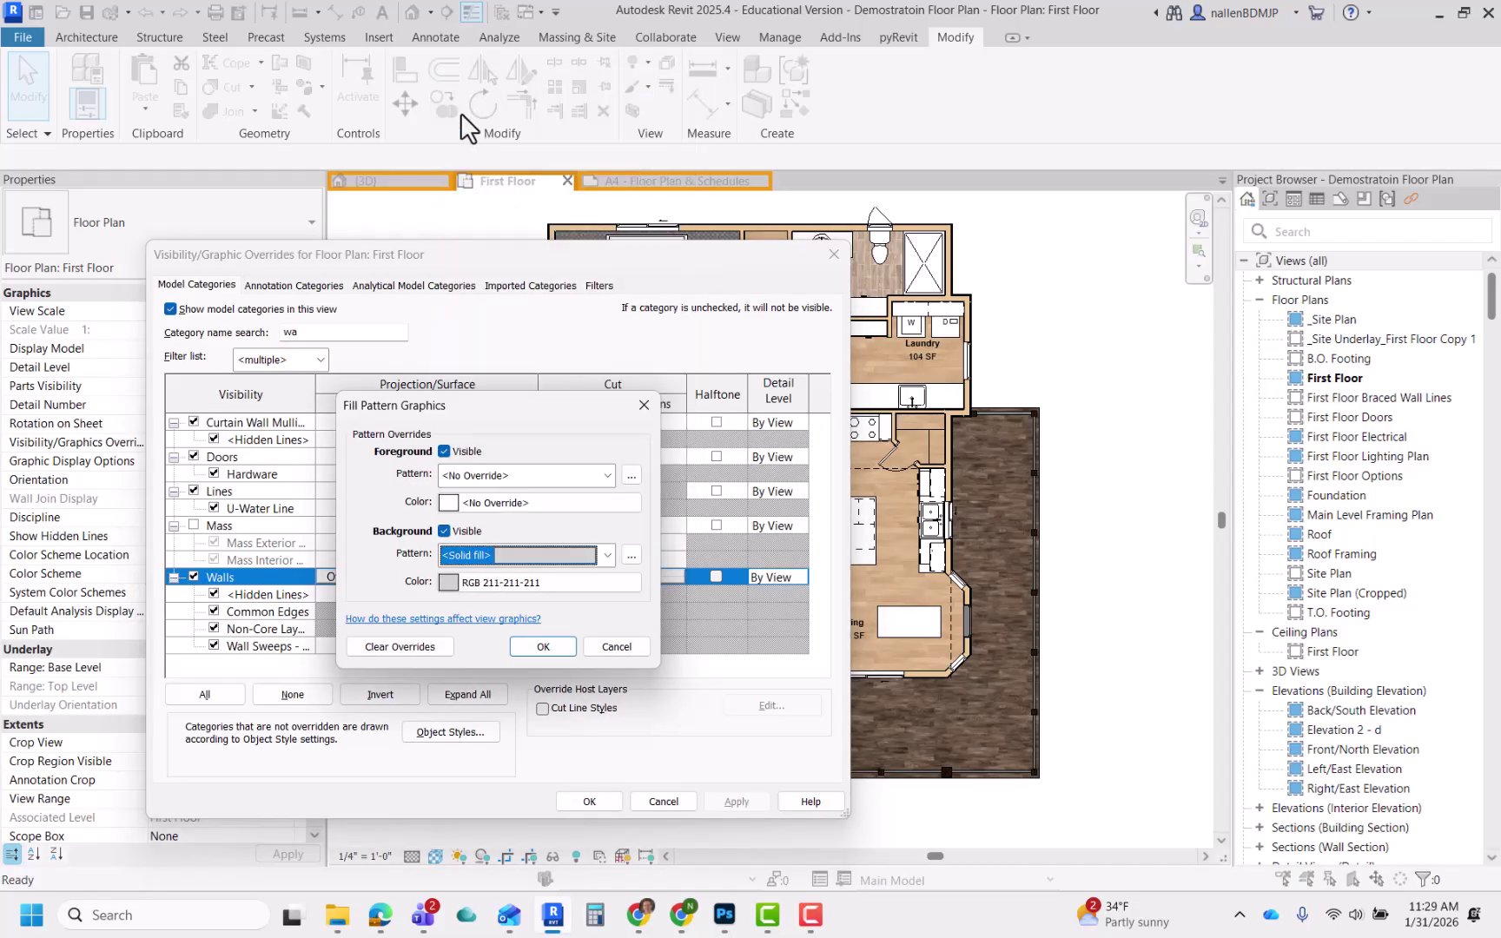
left_click(541, 556)
scroll(483, 95, "up", 1)
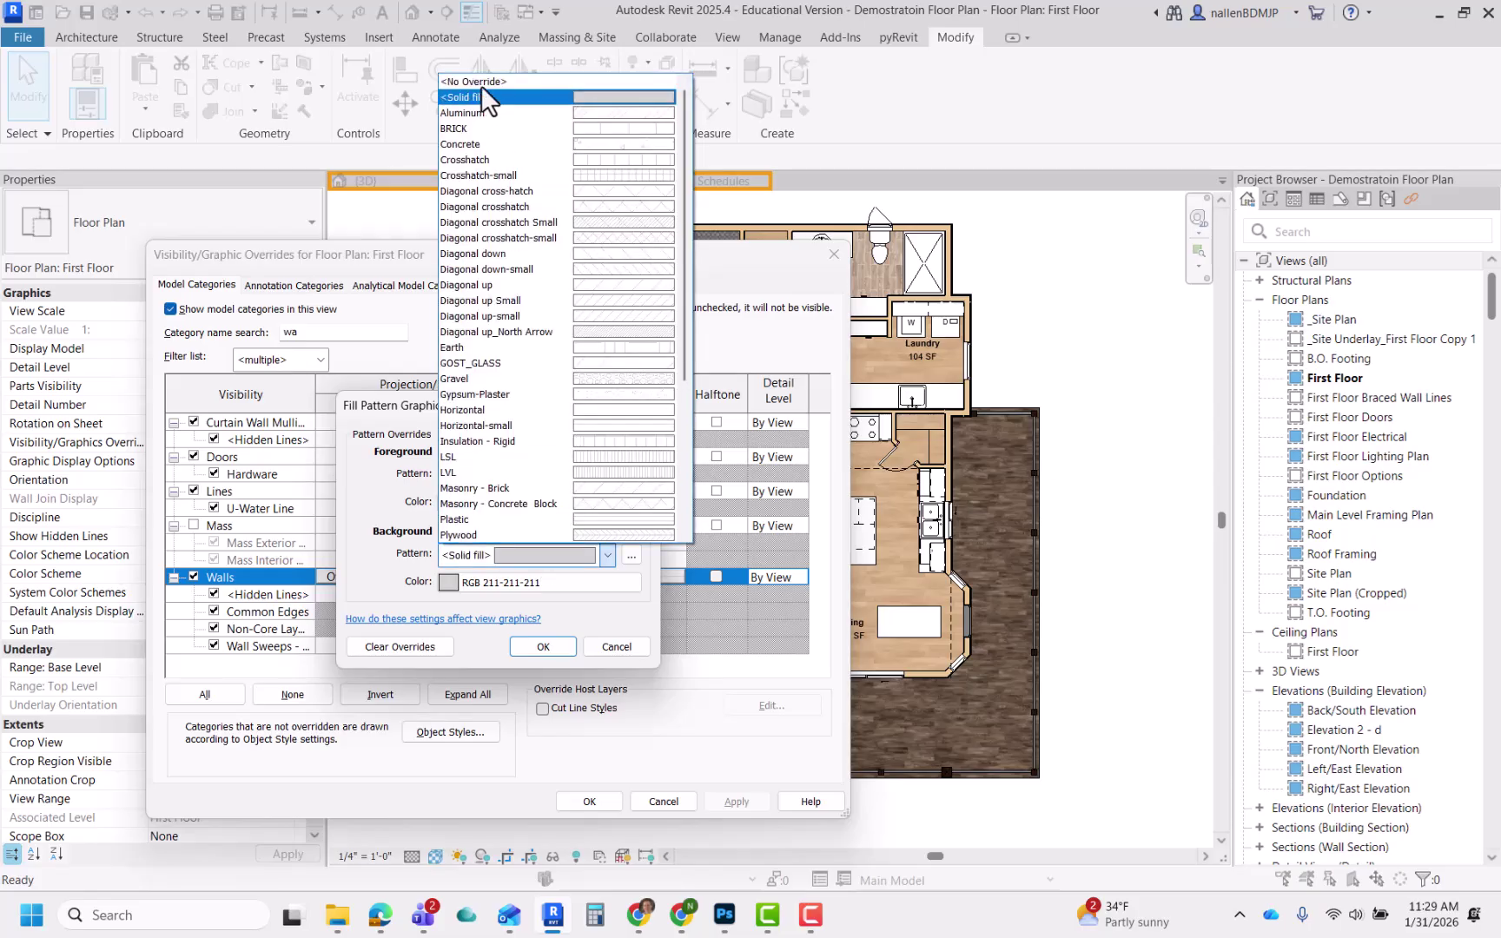
left_click(486, 97)
left_click(496, 584)
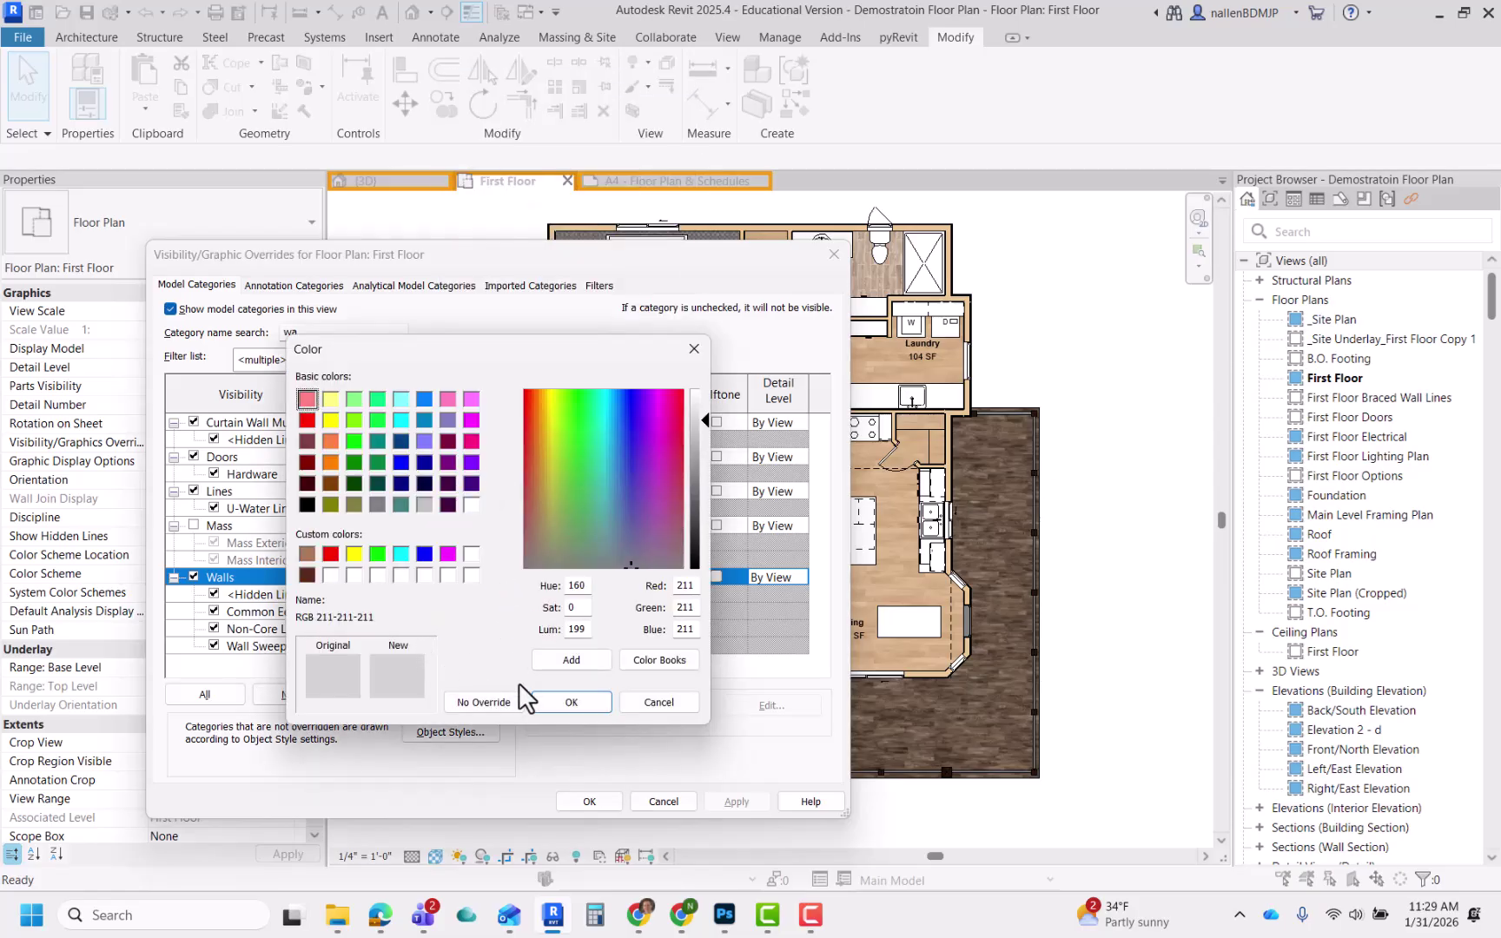
left_click(508, 704)
left_click(556, 659)
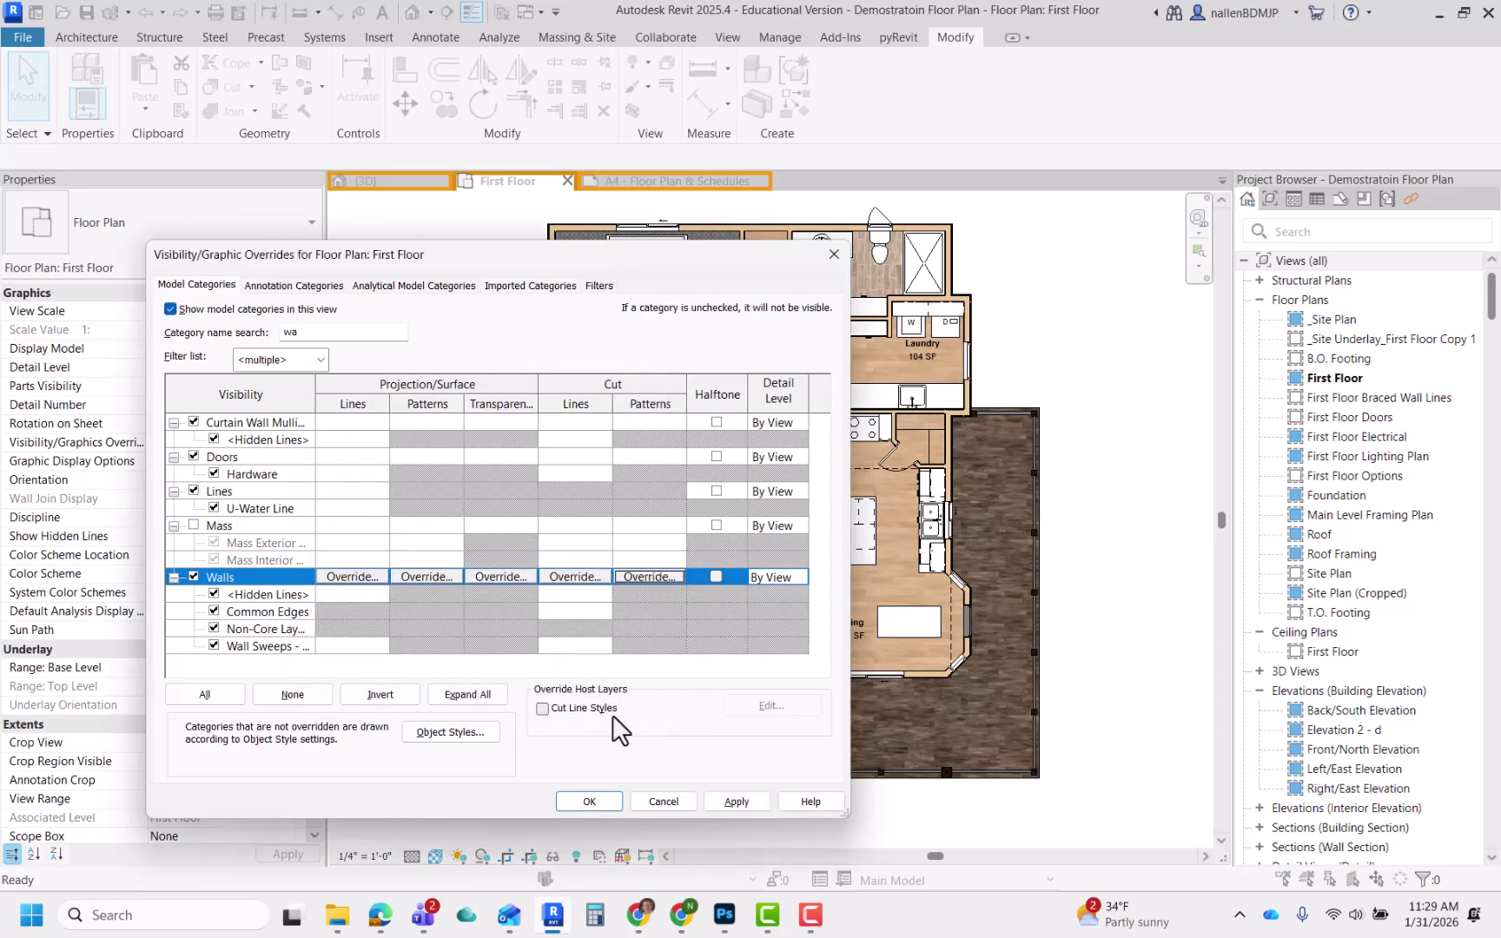
left_click(588, 802)
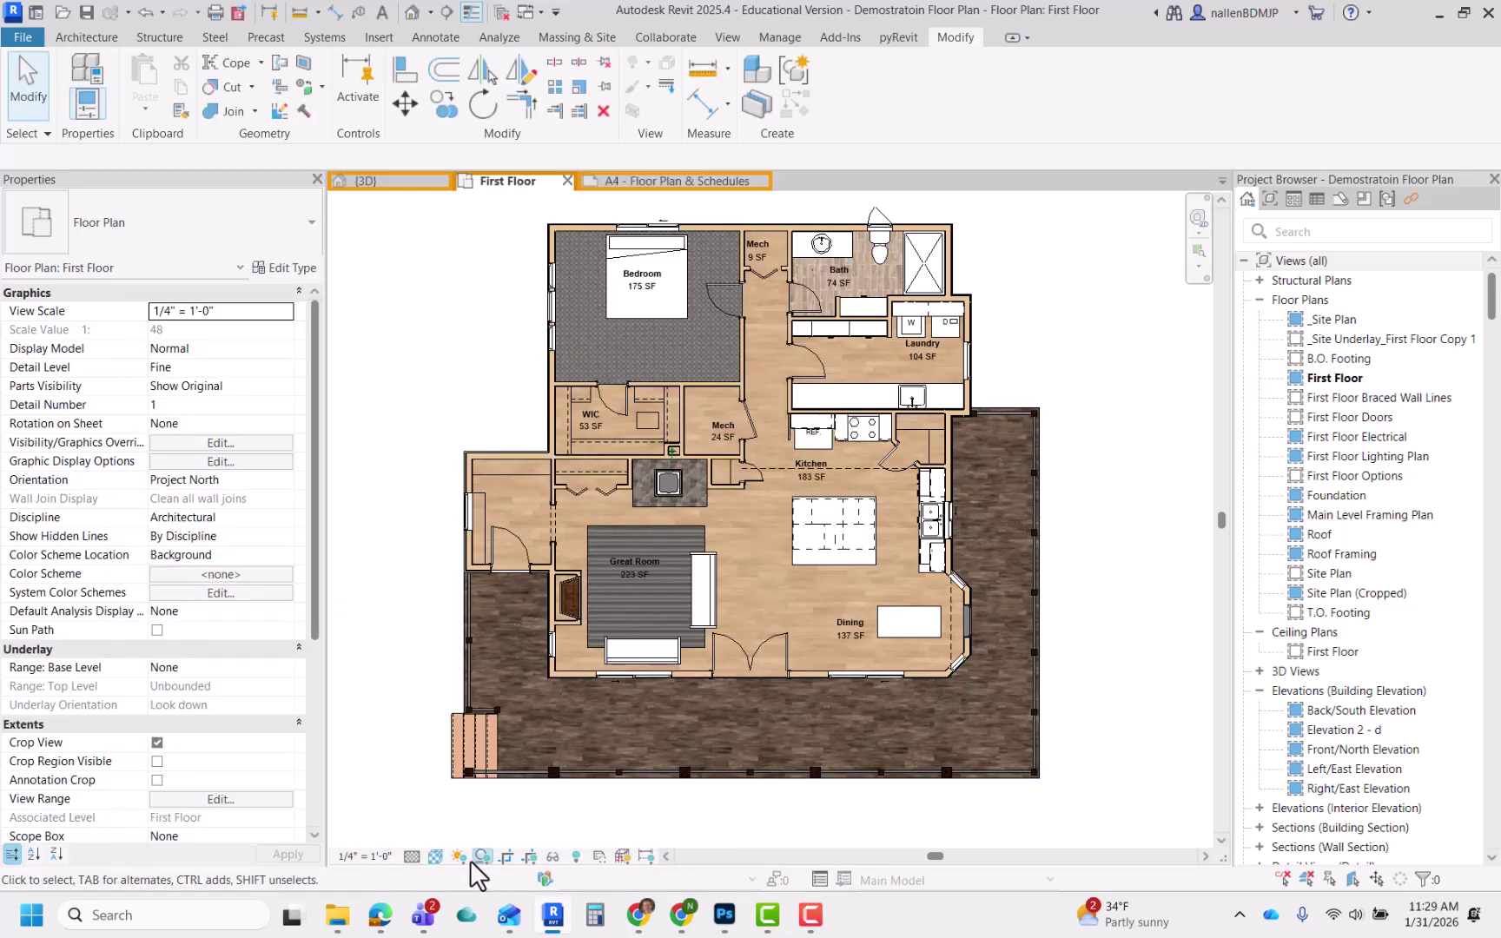
Review the view's visual style options and the layer structure of the Exterior - Stone on Wood Stud 2 wall beside the WIC
left_click(435, 857)
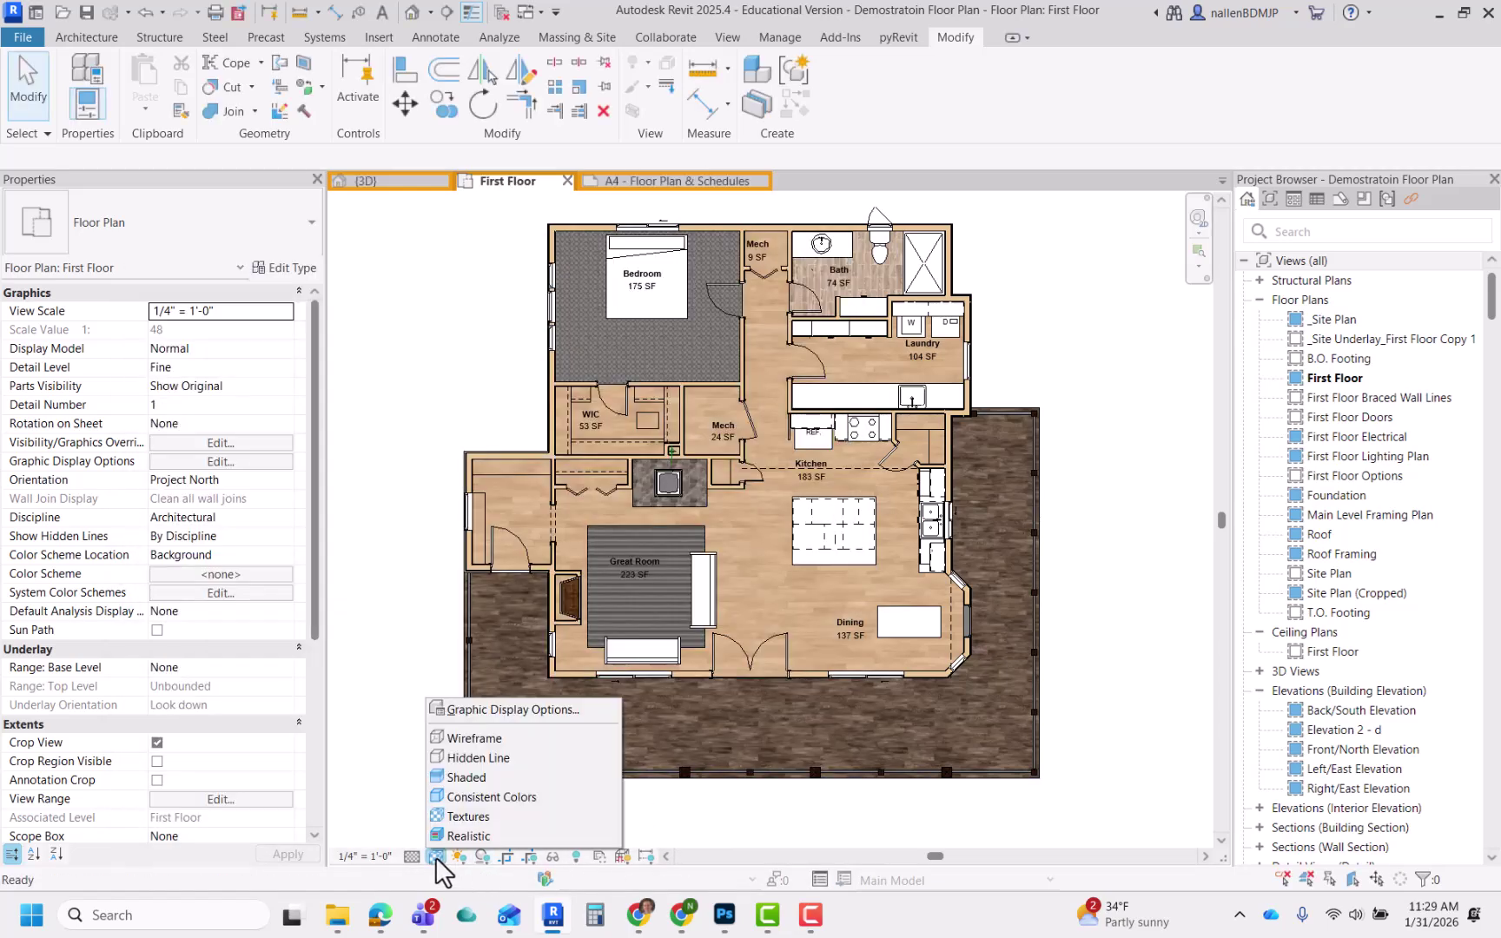
left_click(373, 661)
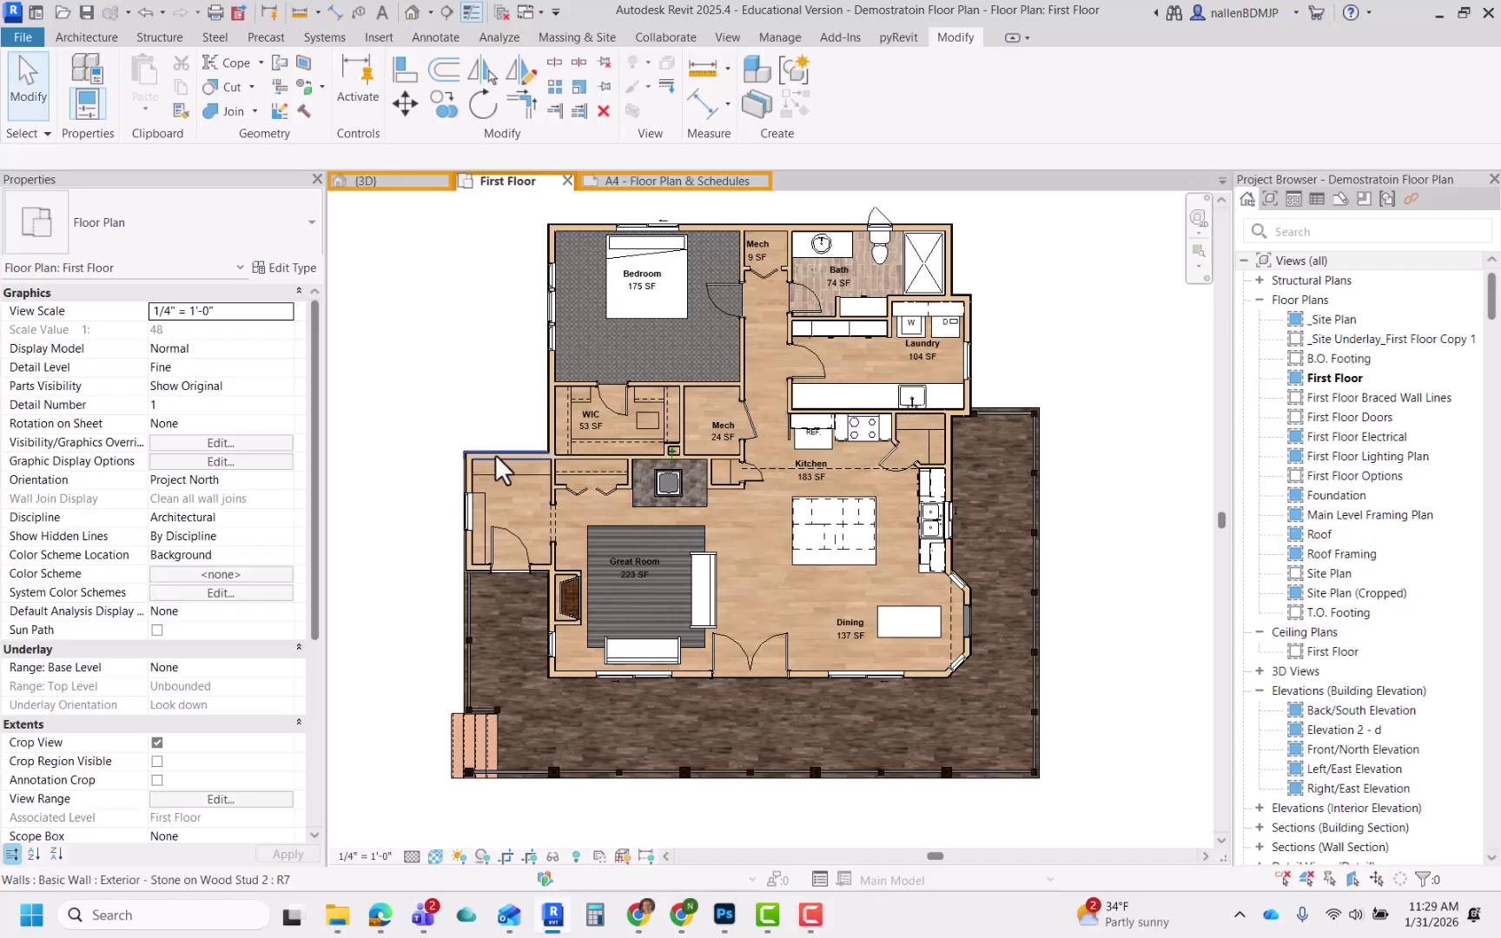
scroll(510, 452, "up", 2)
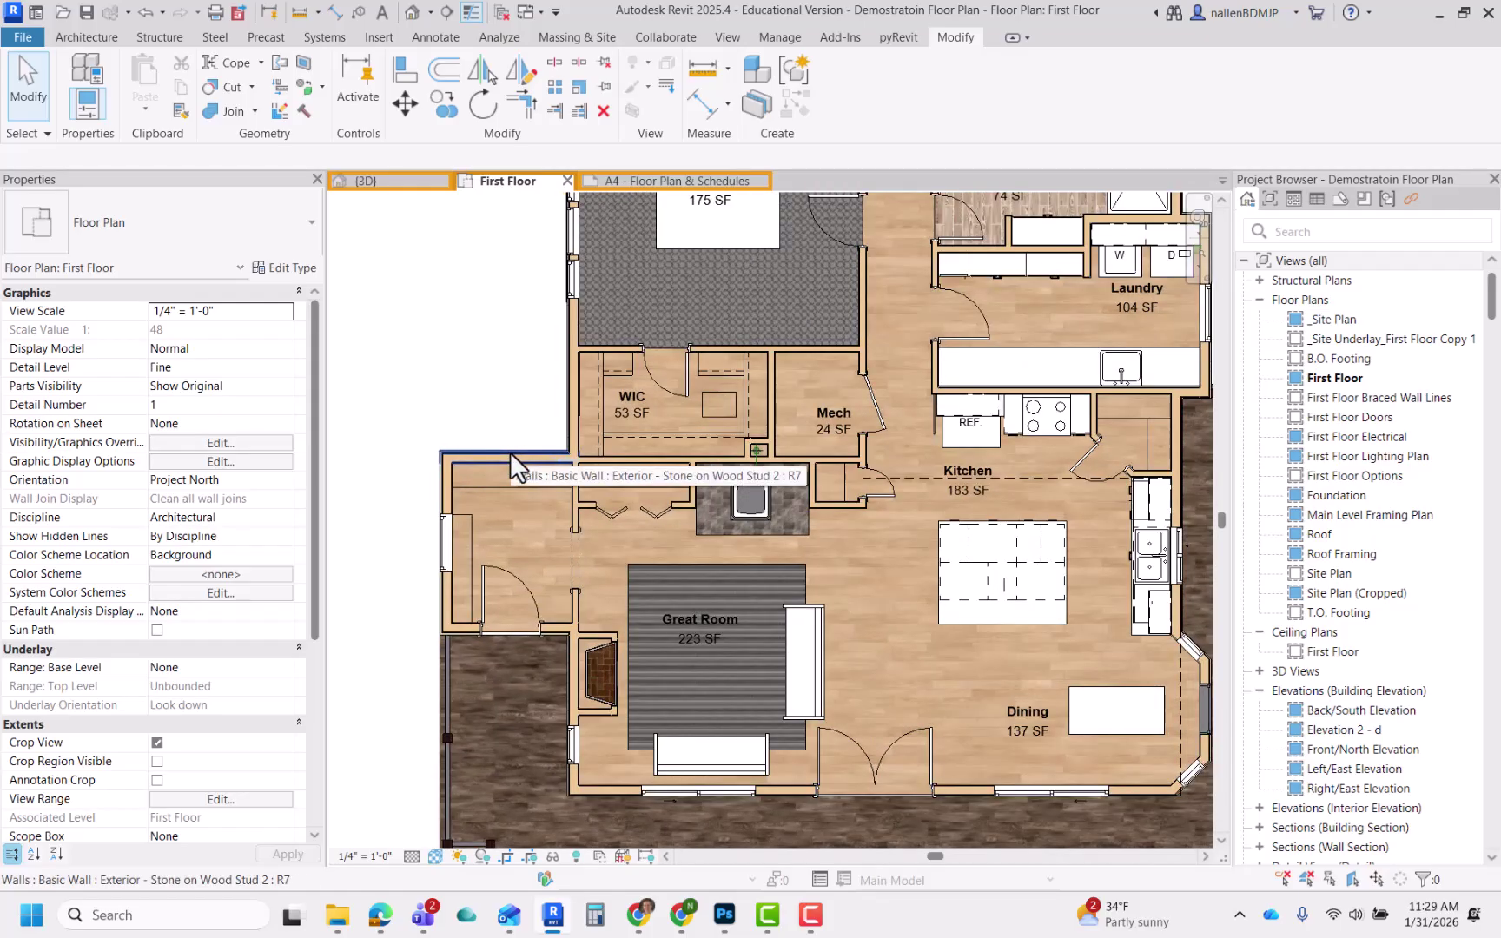
left_click(509, 452)
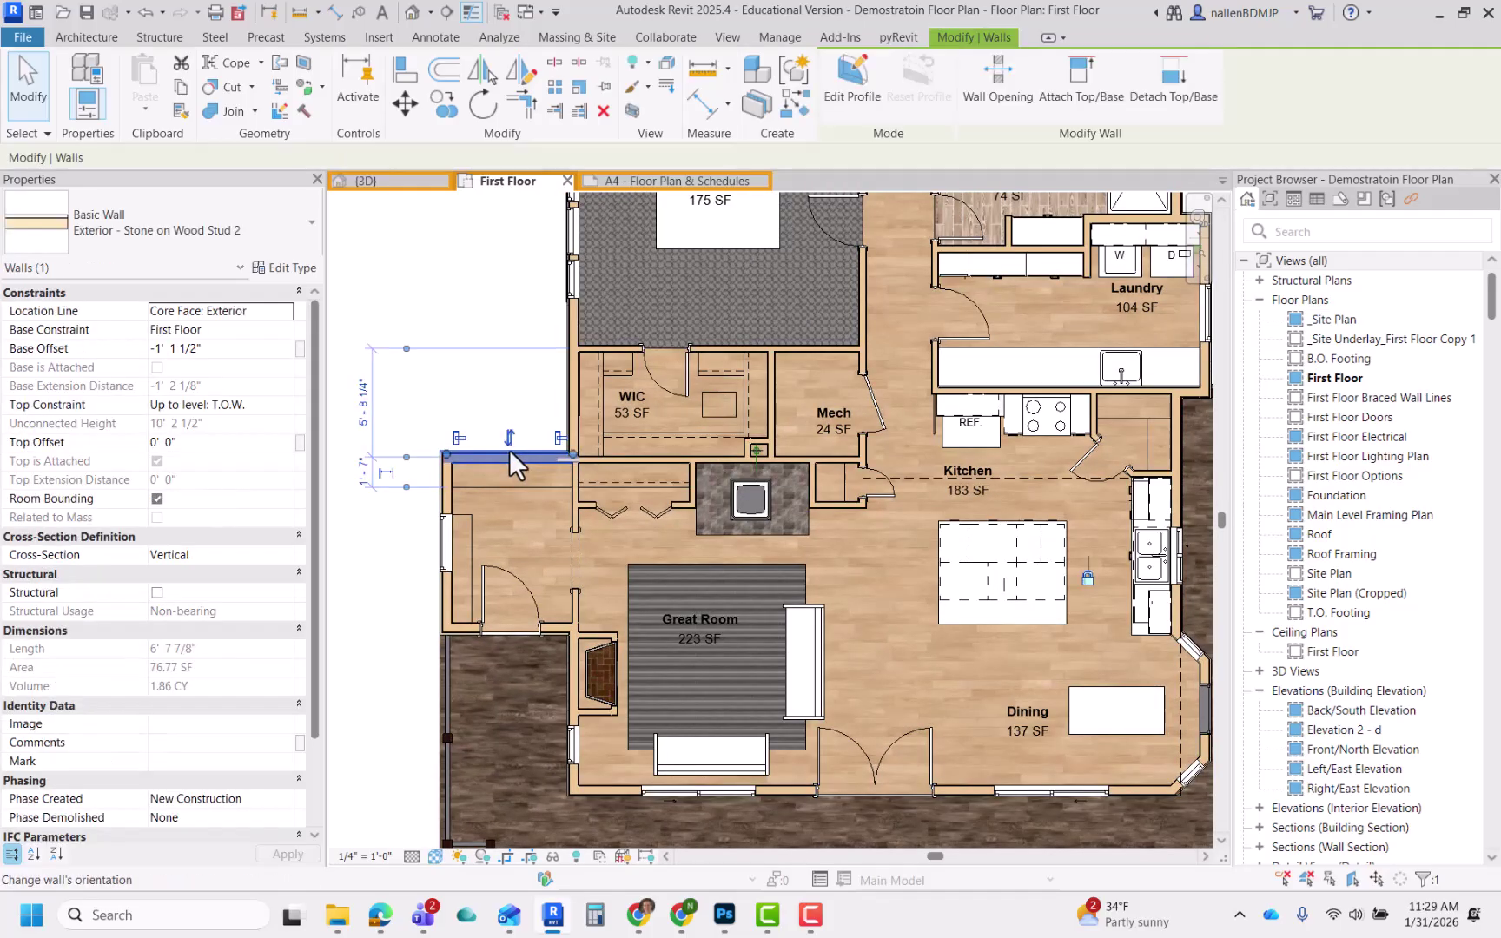
left_click(296, 269)
left_click(439, 321)
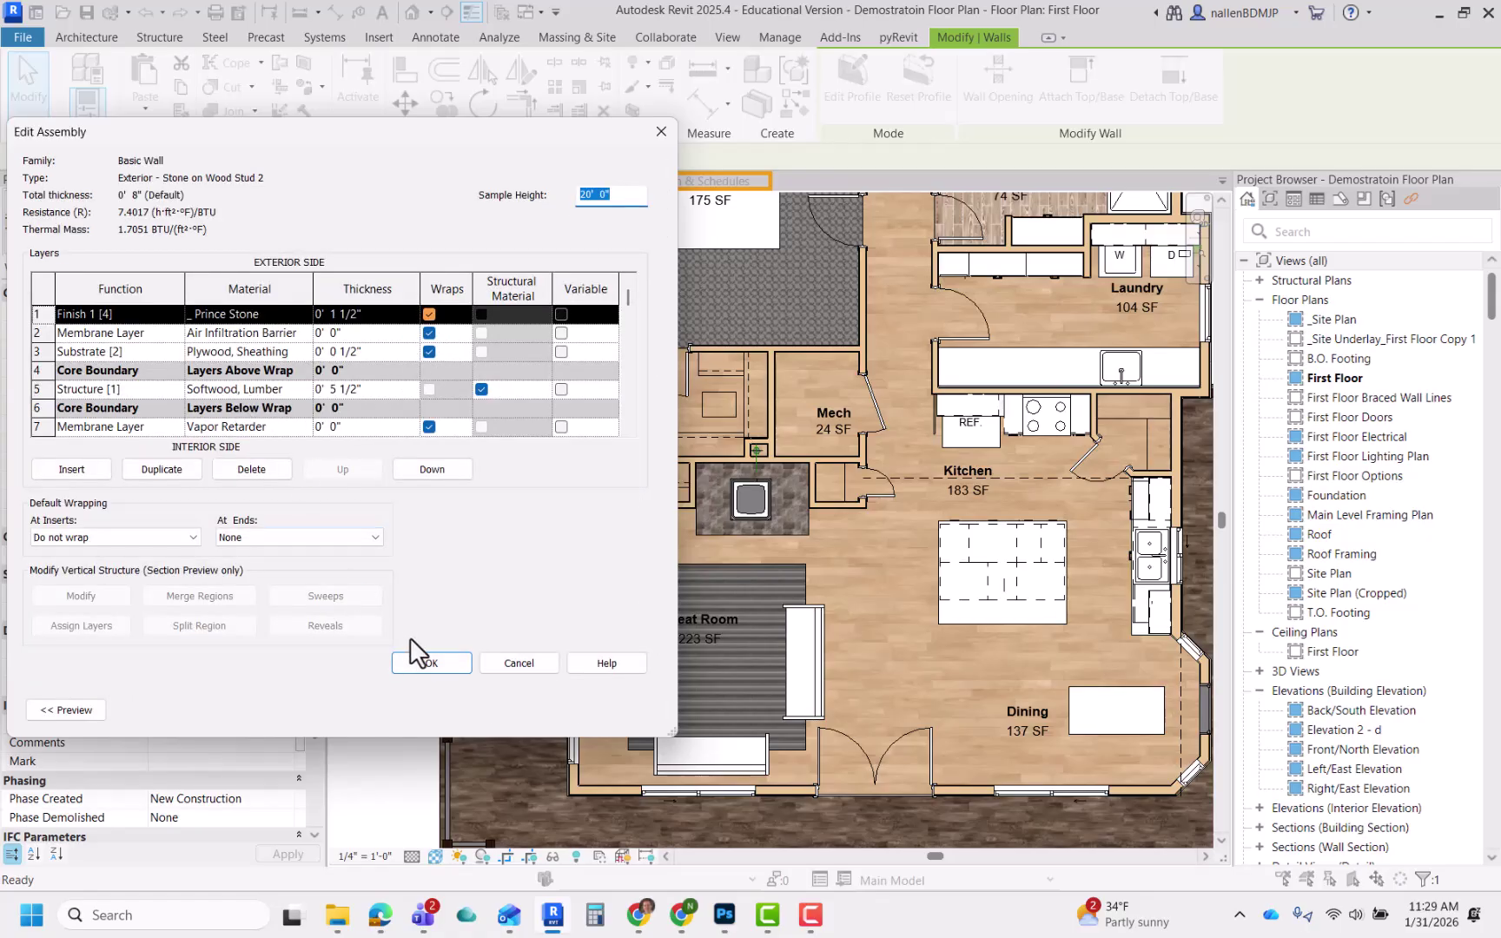
left_click(428, 663)
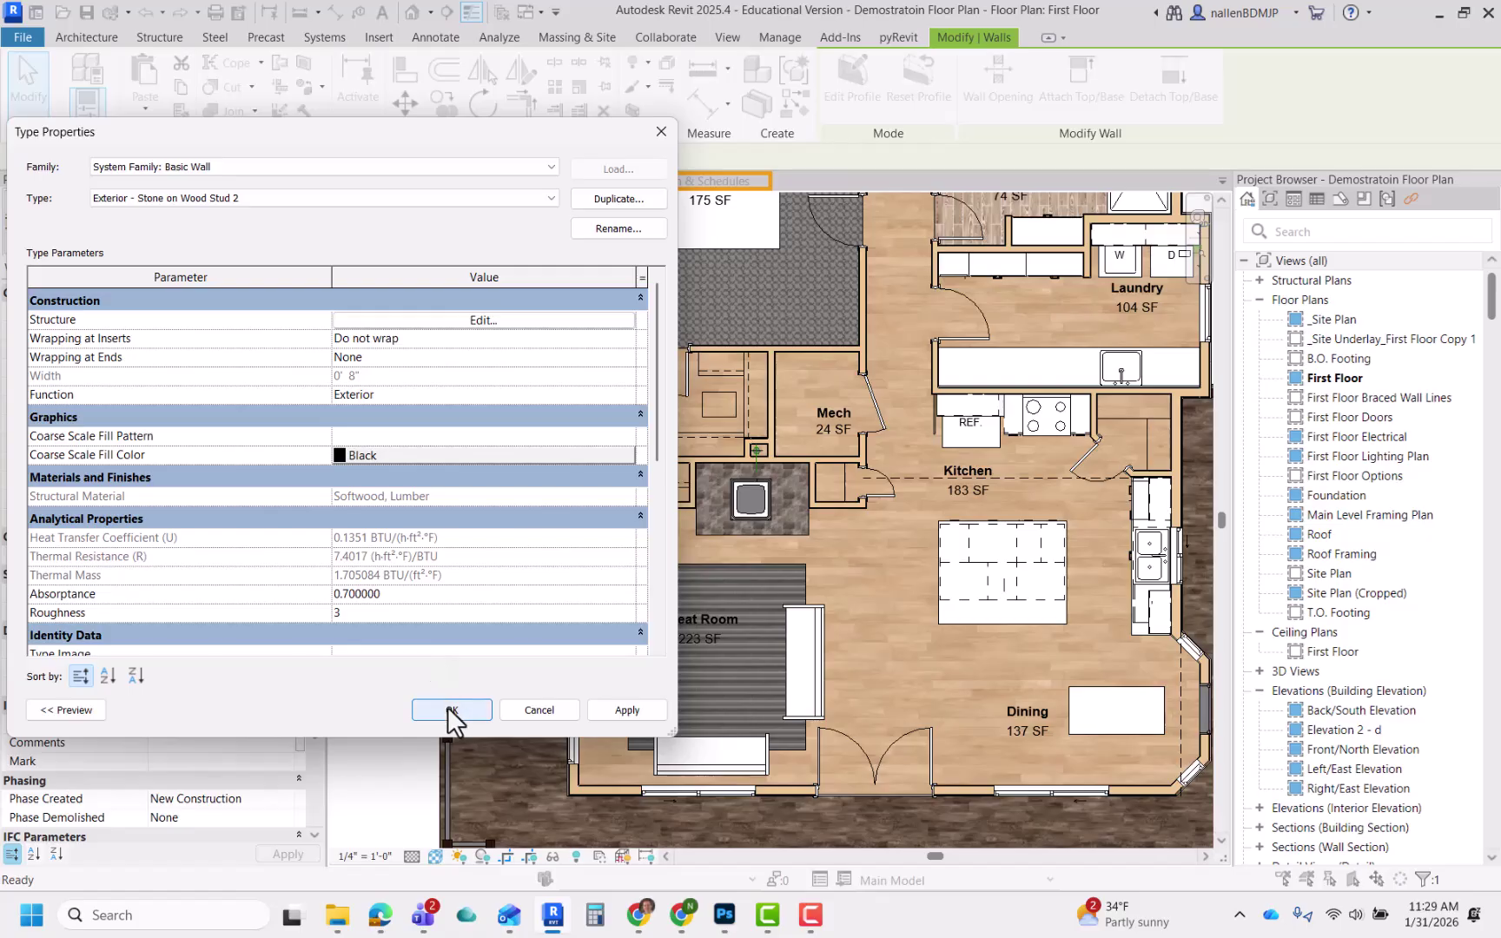
left_click(451, 713)
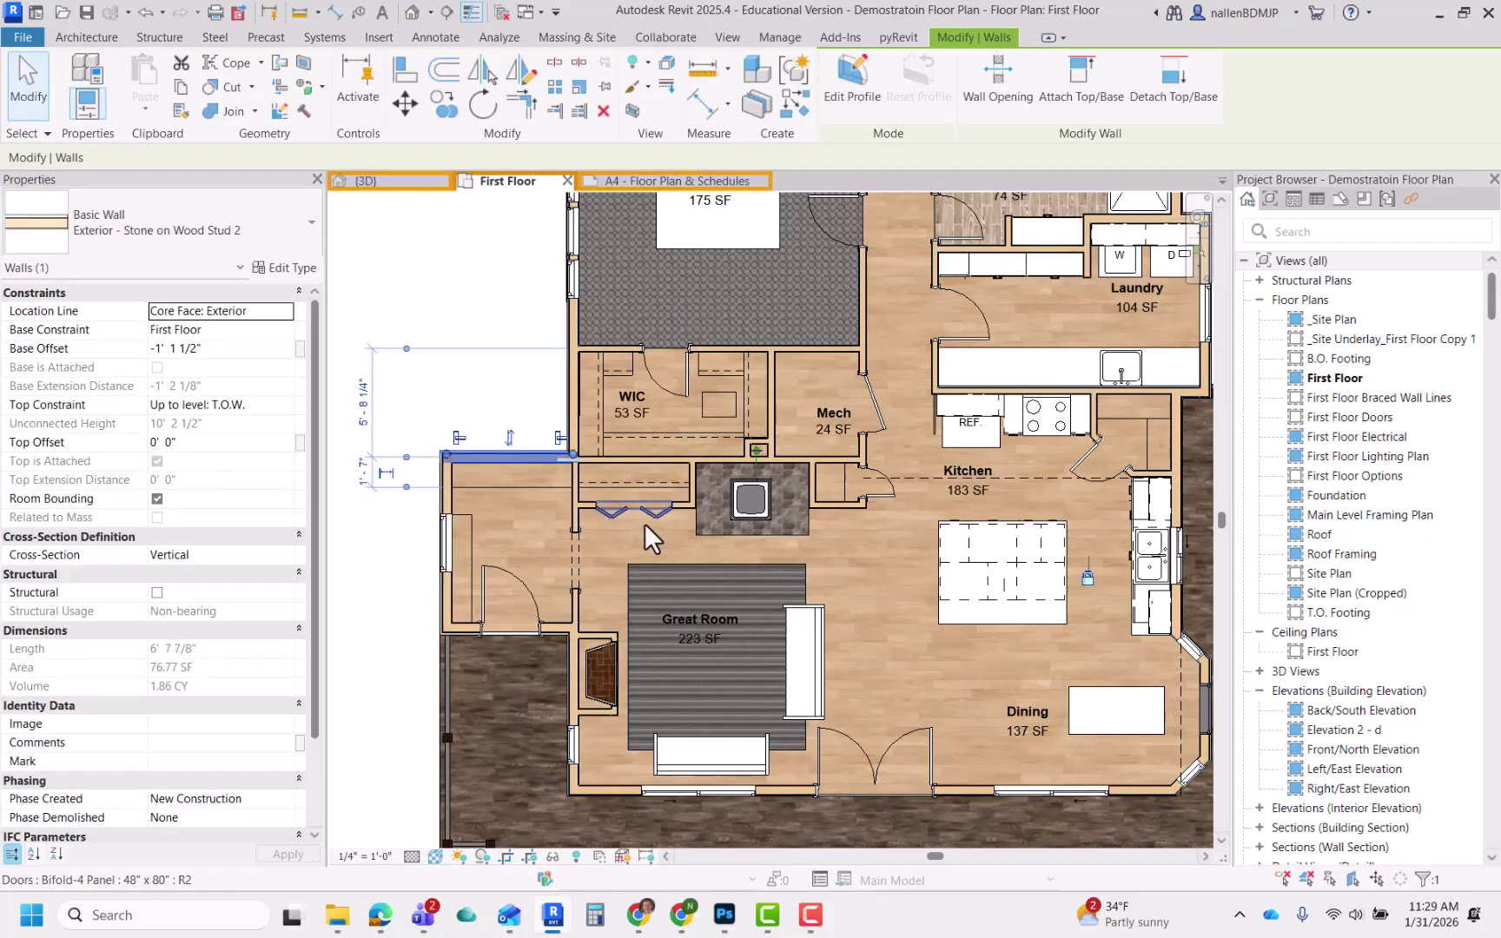
scroll(644, 523, "down", 2)
middle_click_drag(667, 541, 707, 517)
left_click(549, 320)
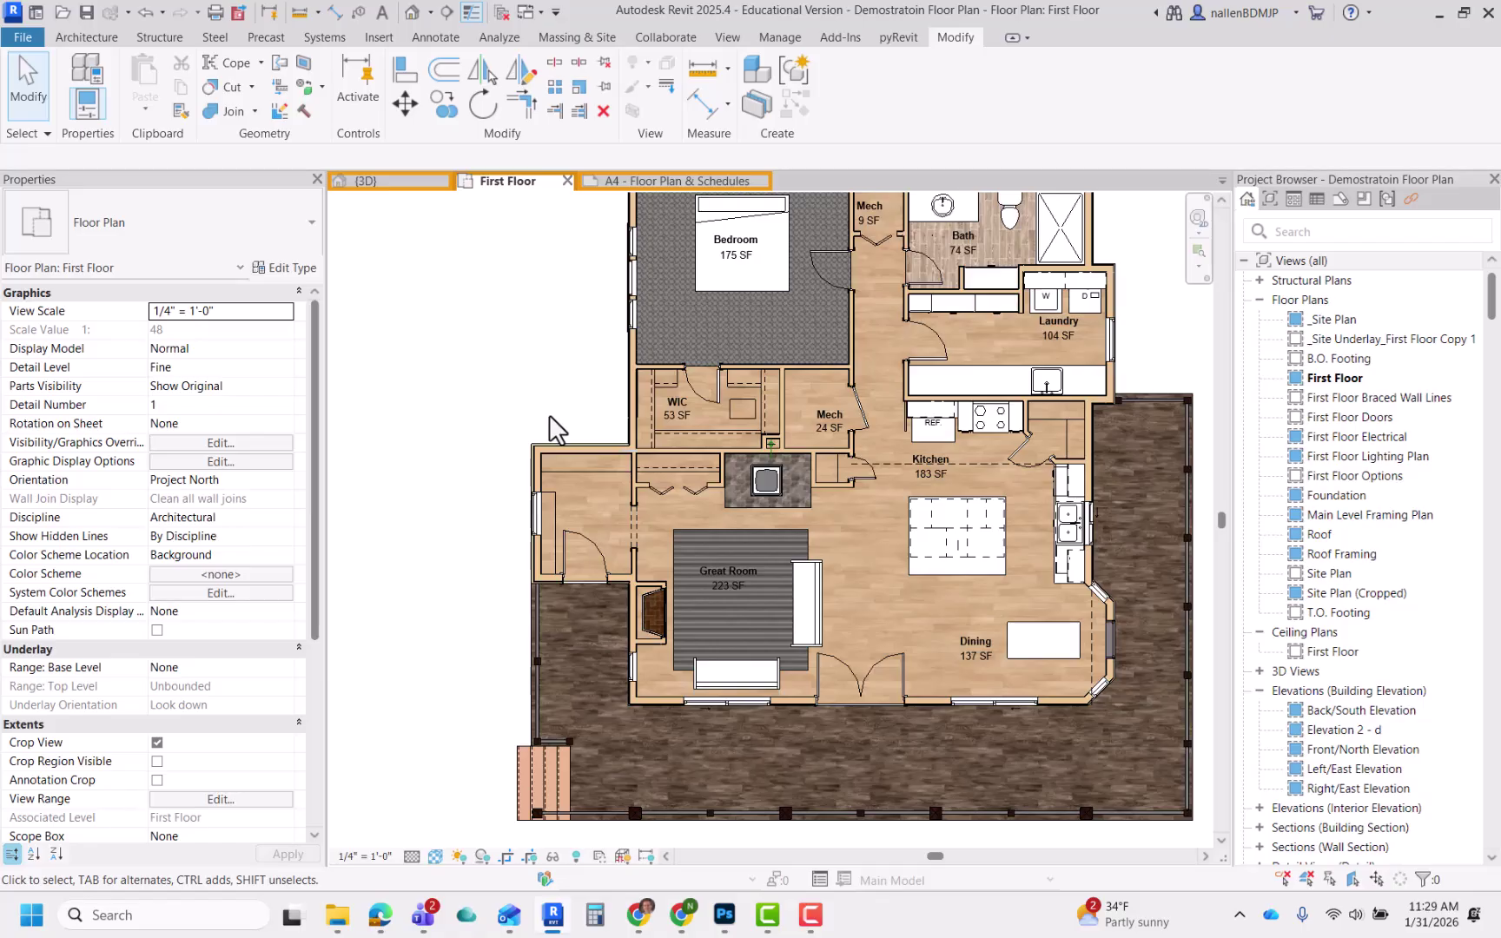
Set the First Floor view's detail level to Coarse and check the wall display near the WIC
middle_click_drag(586, 451, 559, 406)
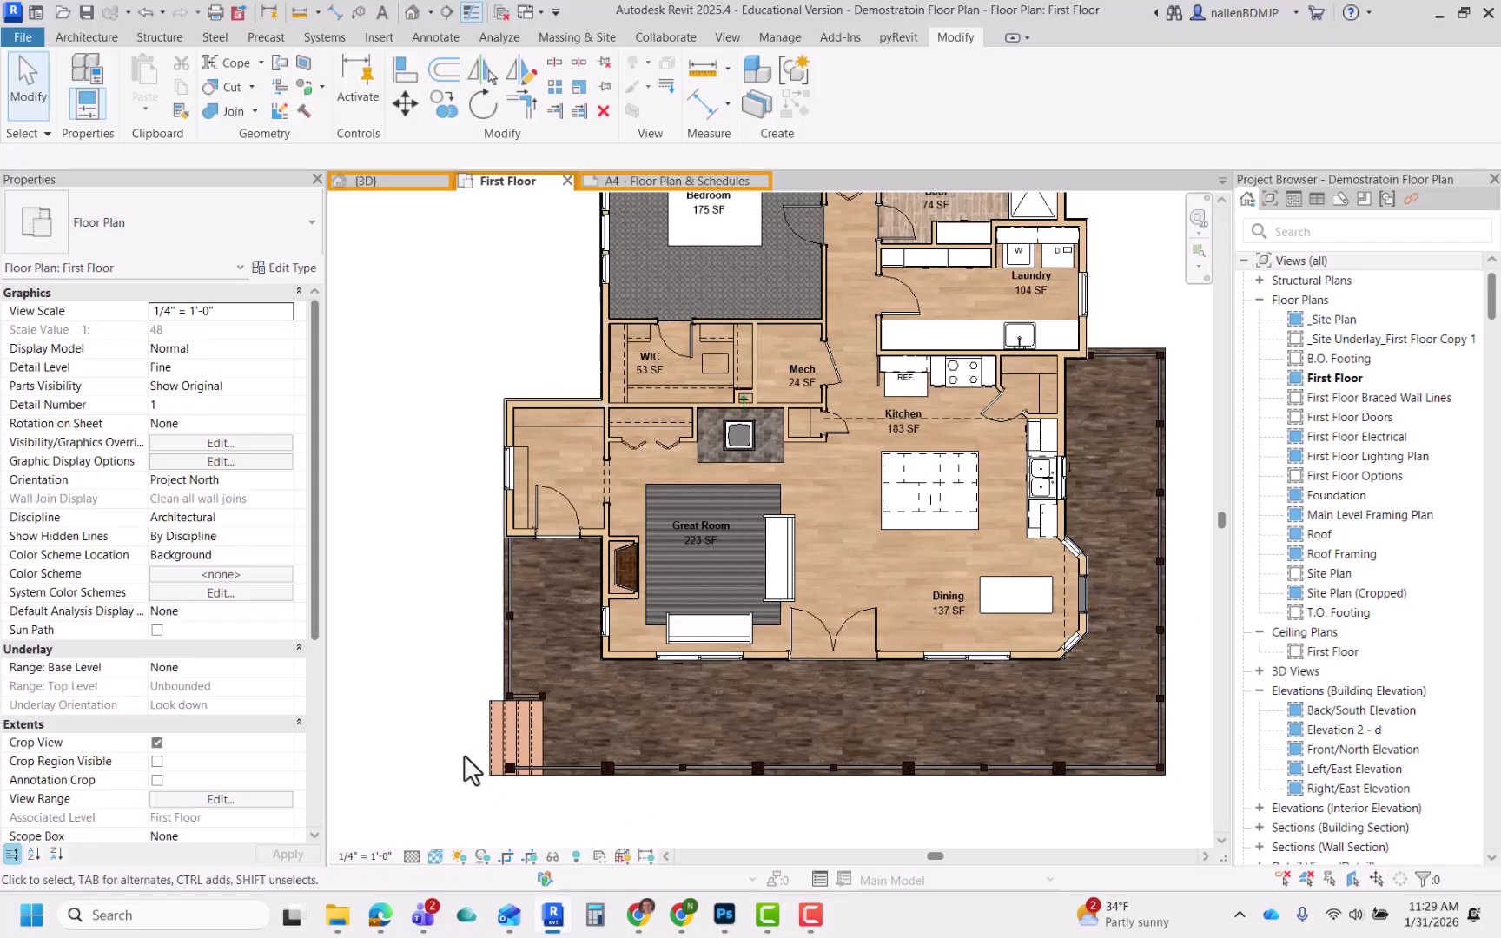
left_click(405, 857)
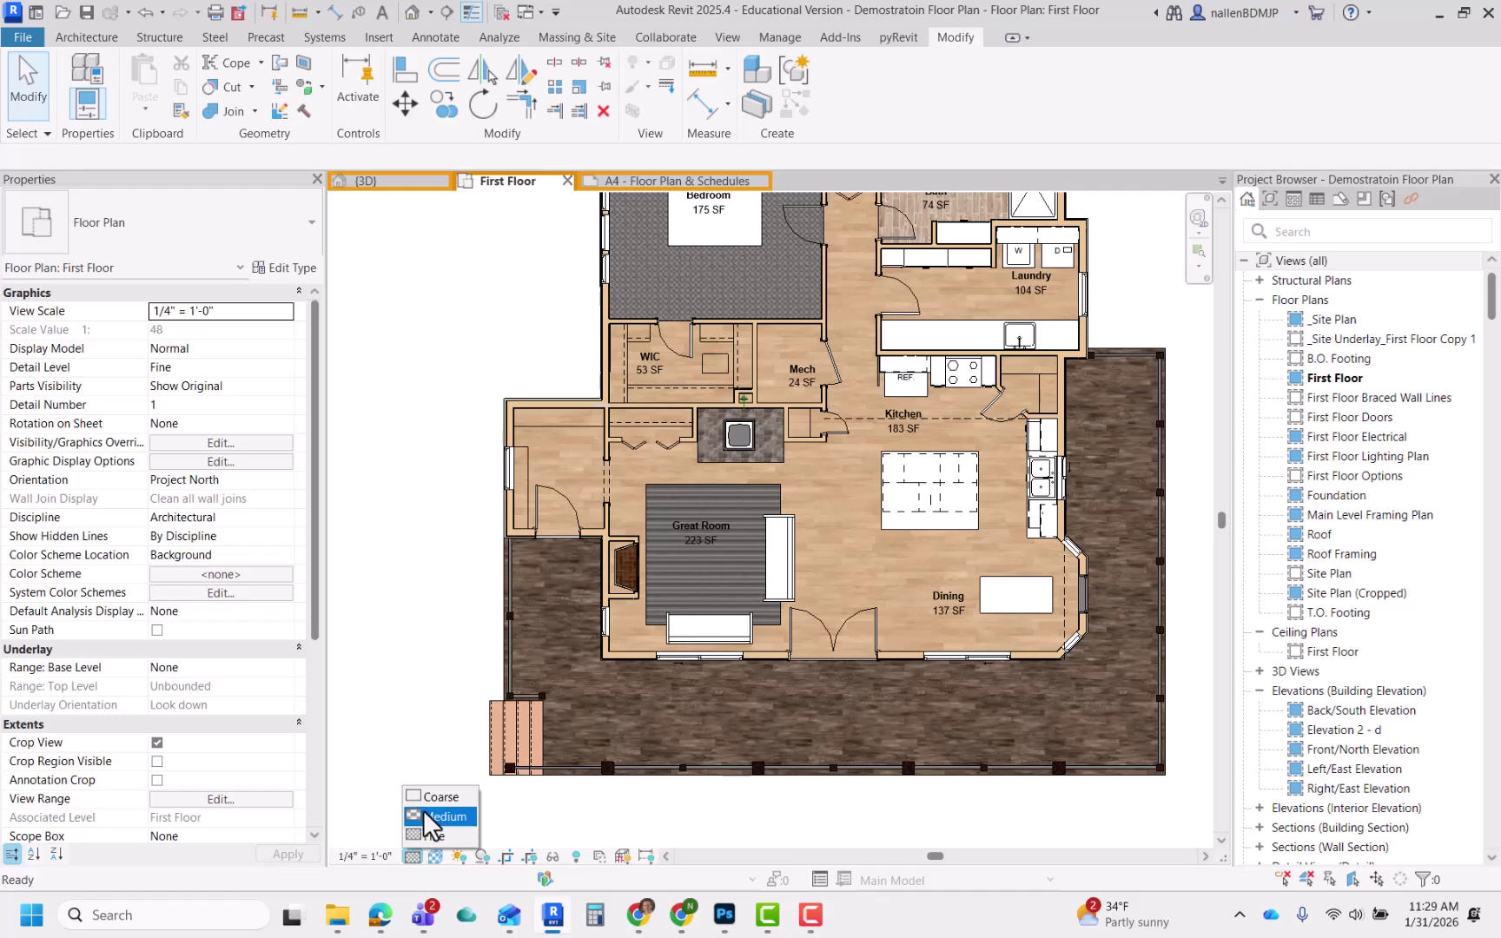
scroll(602, 395, "up", 6)
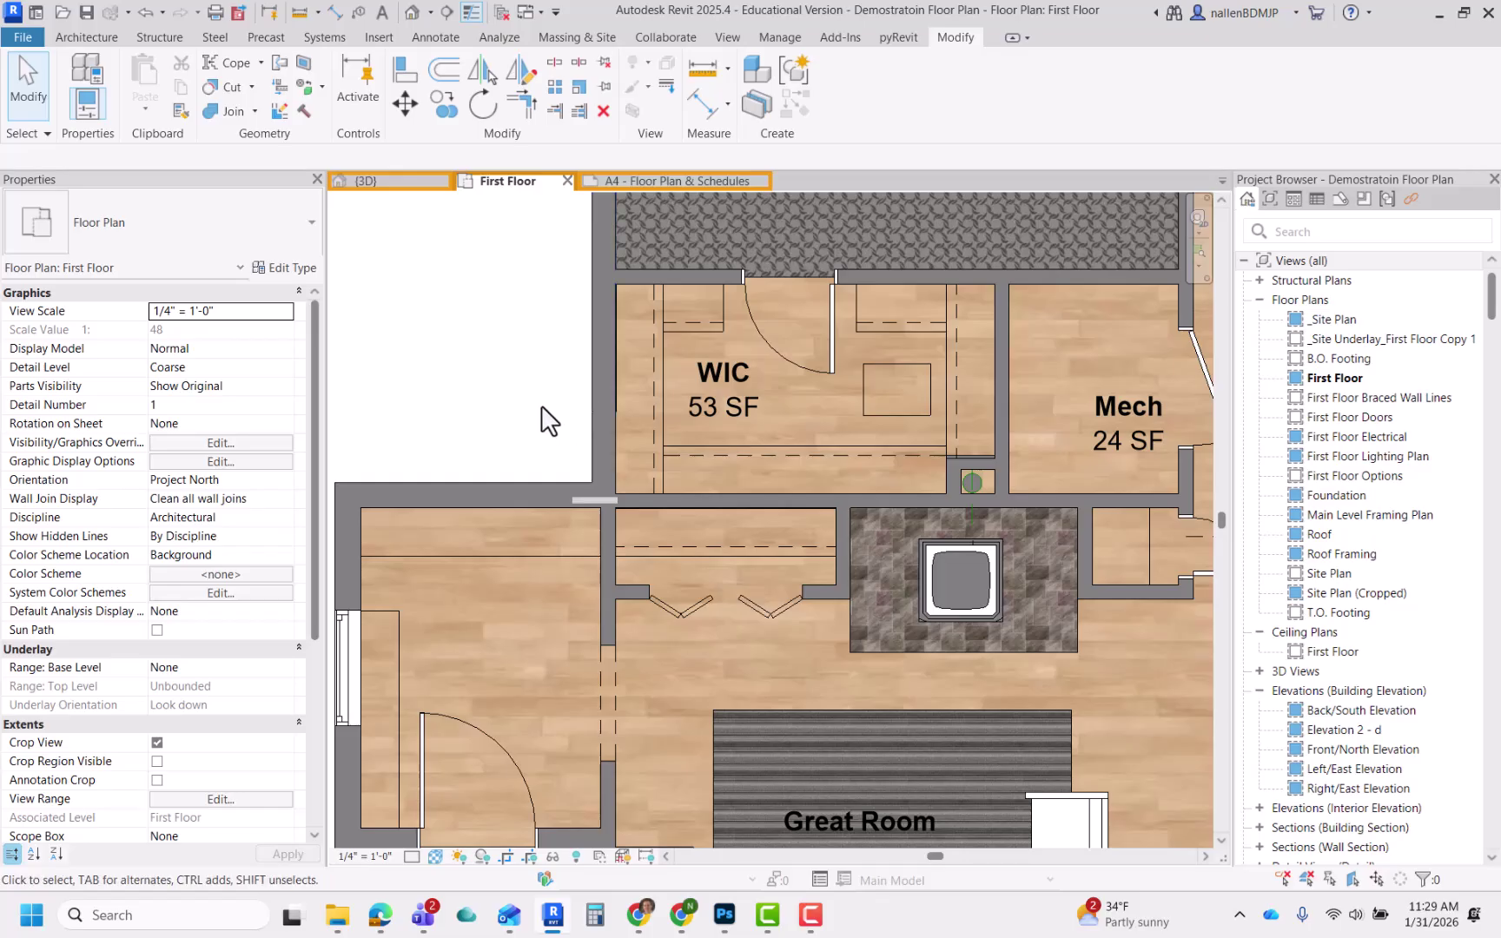
scroll(541, 405, "down", 2)
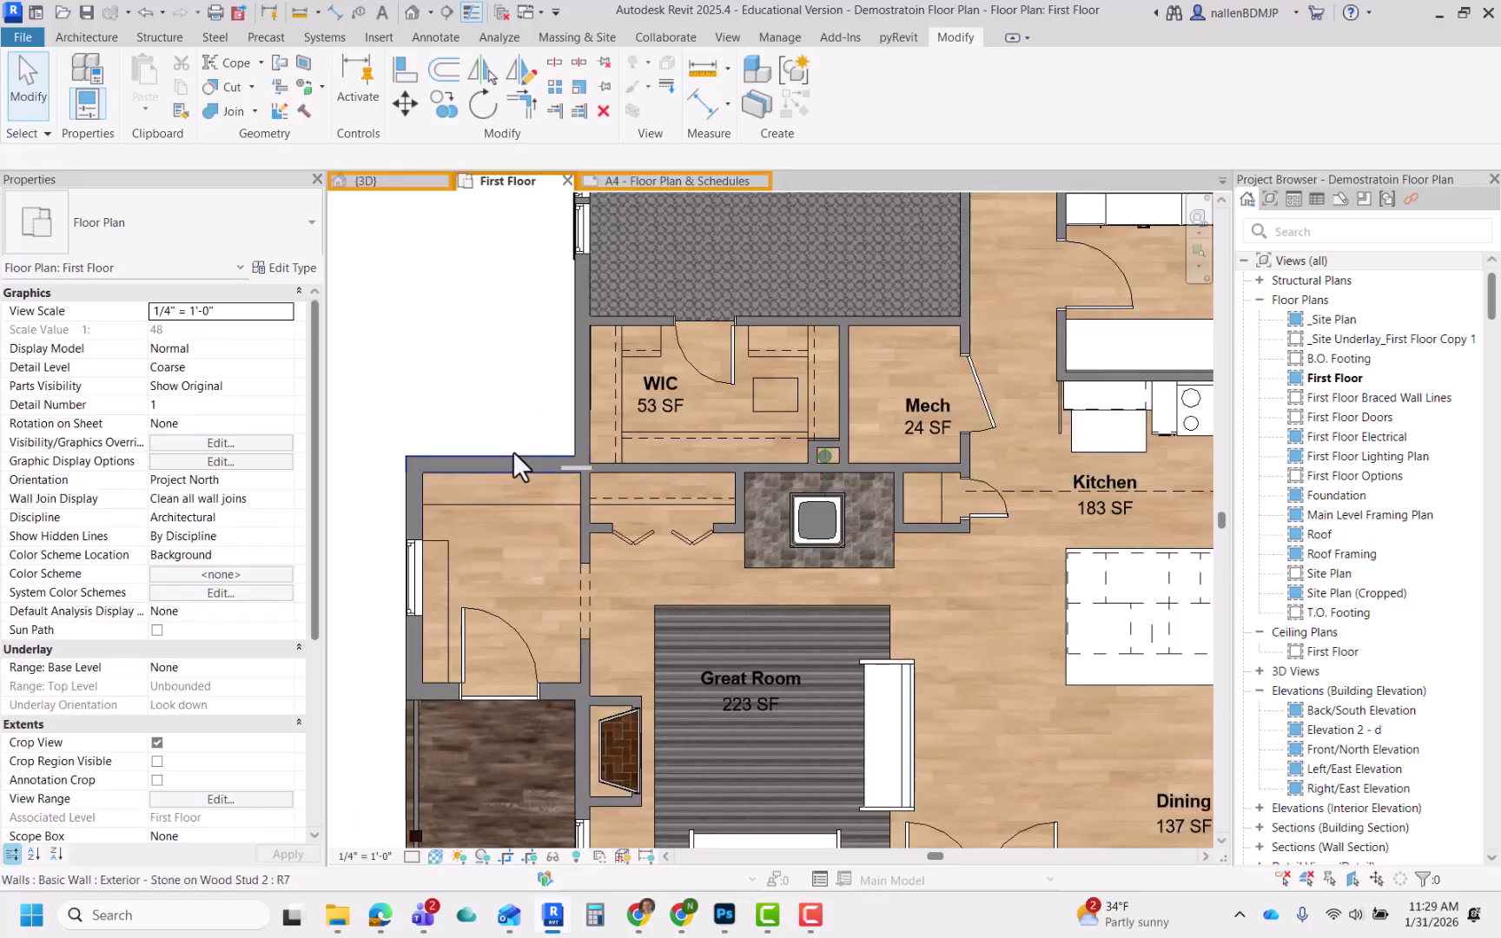
Set the coarse scale fill pattern of the Exterior - Stone on Wood Stud 2 wall type to <Solid fill>
middle_click_drag(519, 427, 529, 332)
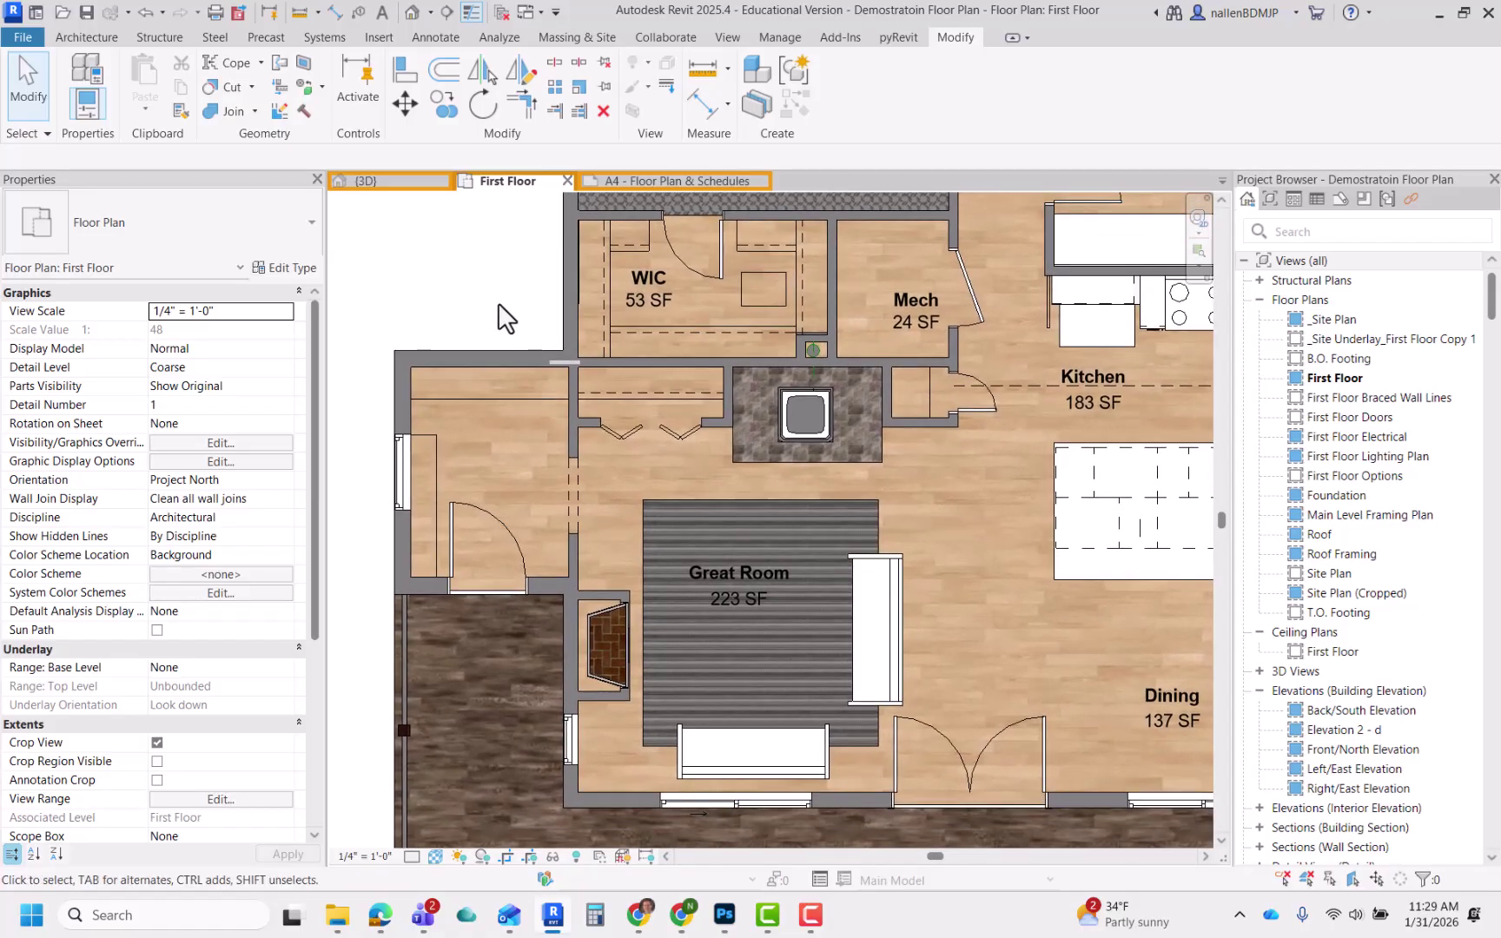
left_click(461, 352)
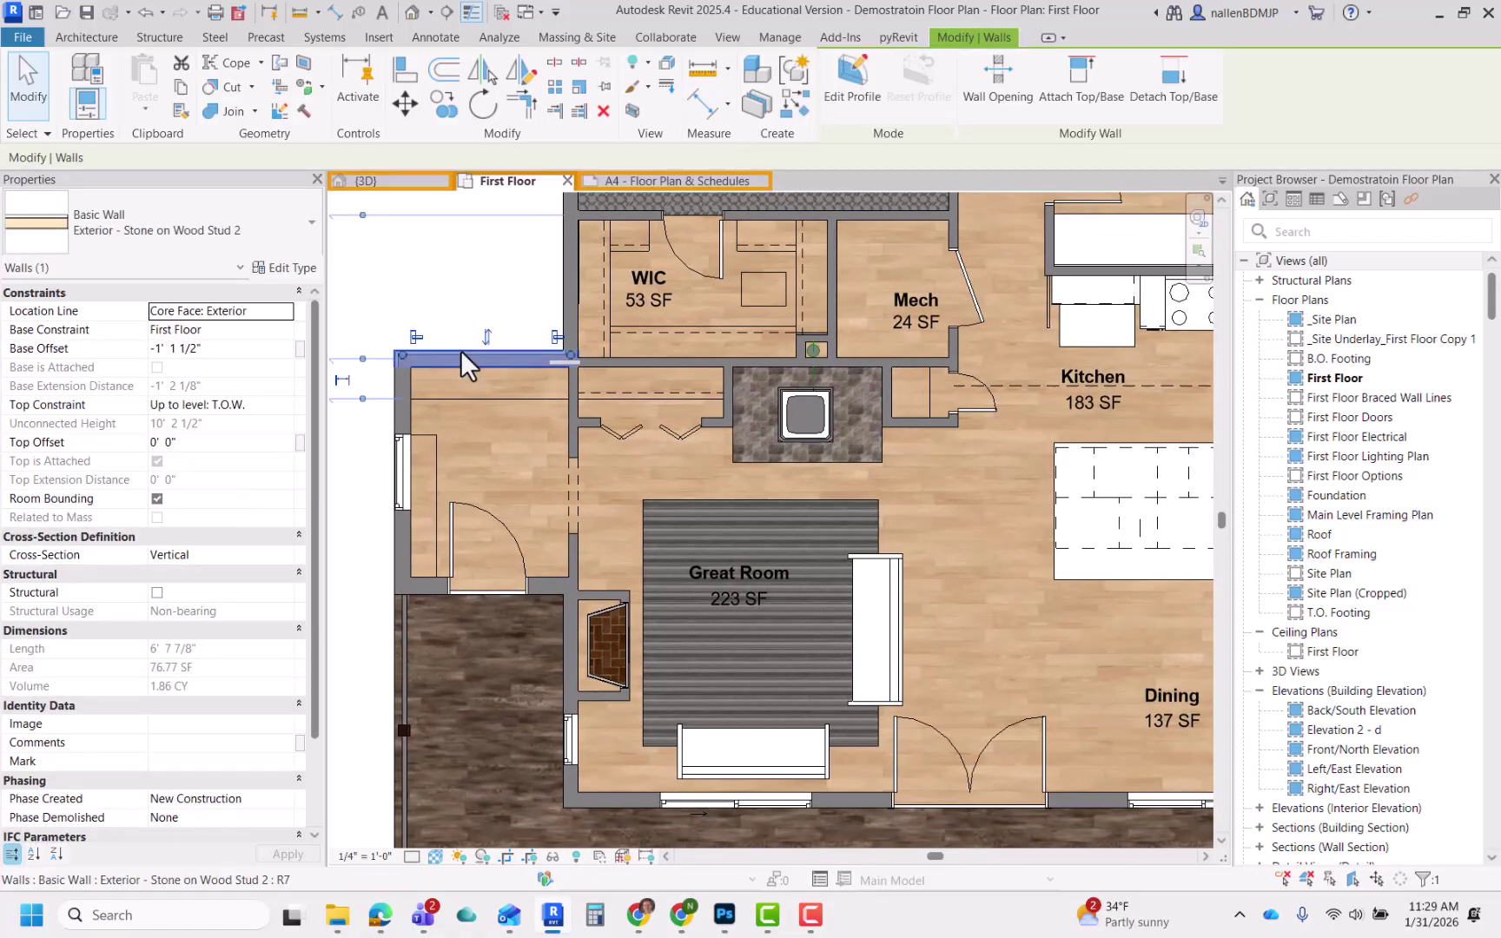
left_click(301, 271)
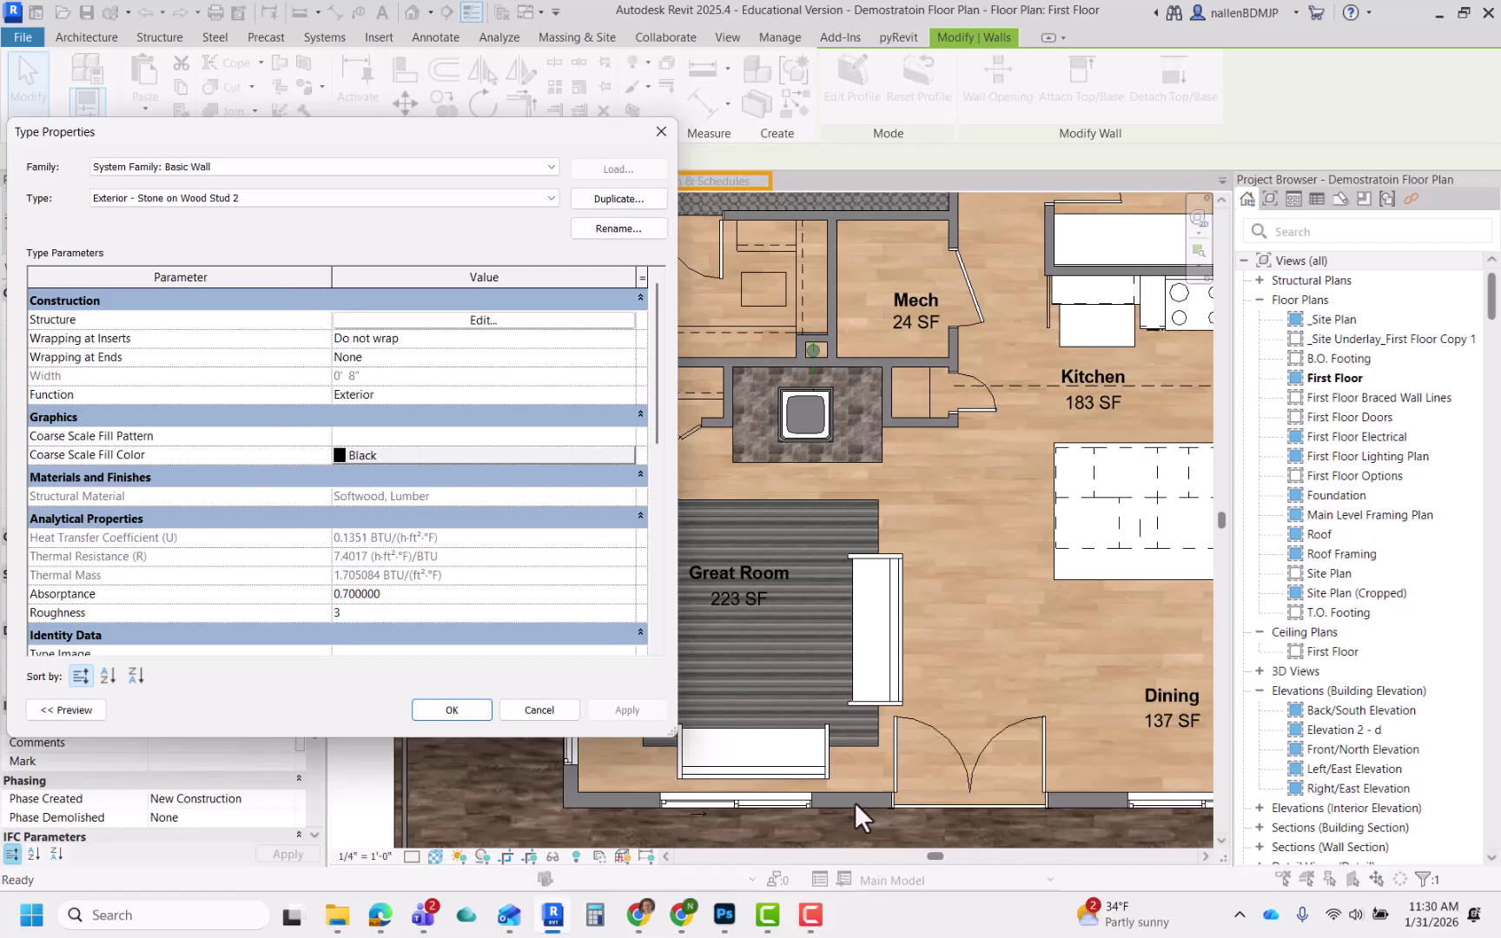
left_click(376, 435)
left_click(628, 435)
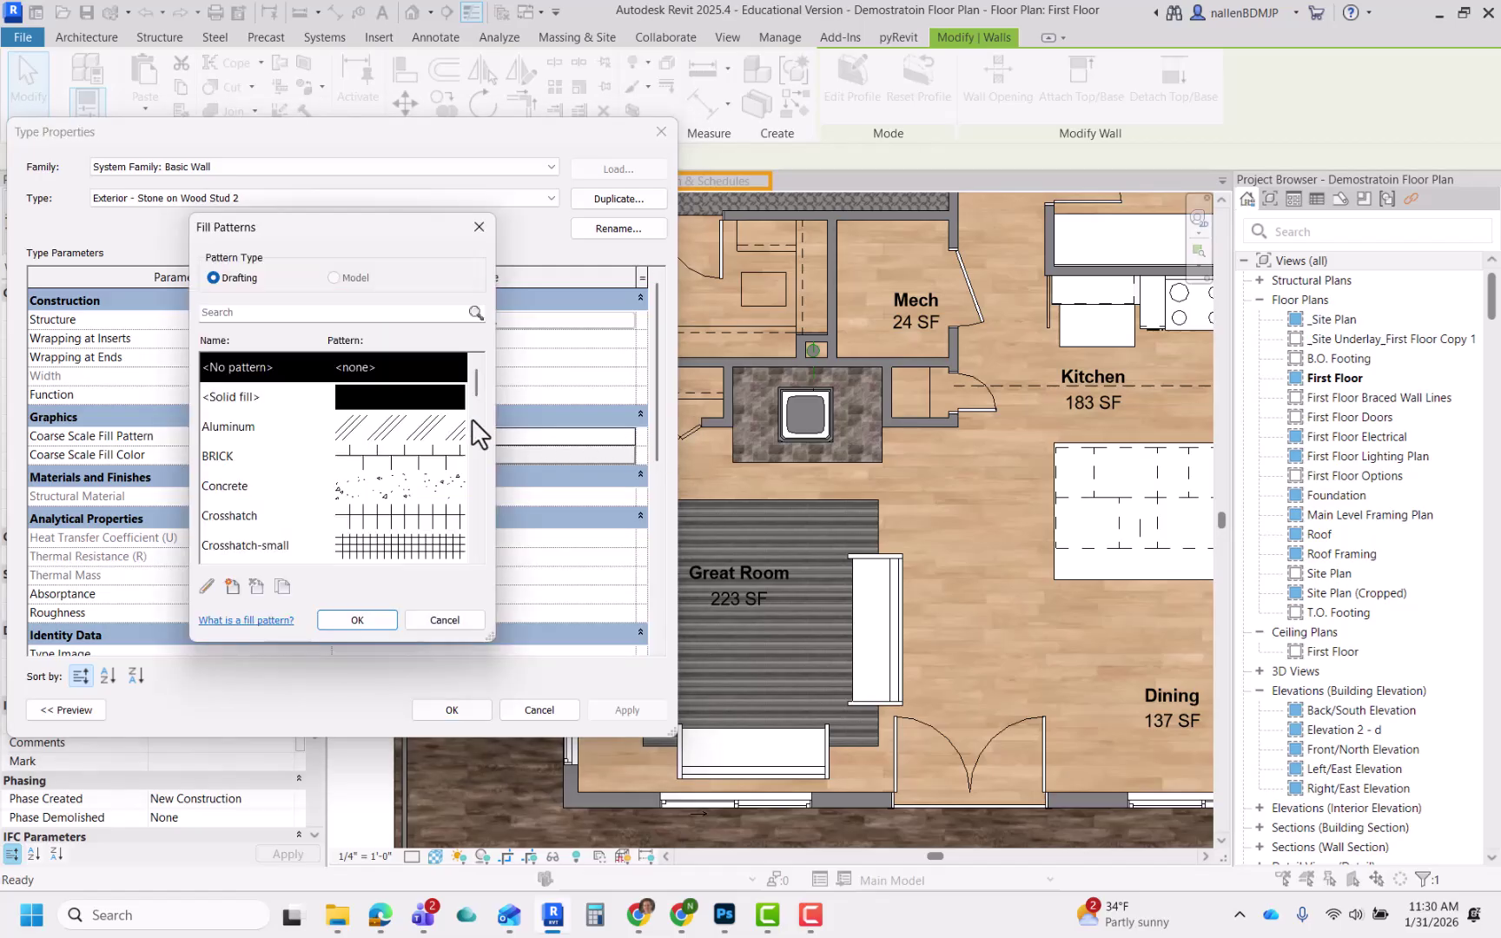
left_click(371, 399)
left_click(356, 620)
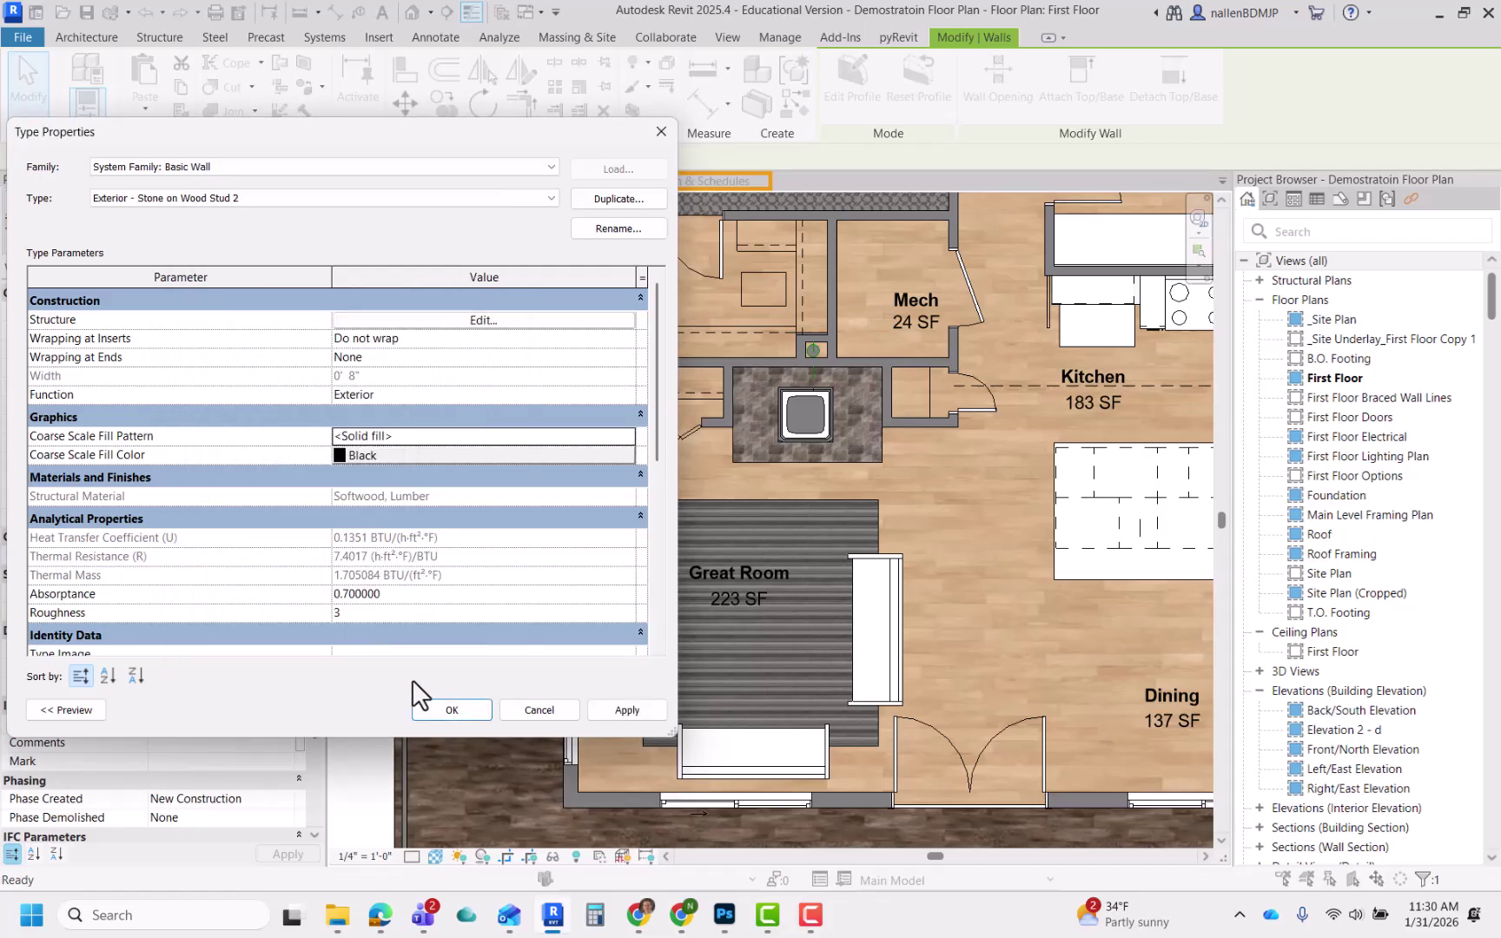
left_click(456, 708)
scroll(465, 436, "down", 4)
left_click(397, 337)
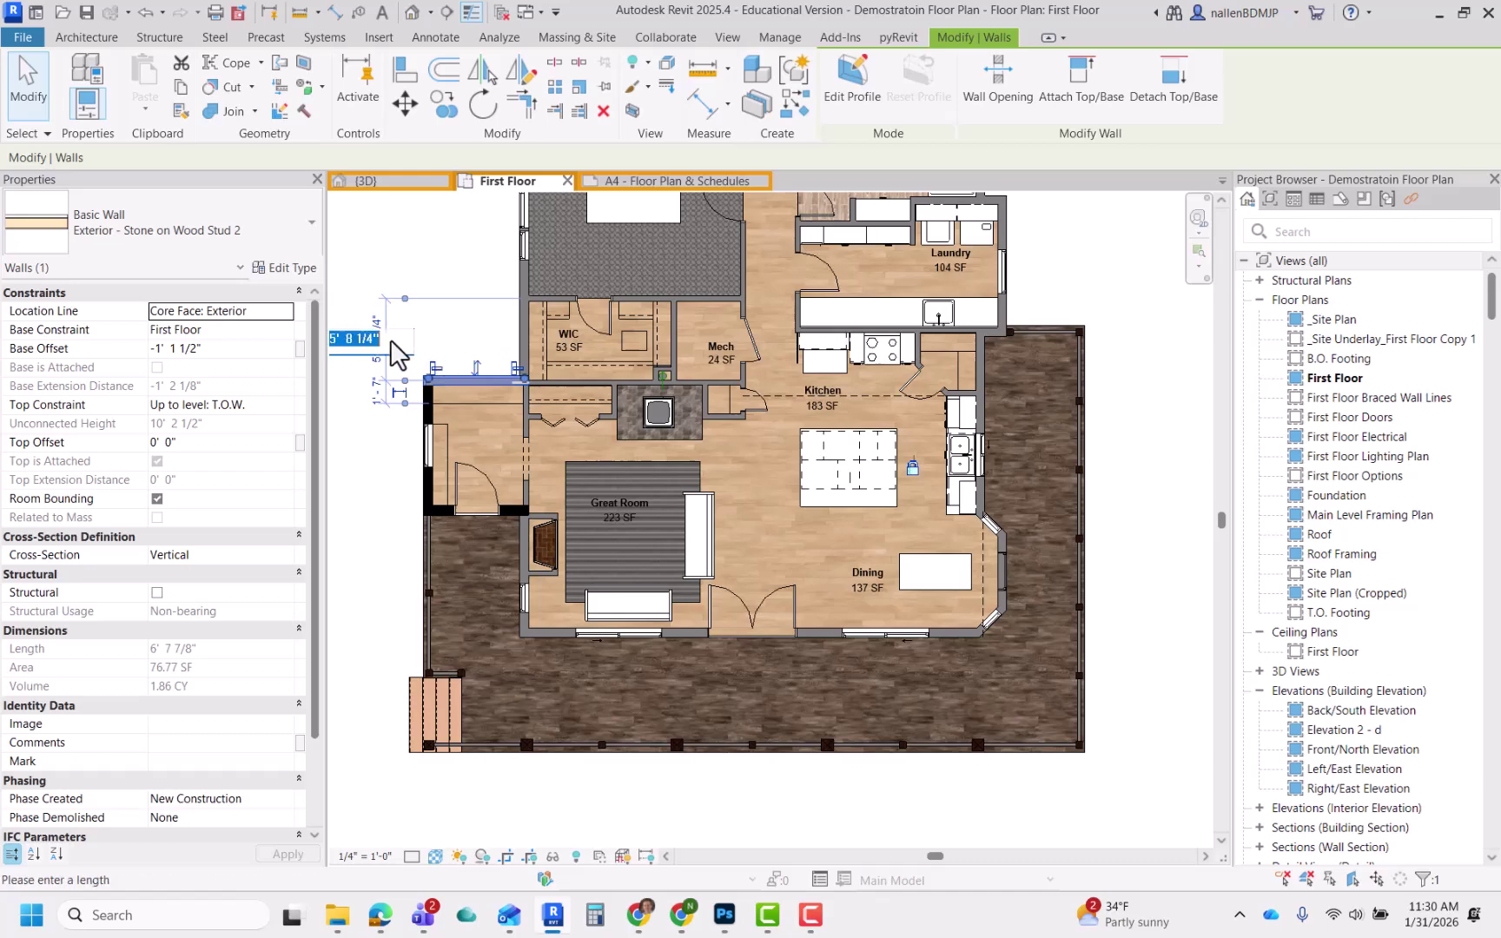
left_click(446, 268)
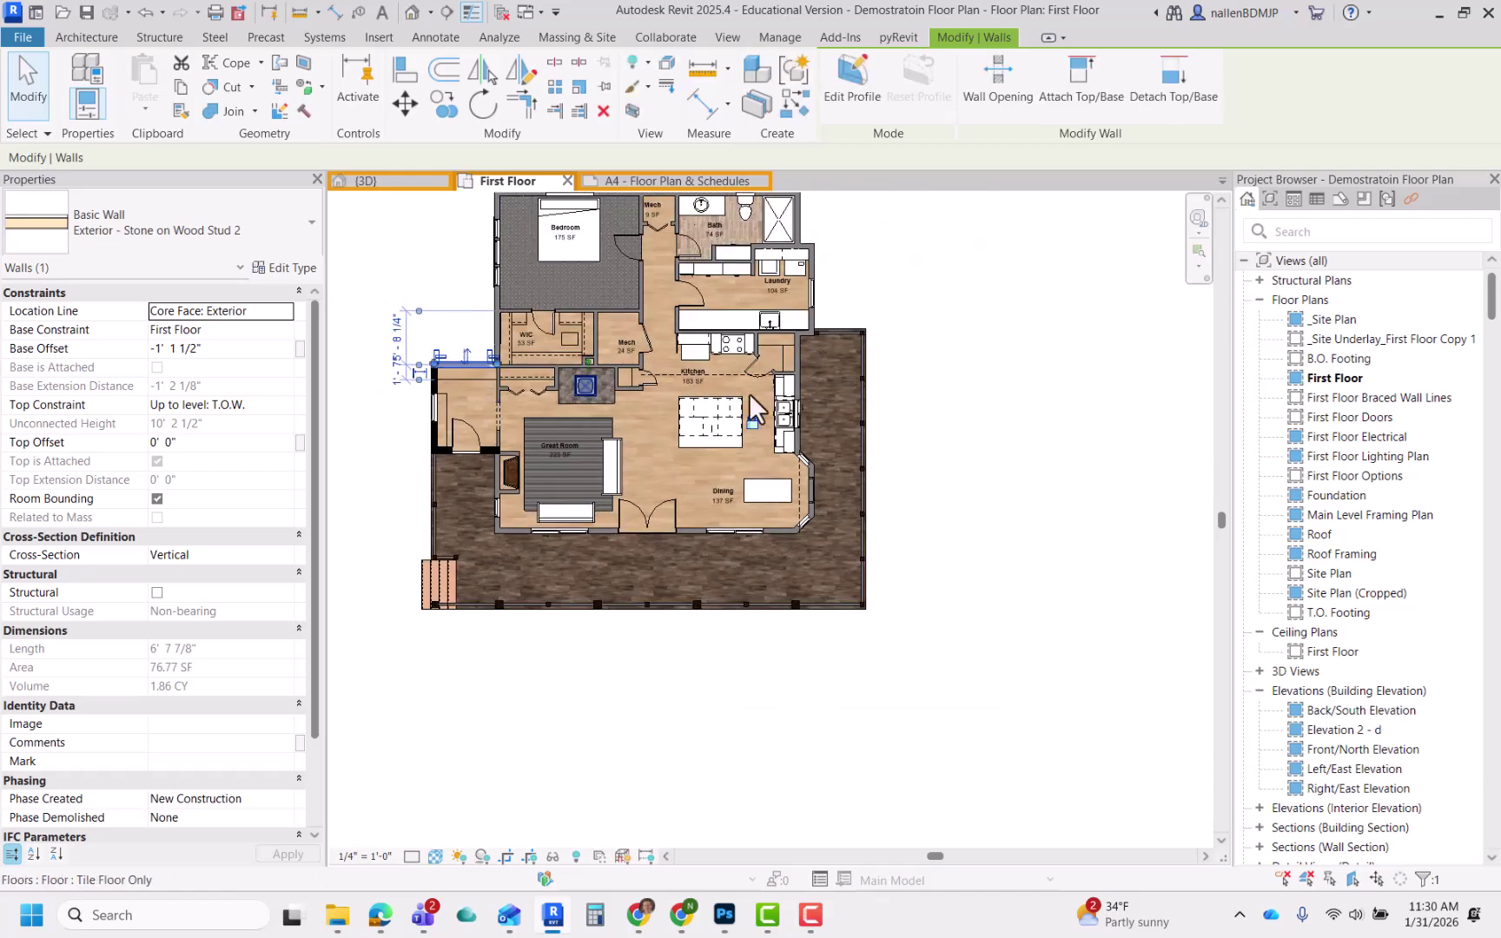
left_click(1050, 354)
Set the coarse scale fill pattern of the Exterior - Siding_Horizontal on Wood Stud wall type to <Solid fill>
scroll(765, 287, "up", 4)
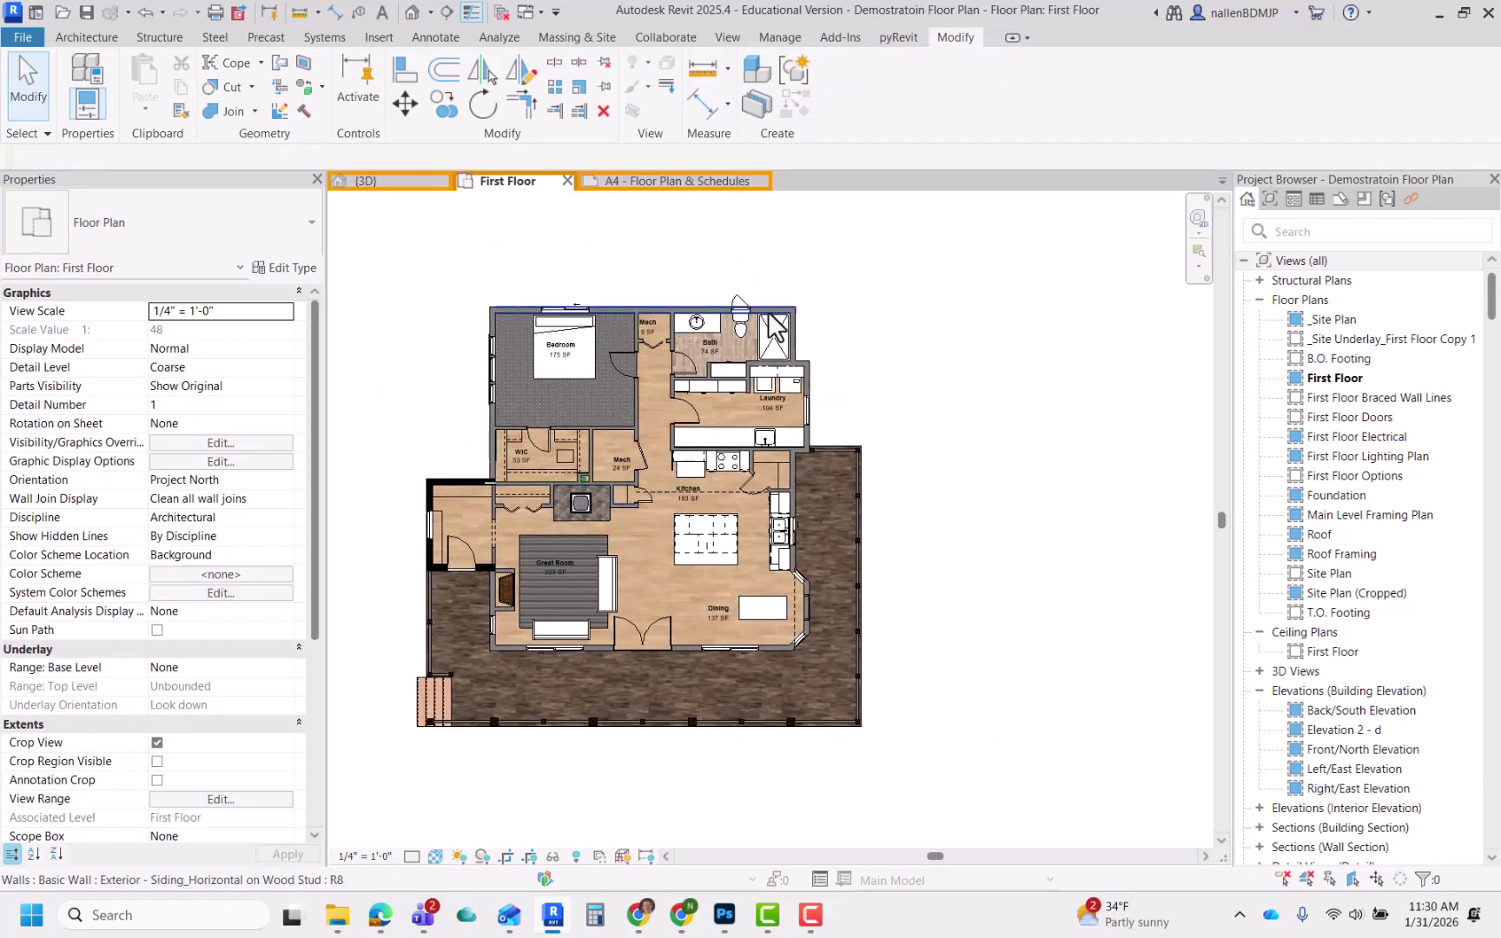
left_click(754, 309)
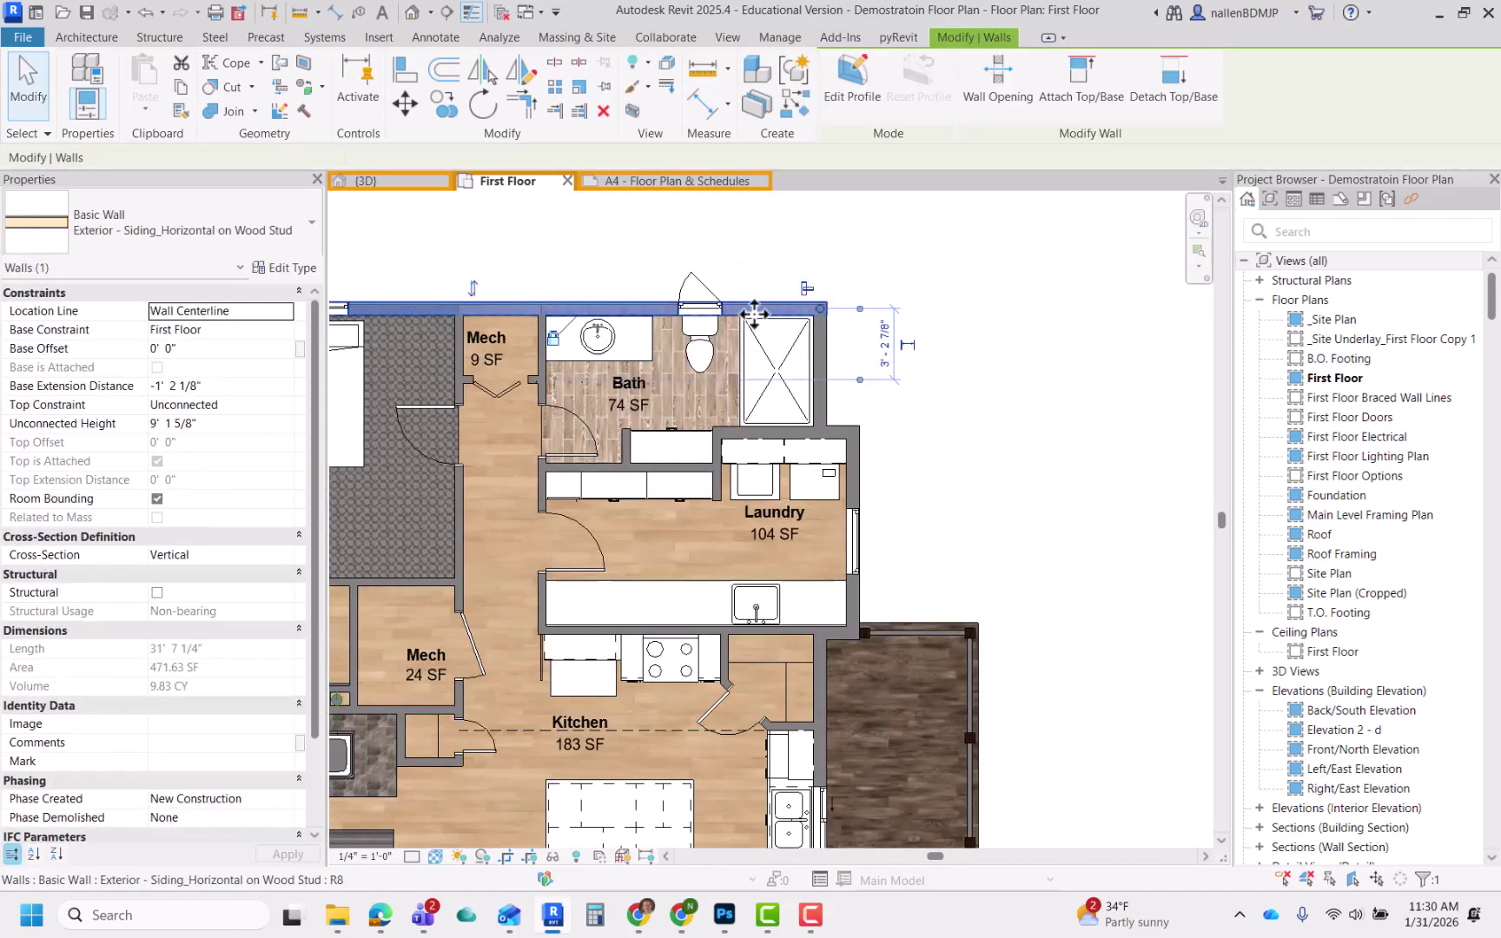
left_click(298, 266)
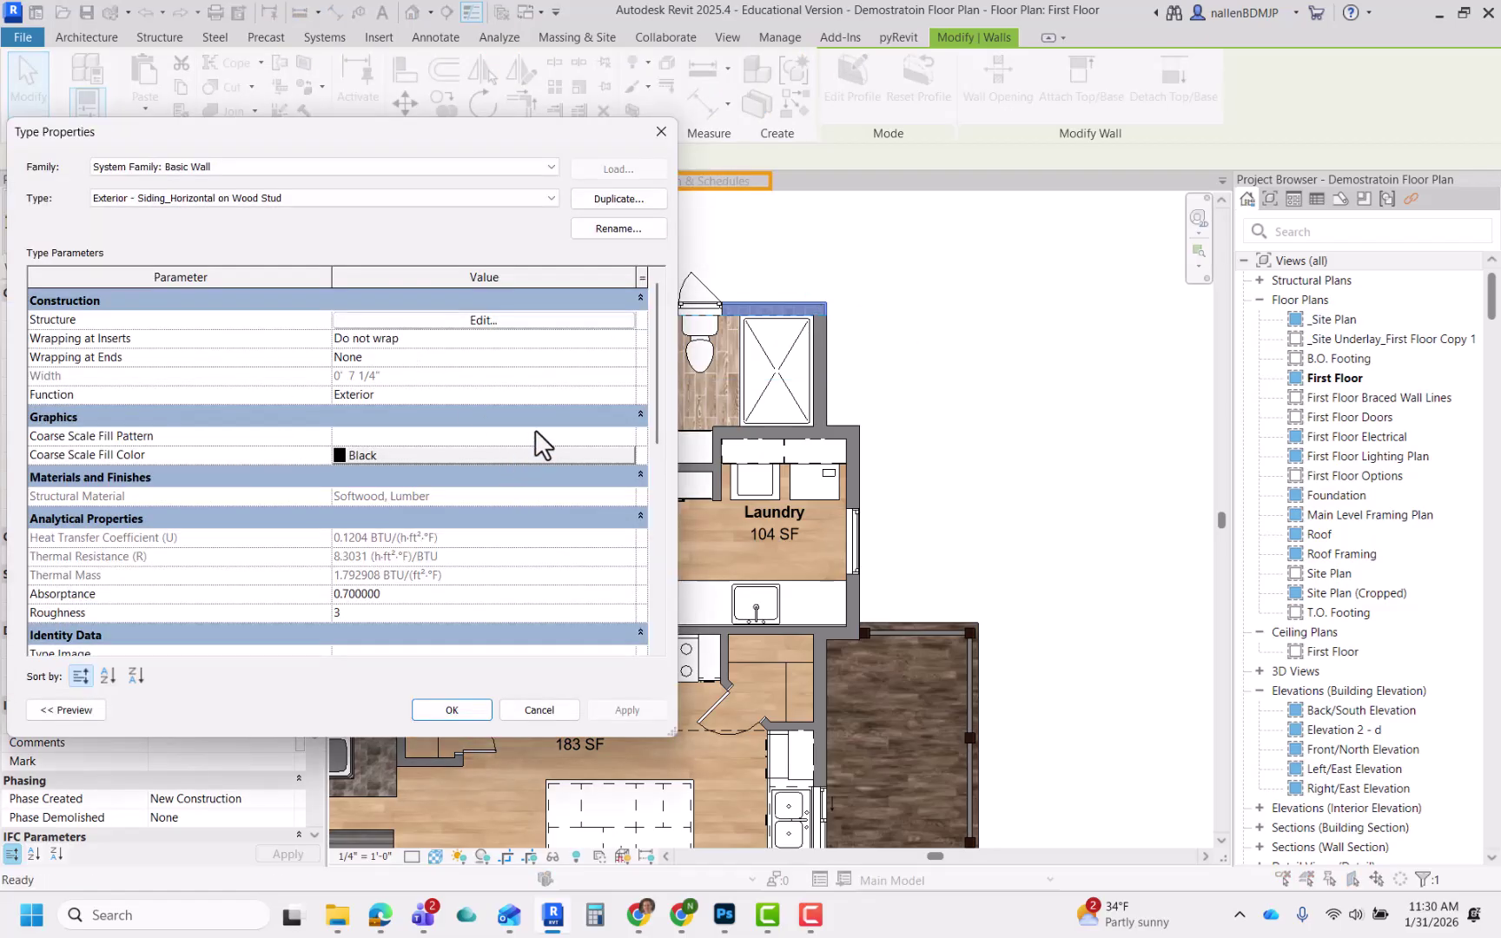
left_click(597, 435)
left_click(623, 436)
left_click(338, 400)
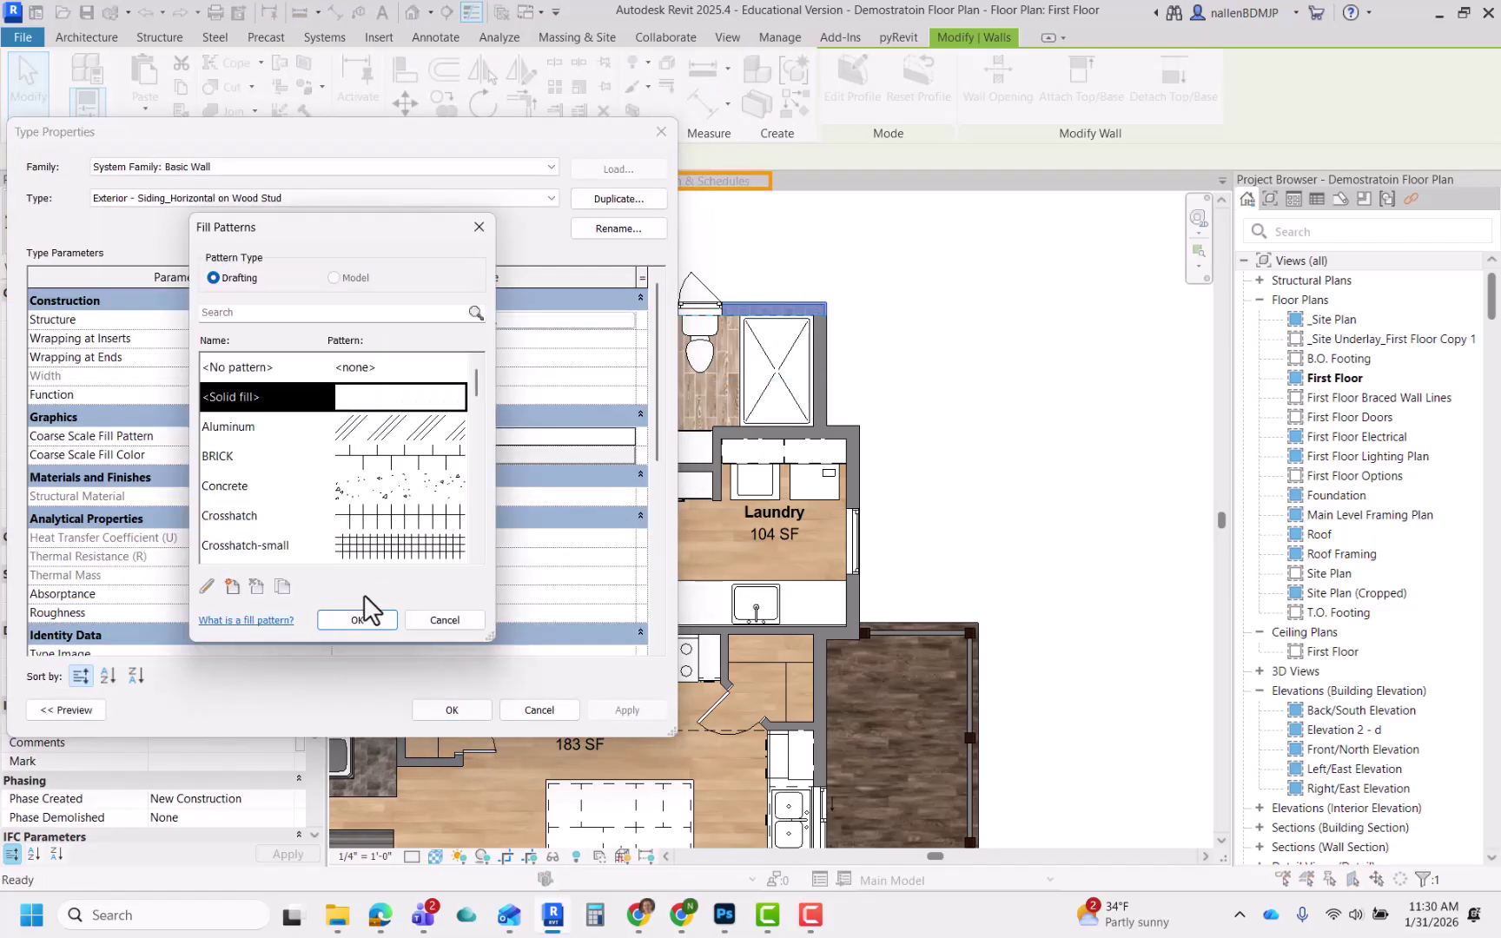
left_click(357, 619)
left_click(451, 710)
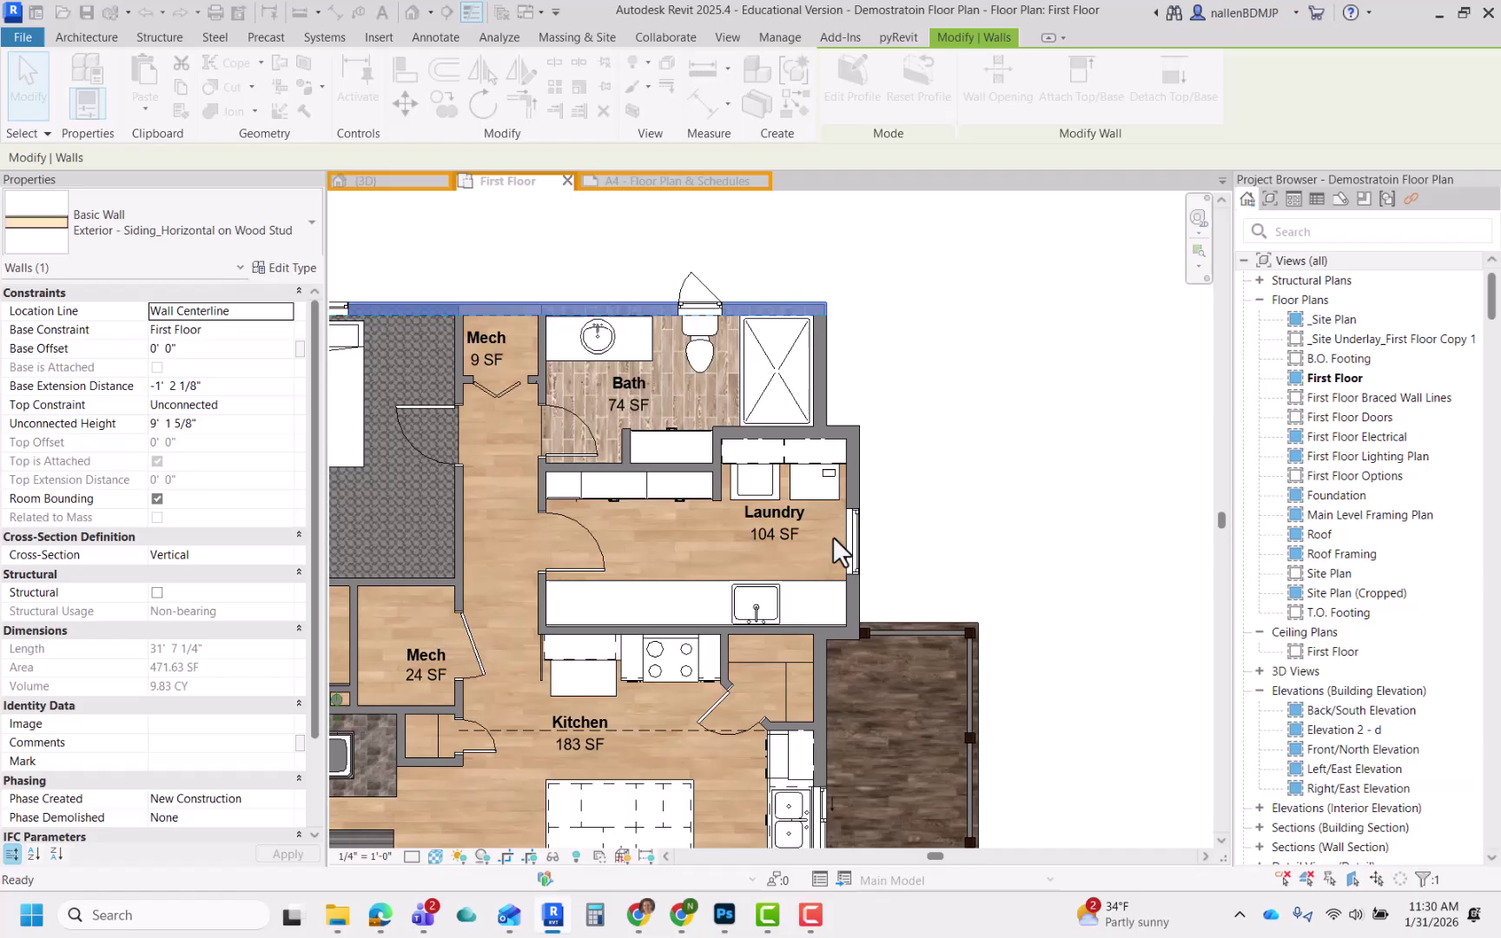
left_click(970, 466)
Set the coarse scale fill pattern of the Interior - 4 1/2" Partition wall type, used between Laundry and Kitchen, to <Solid fill>
middle_click_drag(979, 547, 998, 431)
scroll(620, 527, "up", 2)
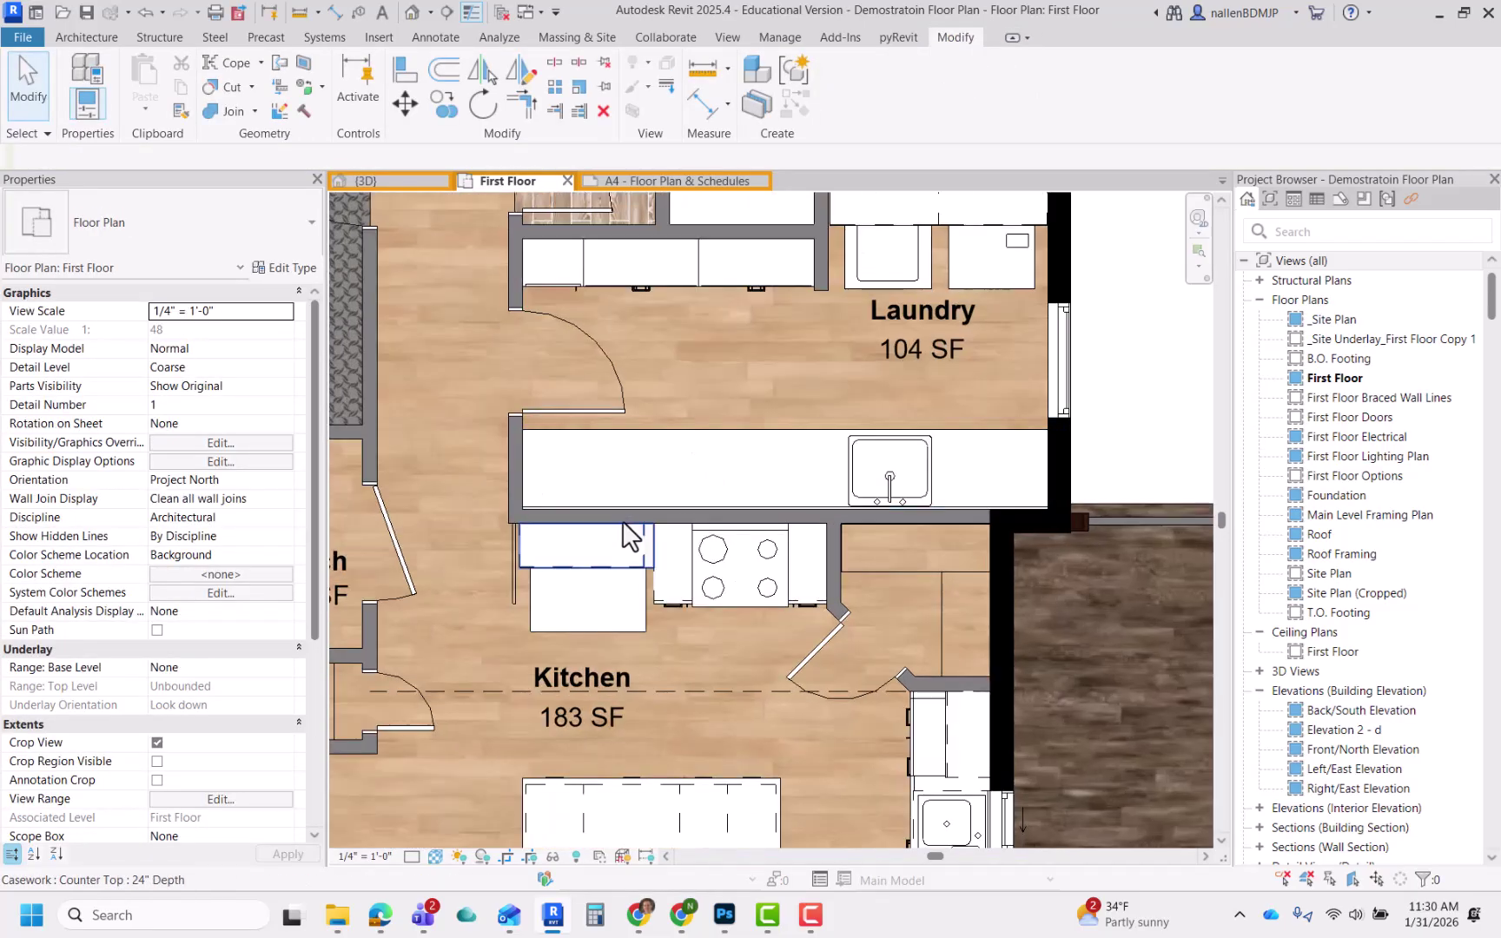
scroll(629, 517, "up", 3)
left_click(629, 521)
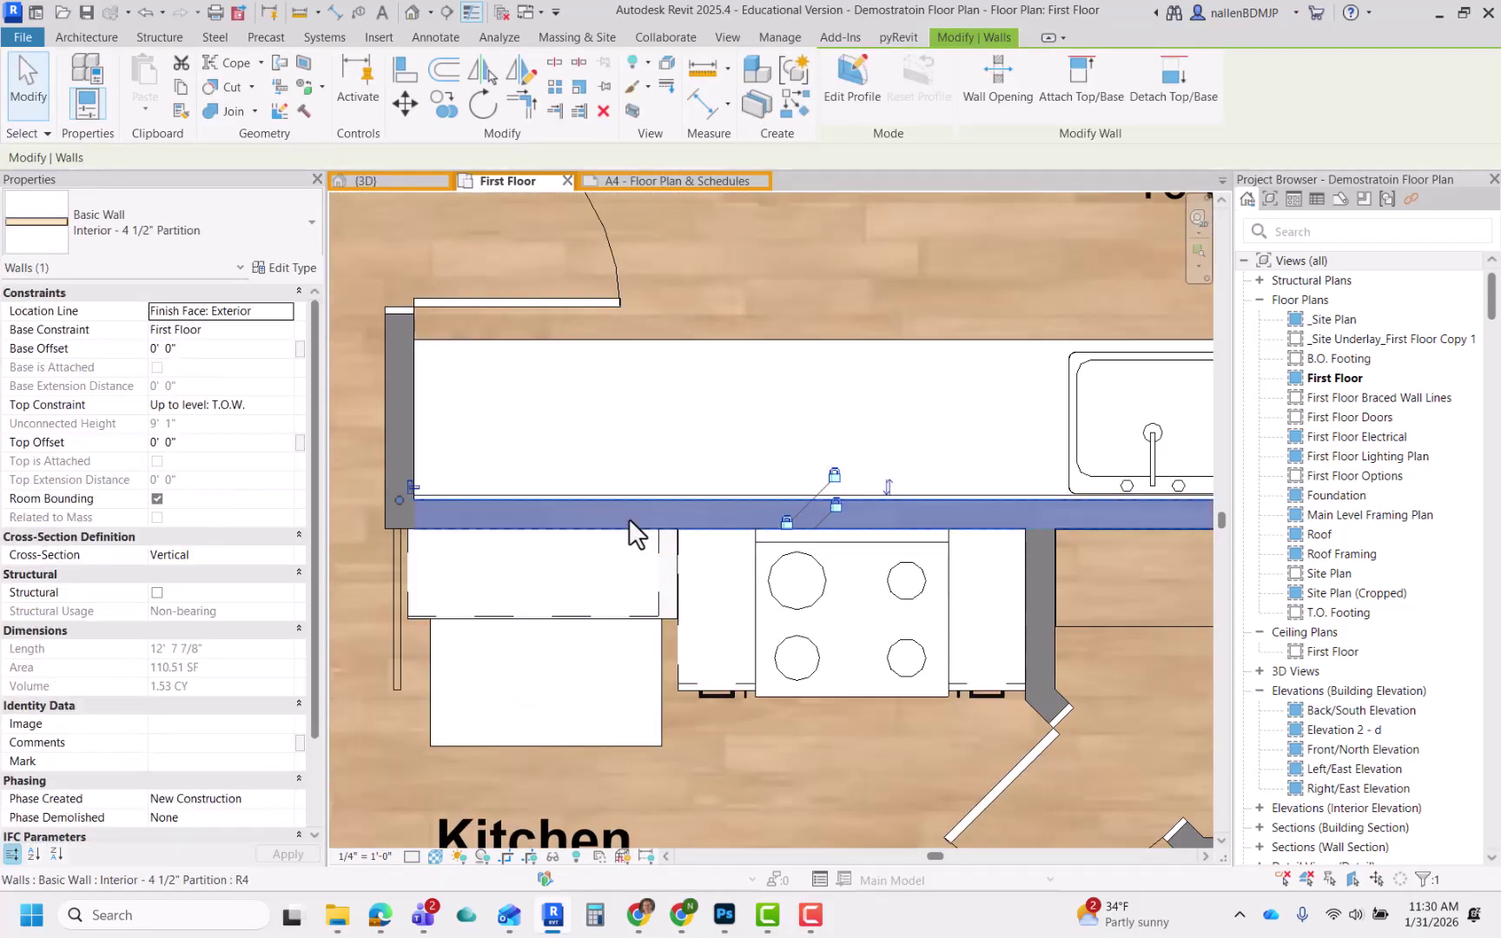
left_click(281, 271)
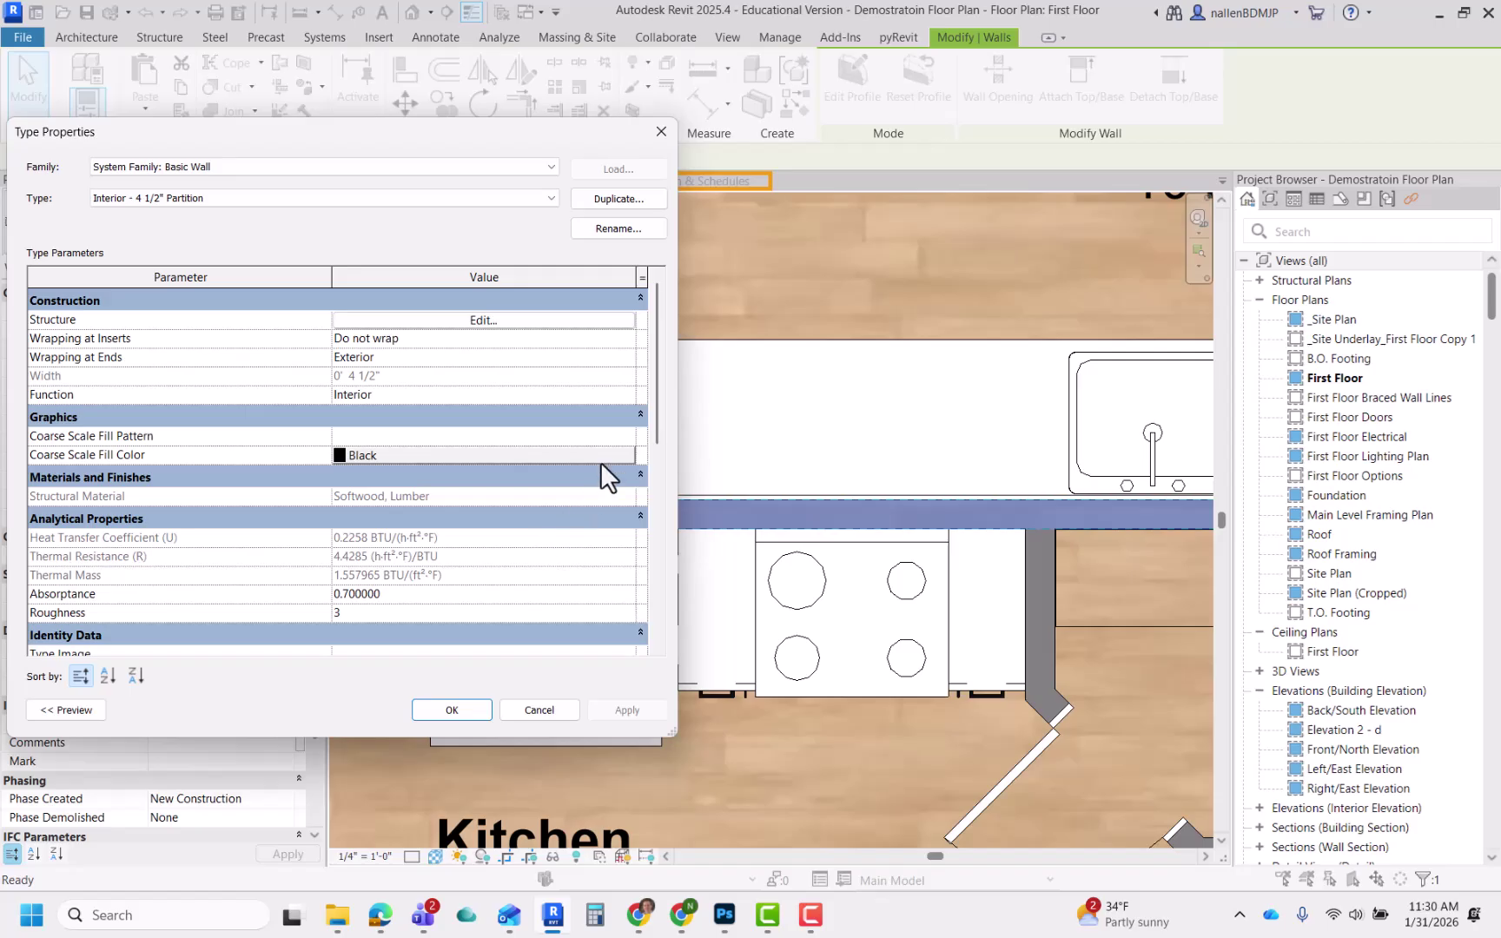
left_click(623, 435)
left_click(328, 404)
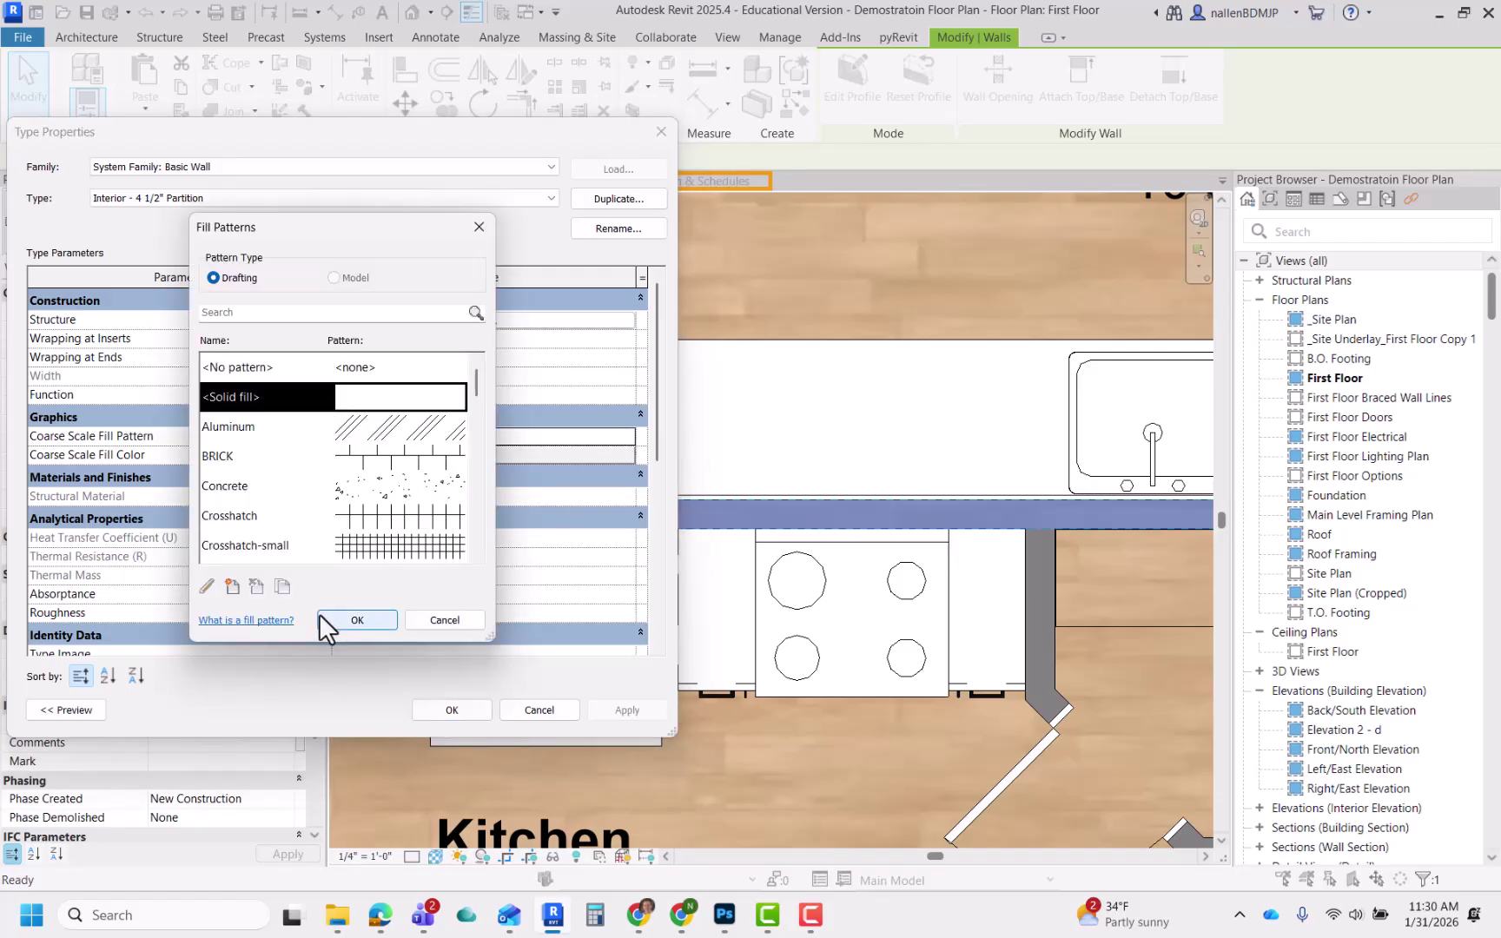
left_click(324, 616)
left_click(459, 712)
scroll(695, 478, "down", 6)
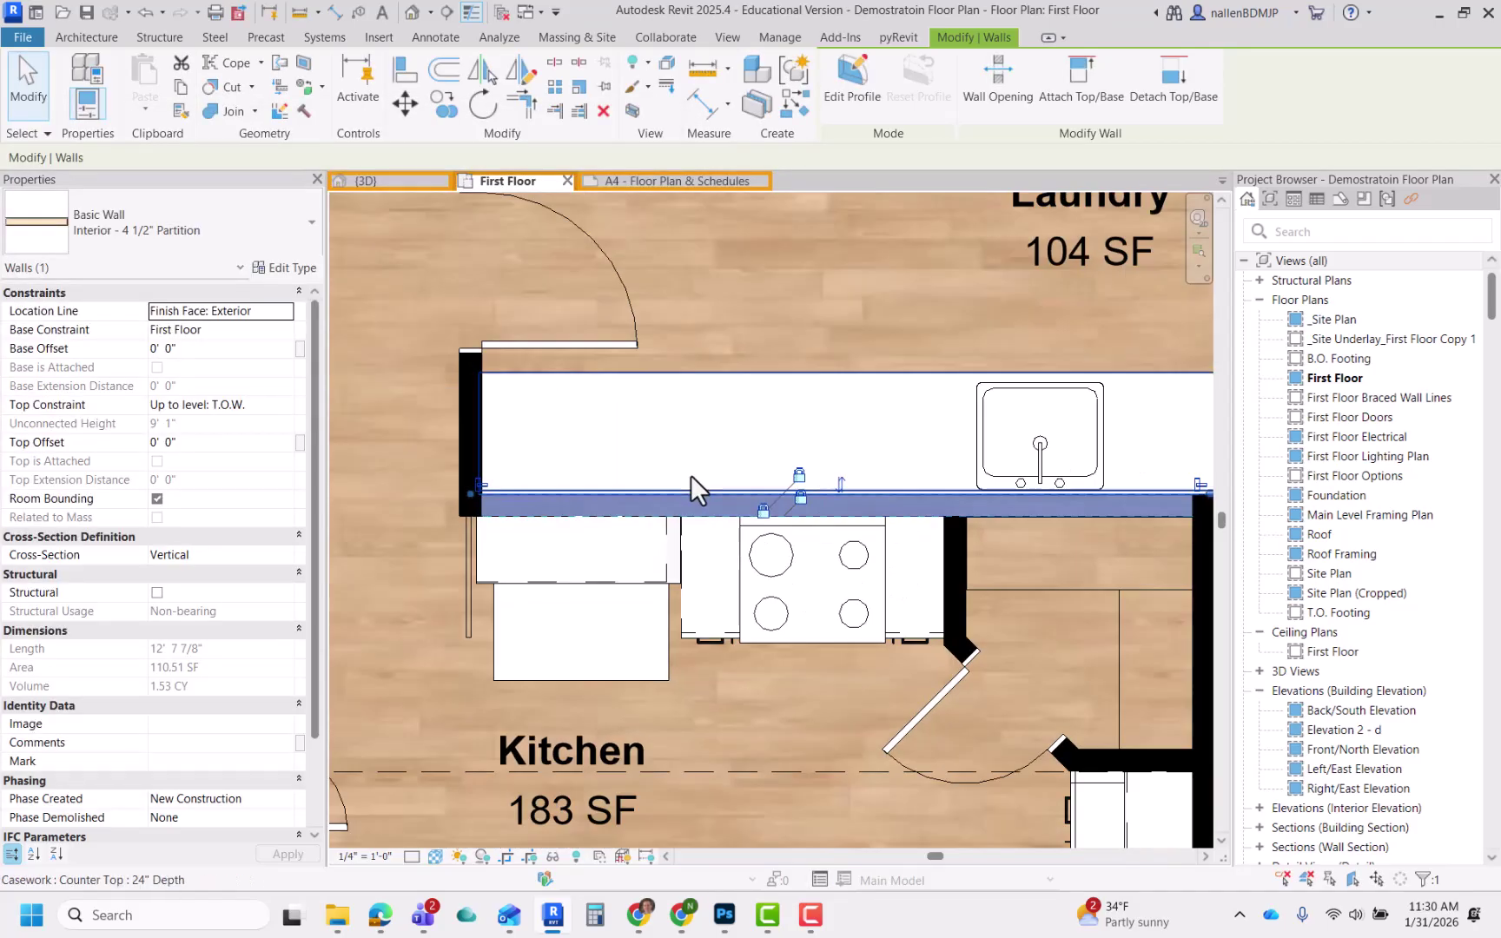
left_click(940, 408)
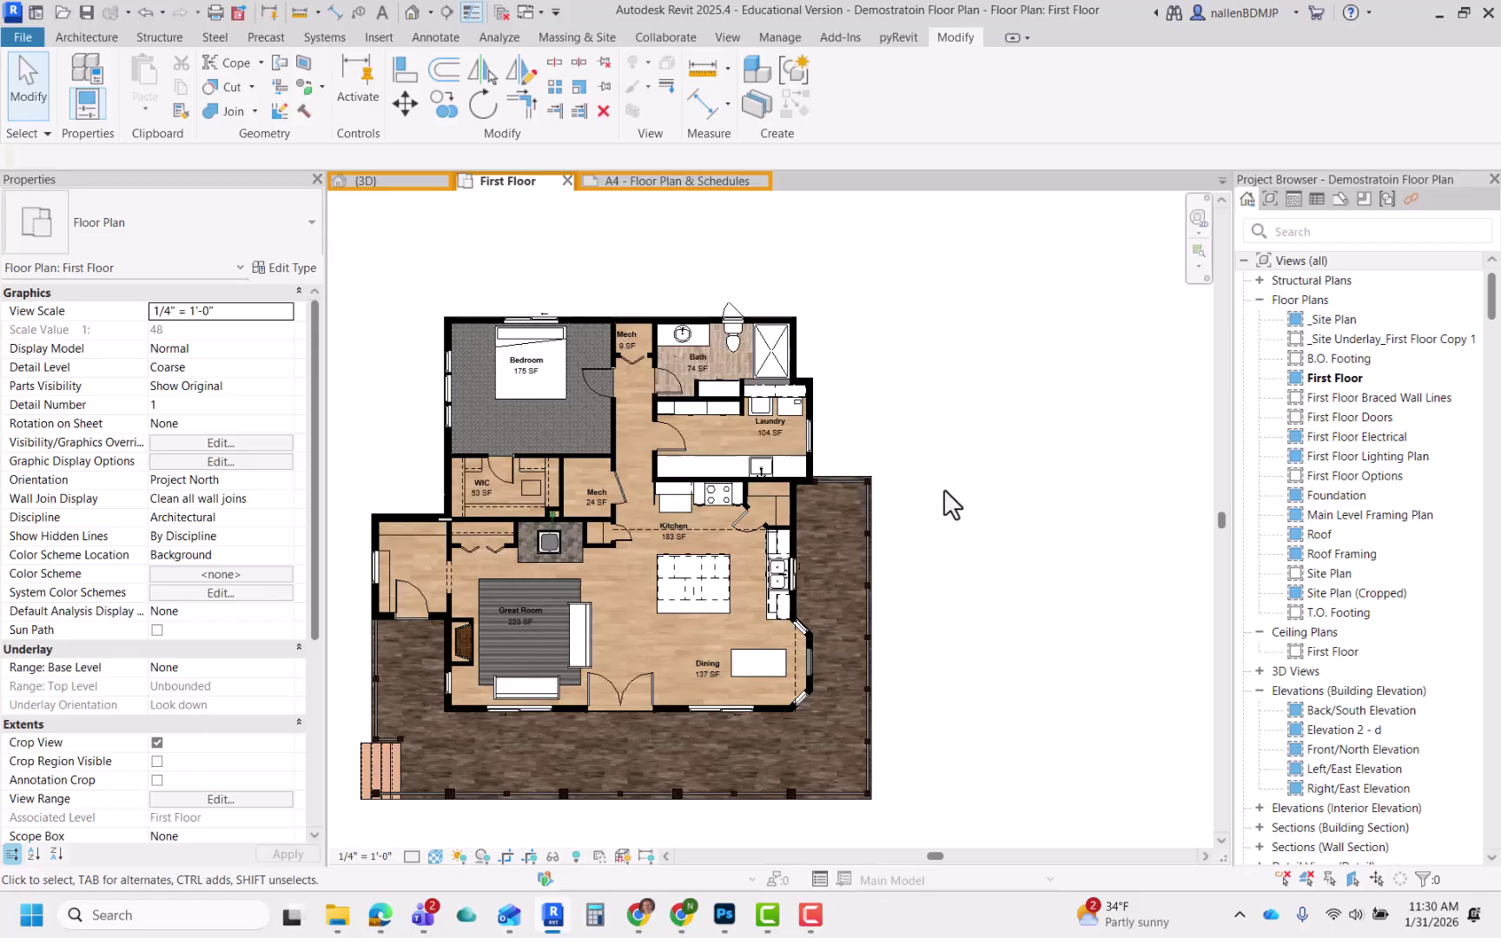
Open the family of the WIC room tag for editing
middle_click_drag(952, 503, 977, 482)
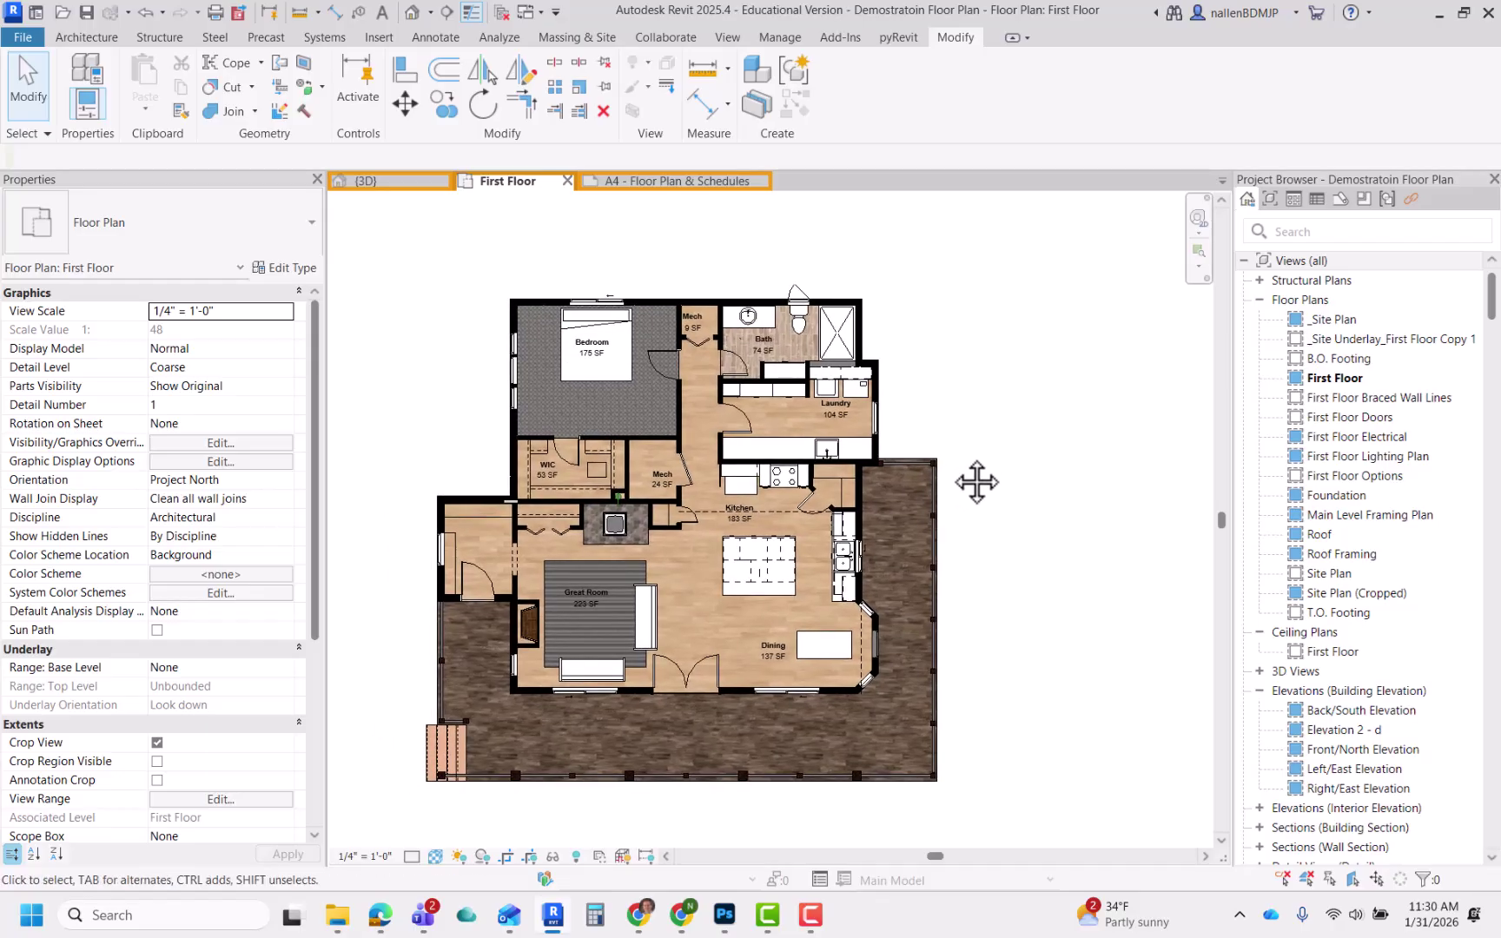
scroll(524, 469, "up", 2)
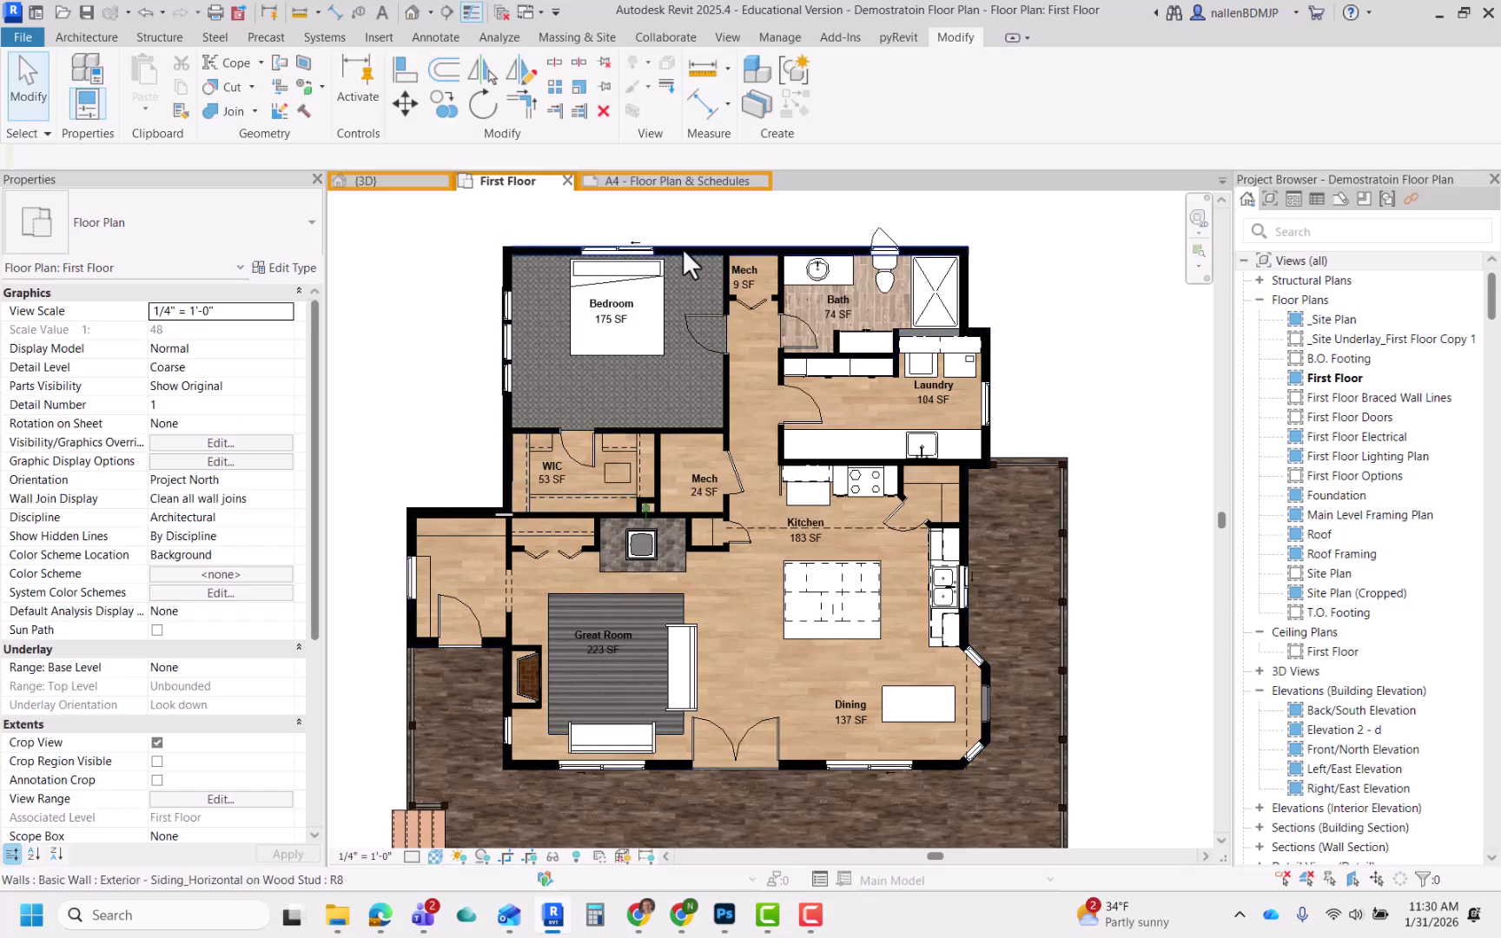
scroll(522, 486, "up", 3)
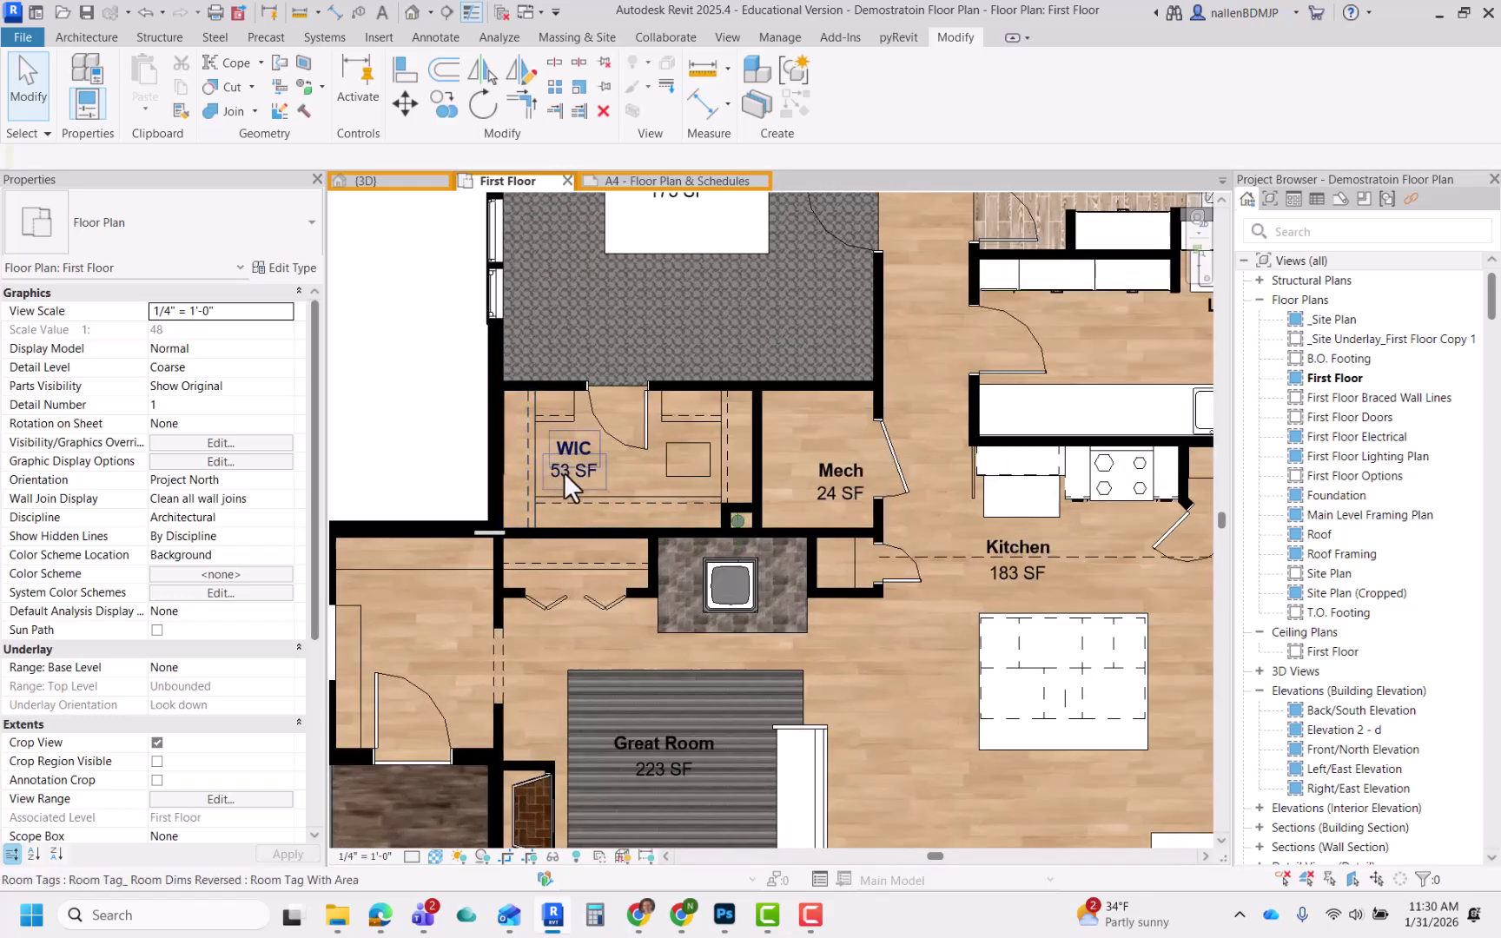
left_click(577, 467)
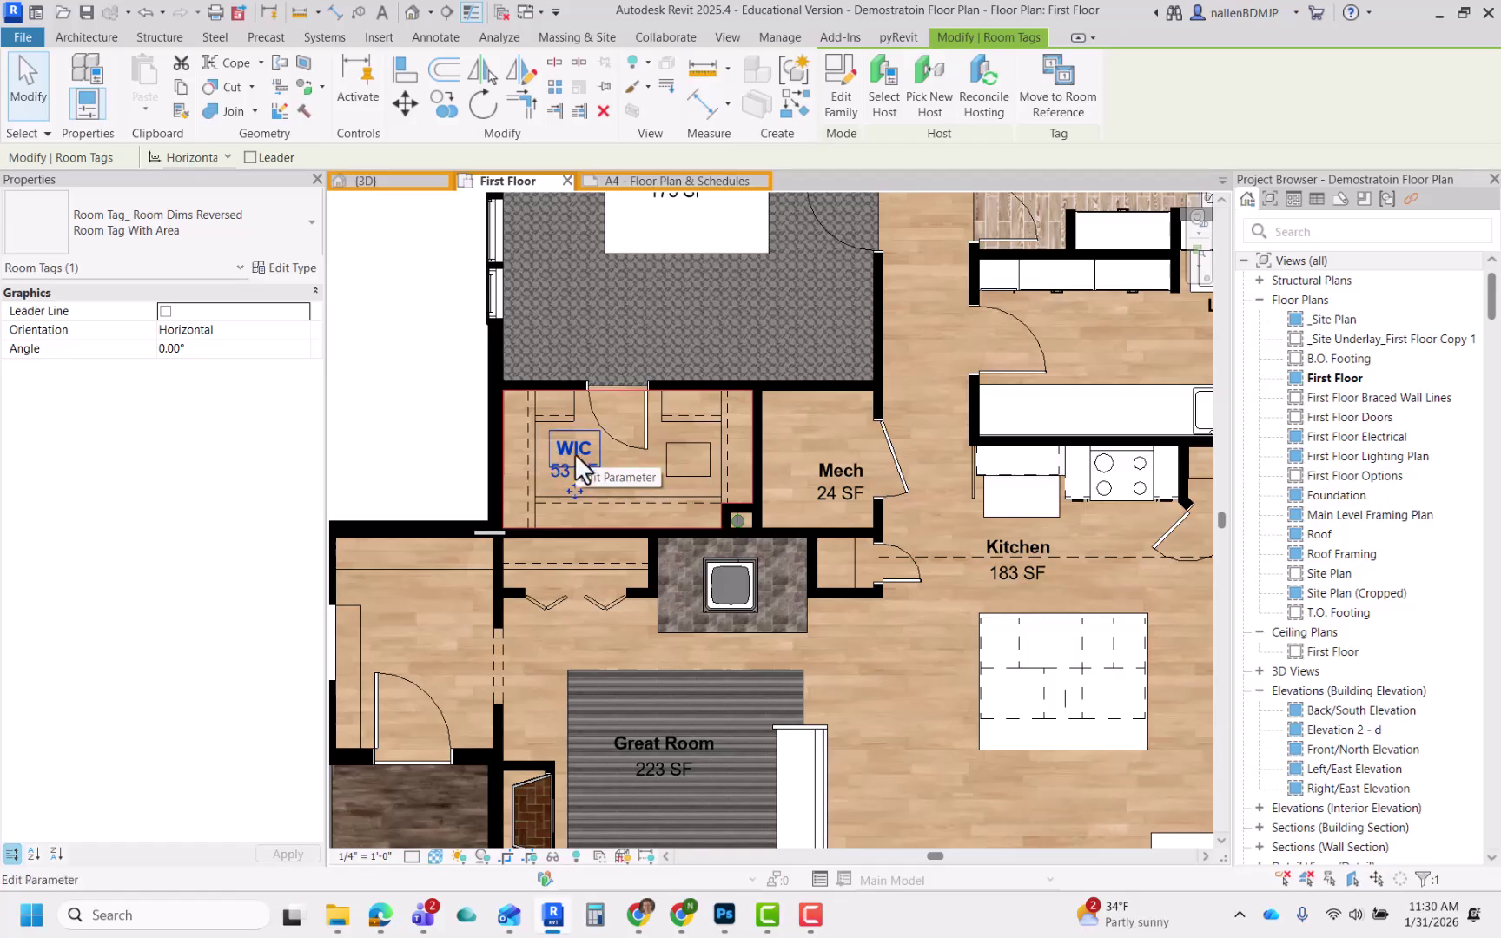
left_click(833, 101)
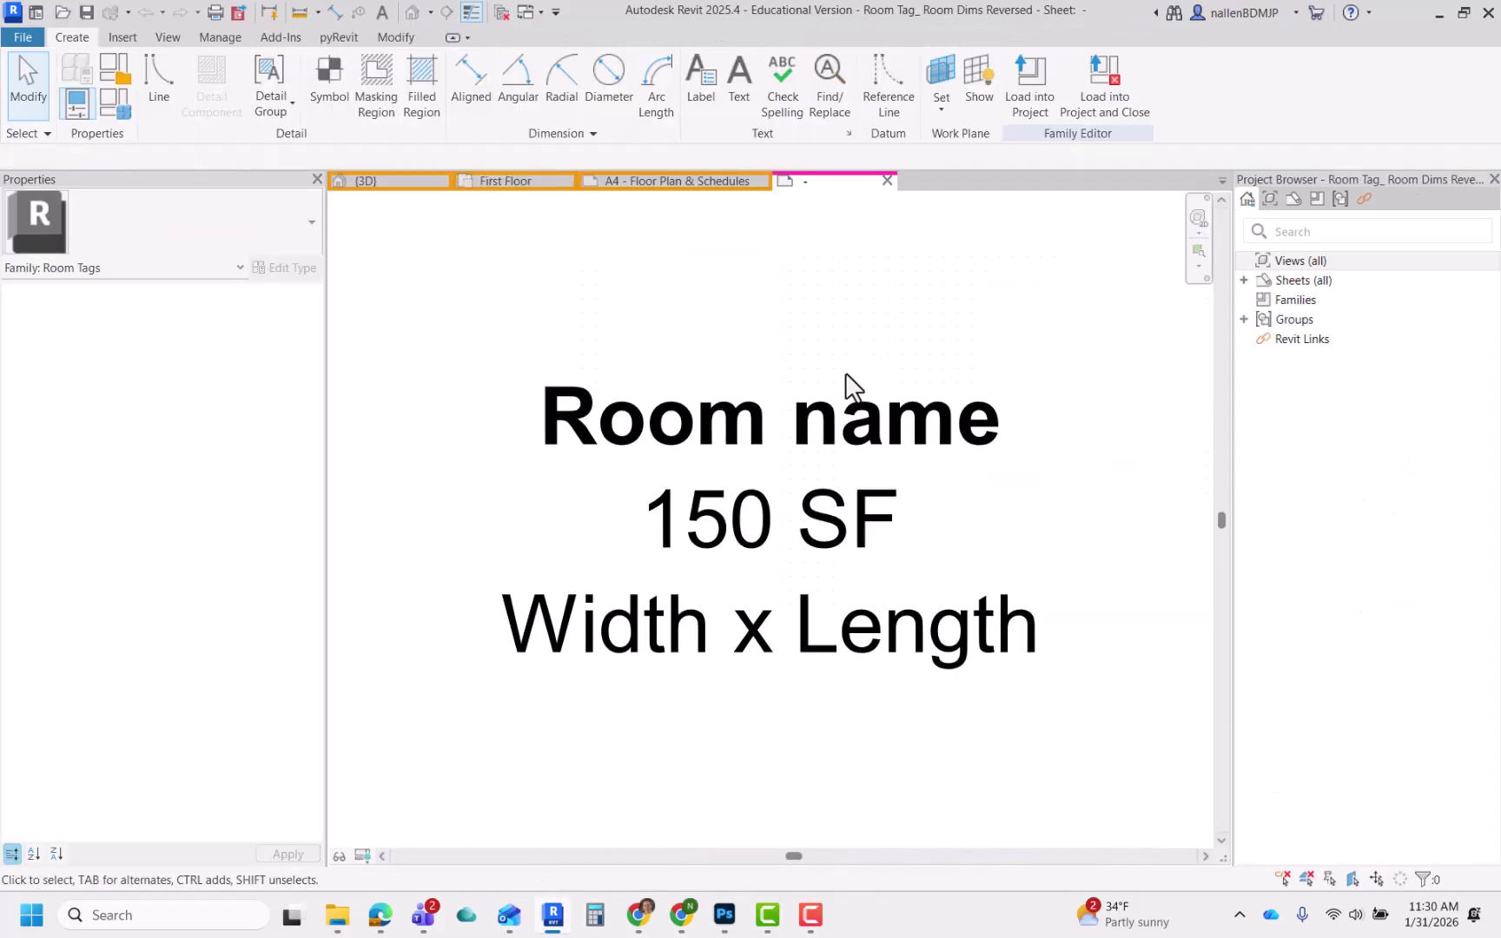
Try white as the text color of the Room name label's Bold 1/8" type in the room tag family
left_click(765, 427)
left_click(286, 268)
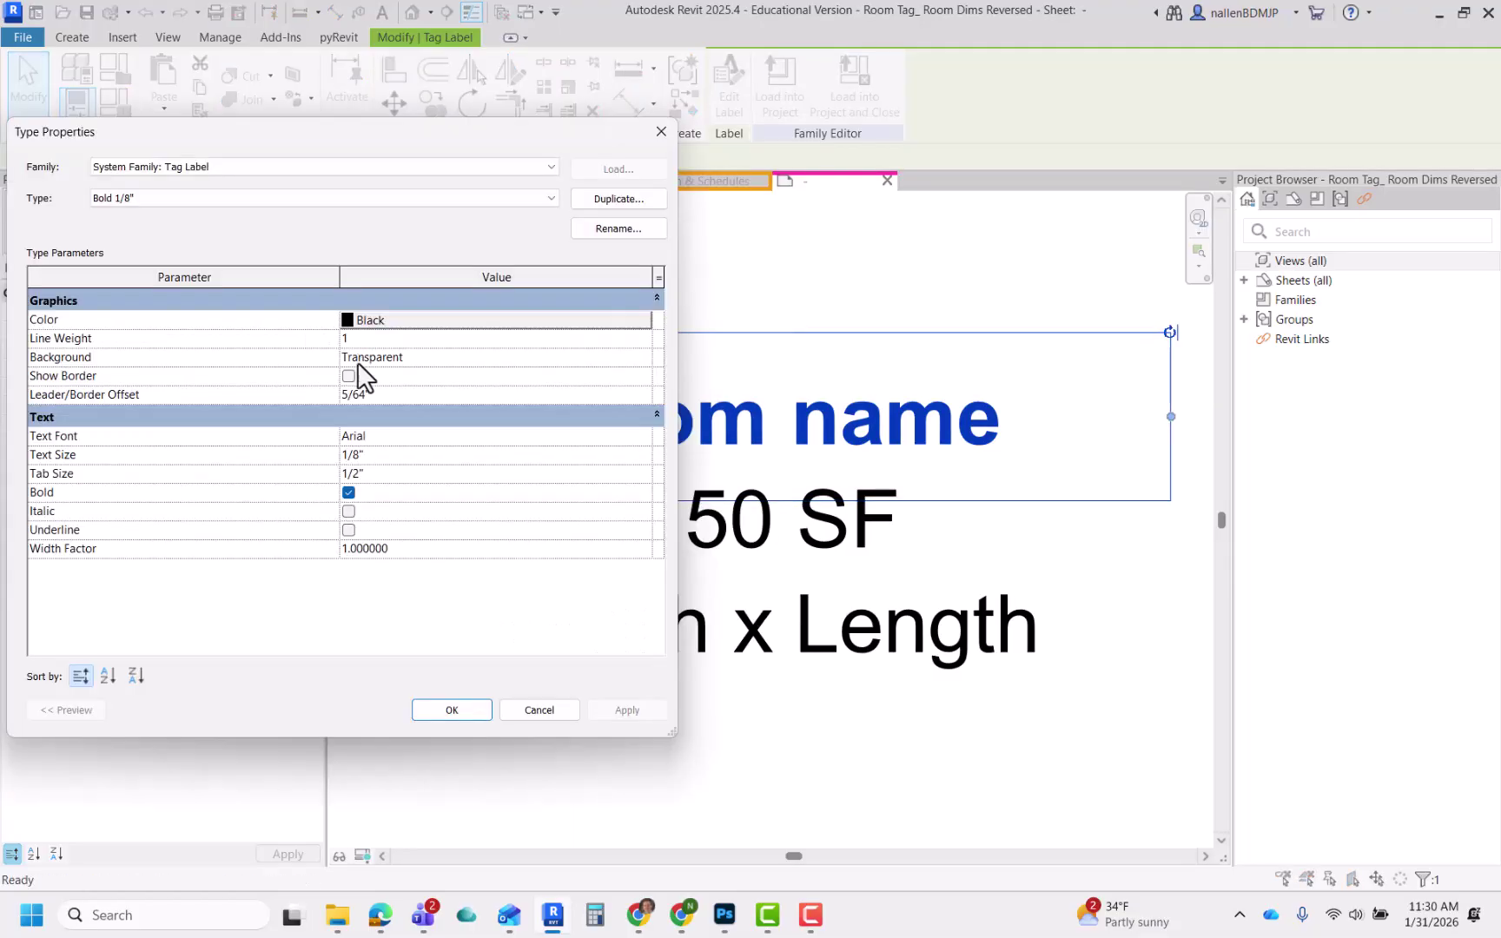
left_click(408, 321)
left_click_drag(545, 296, 543, 286)
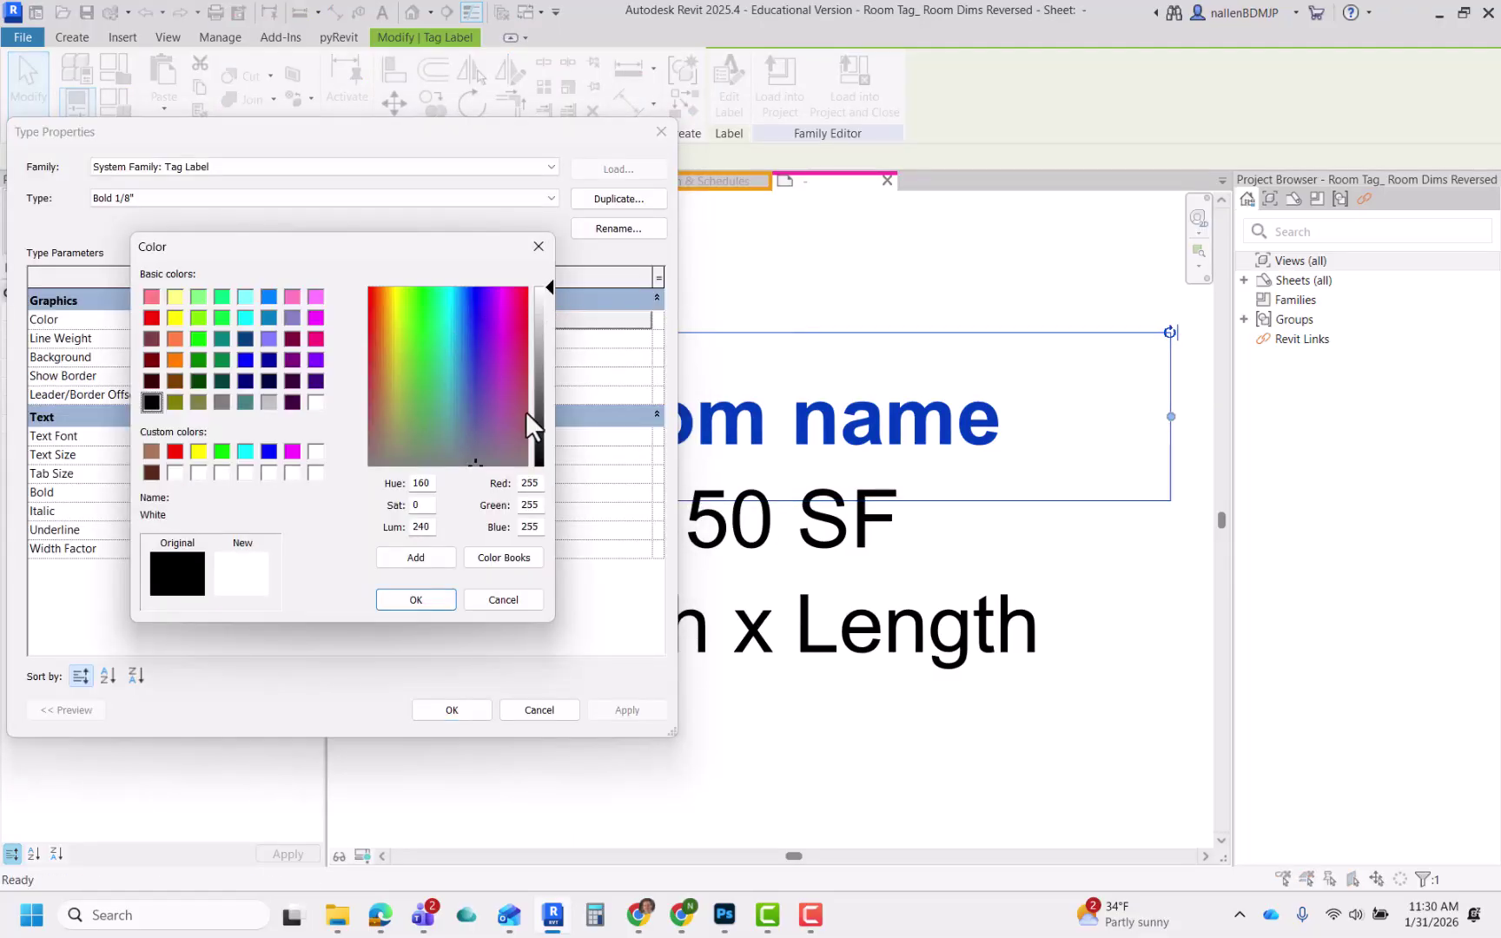
left_click(538, 294)
left_click(524, 711)
left_click(501, 606)
left_click(520, 709)
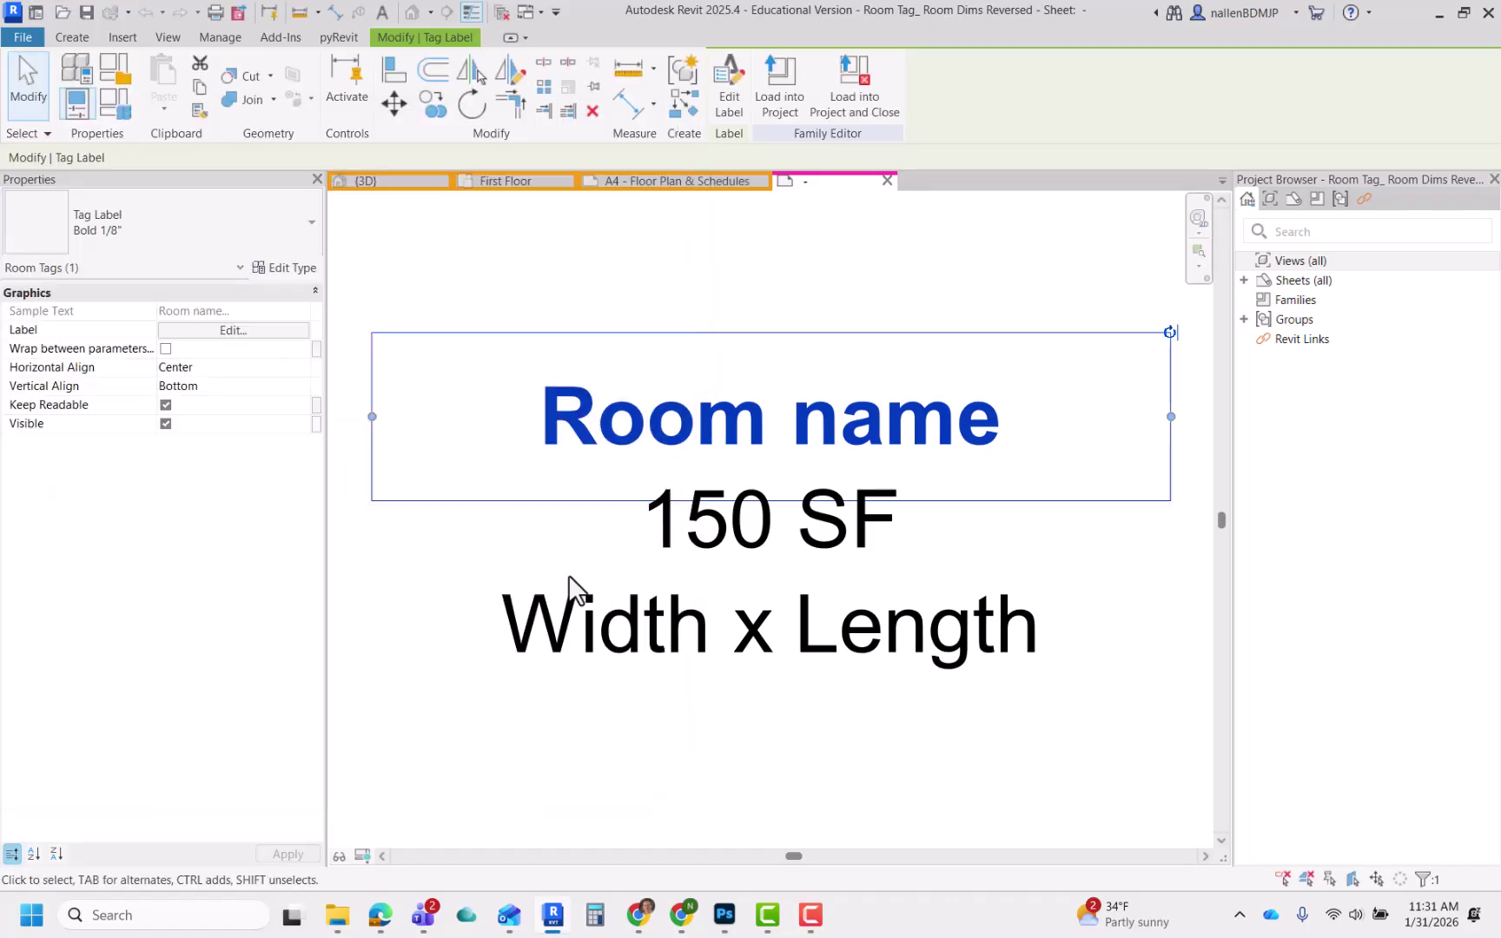
Examine the wall fills and room tags of the floor plan on the A4 - Floor Plan & Schedules sheet
left_click(674, 183)
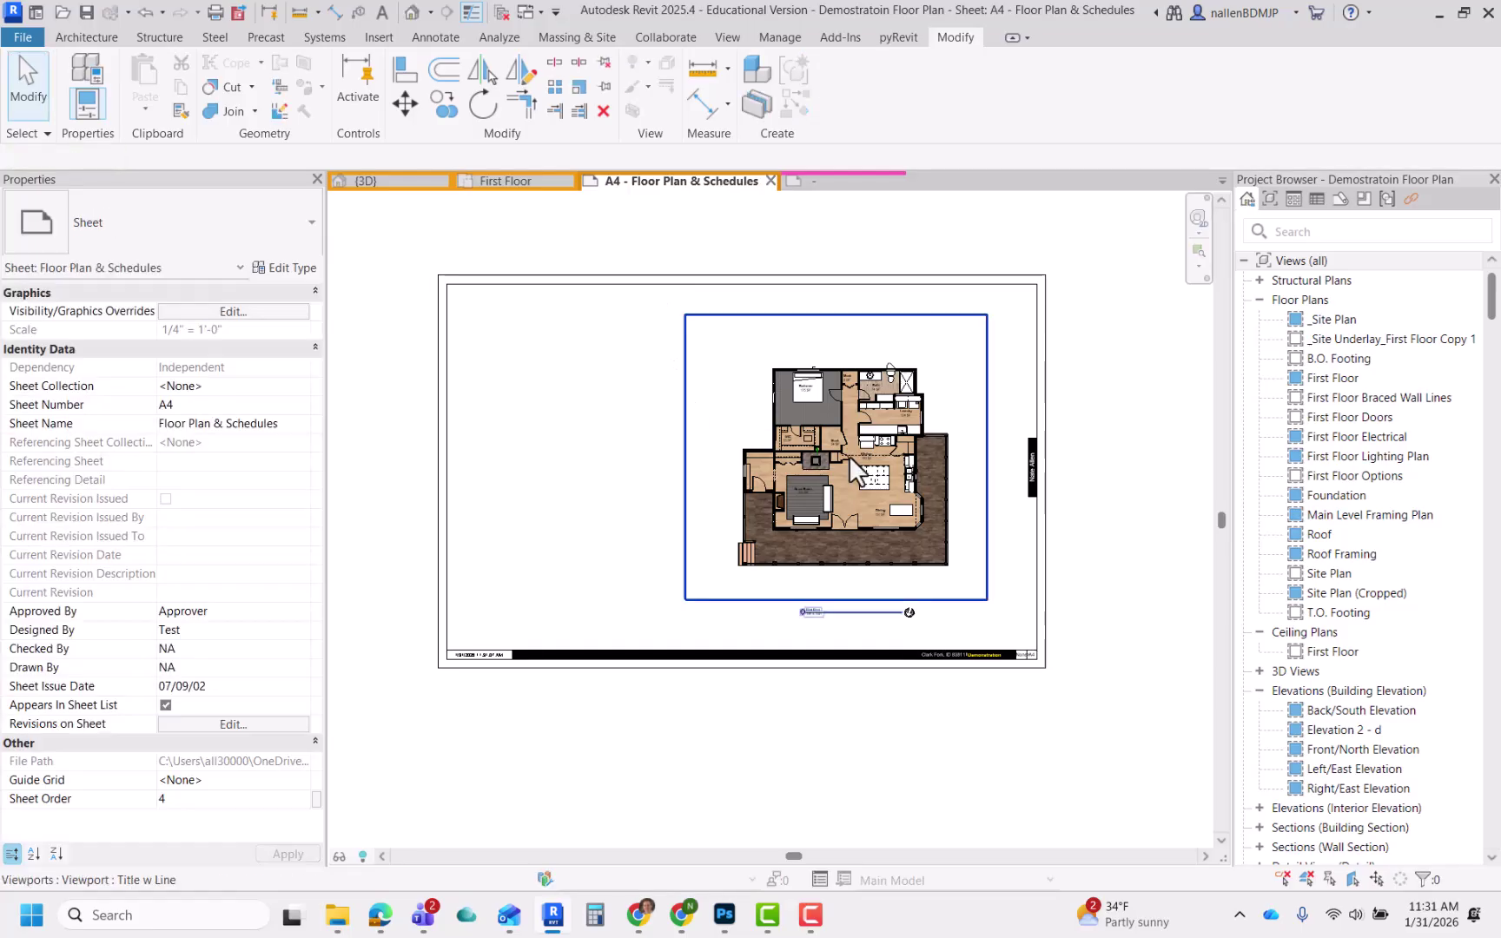
scroll(869, 469, "up", 3)
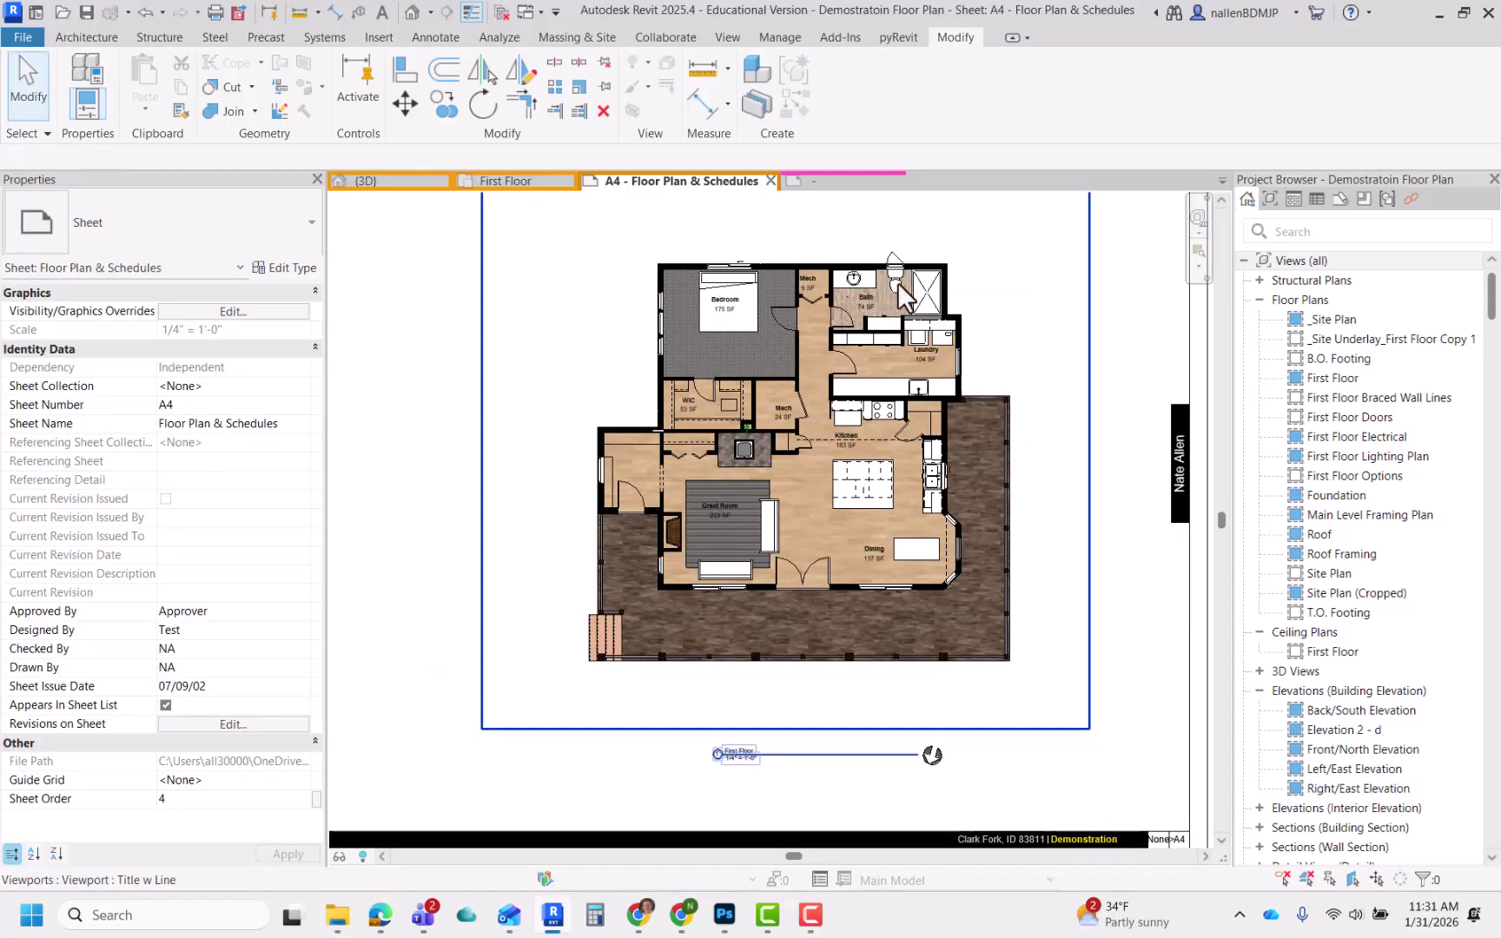
scroll(898, 302, "up", 1)
scroll(860, 305, "up", 5)
scroll(787, 342, "down", 4)
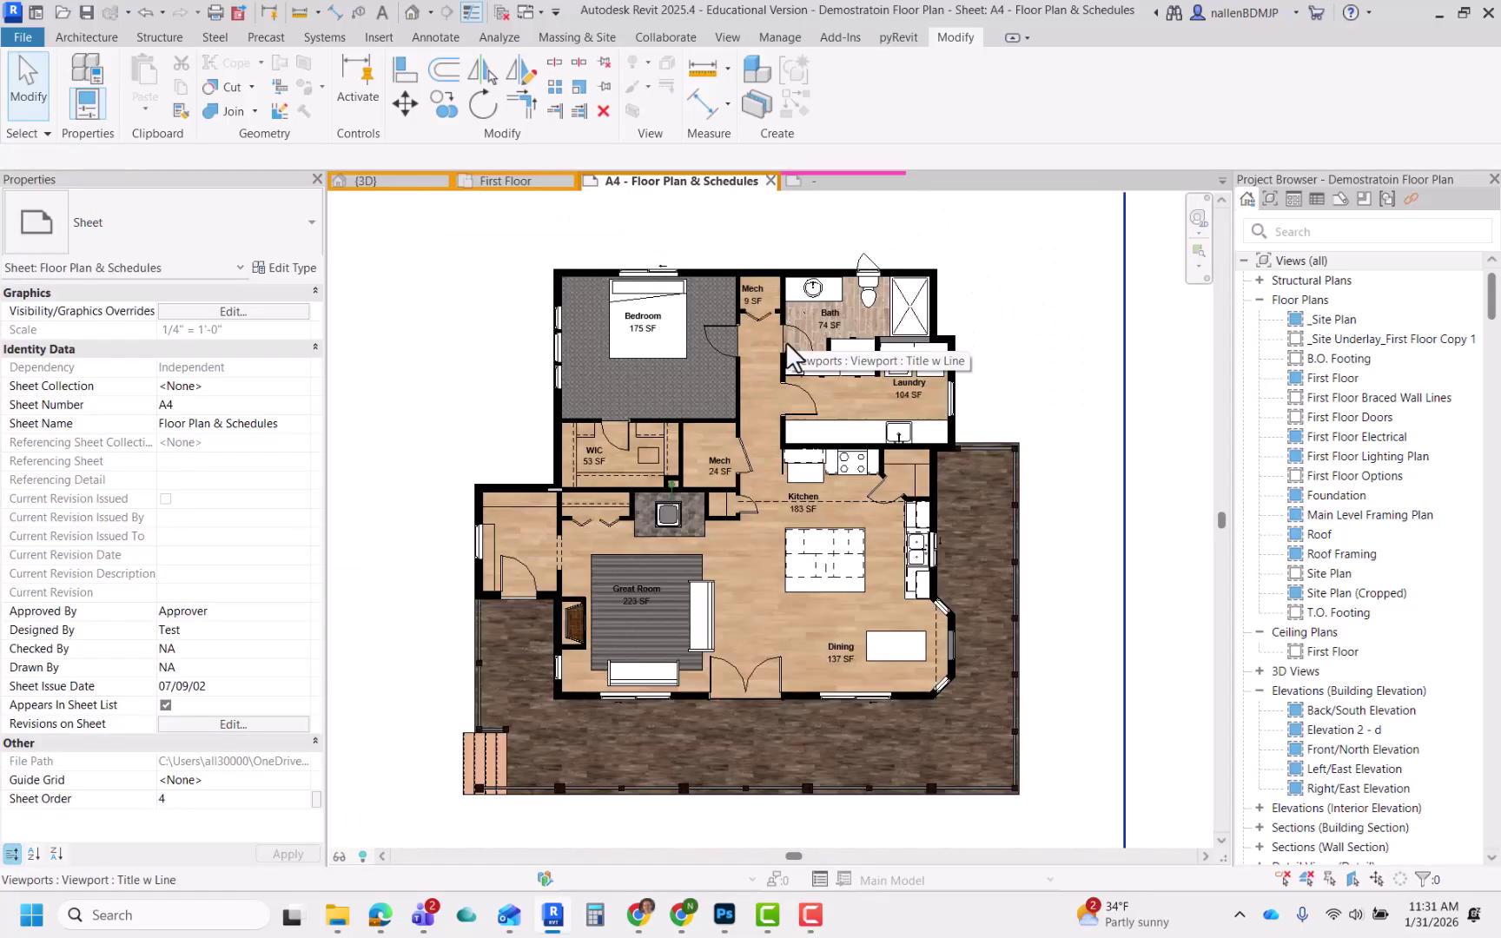
middle_click_drag(820, 472, 797, 447)
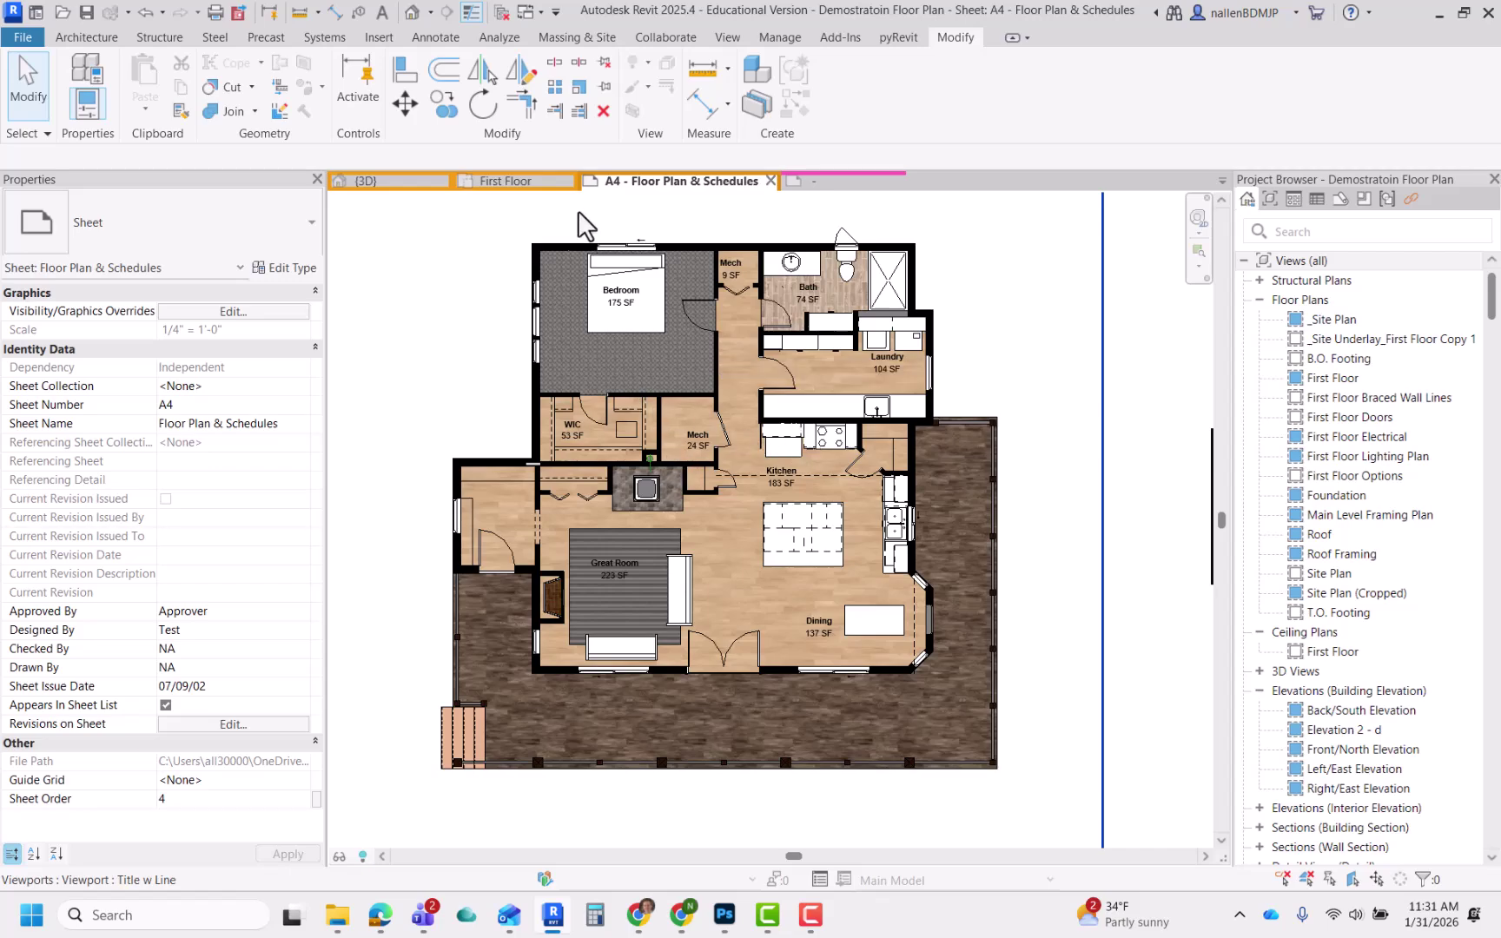
Return to the First Floor view and turn on its shadows
left_click(521, 181)
scroll(667, 461, "down", 3)
middle_click_drag(755, 529, 727, 540)
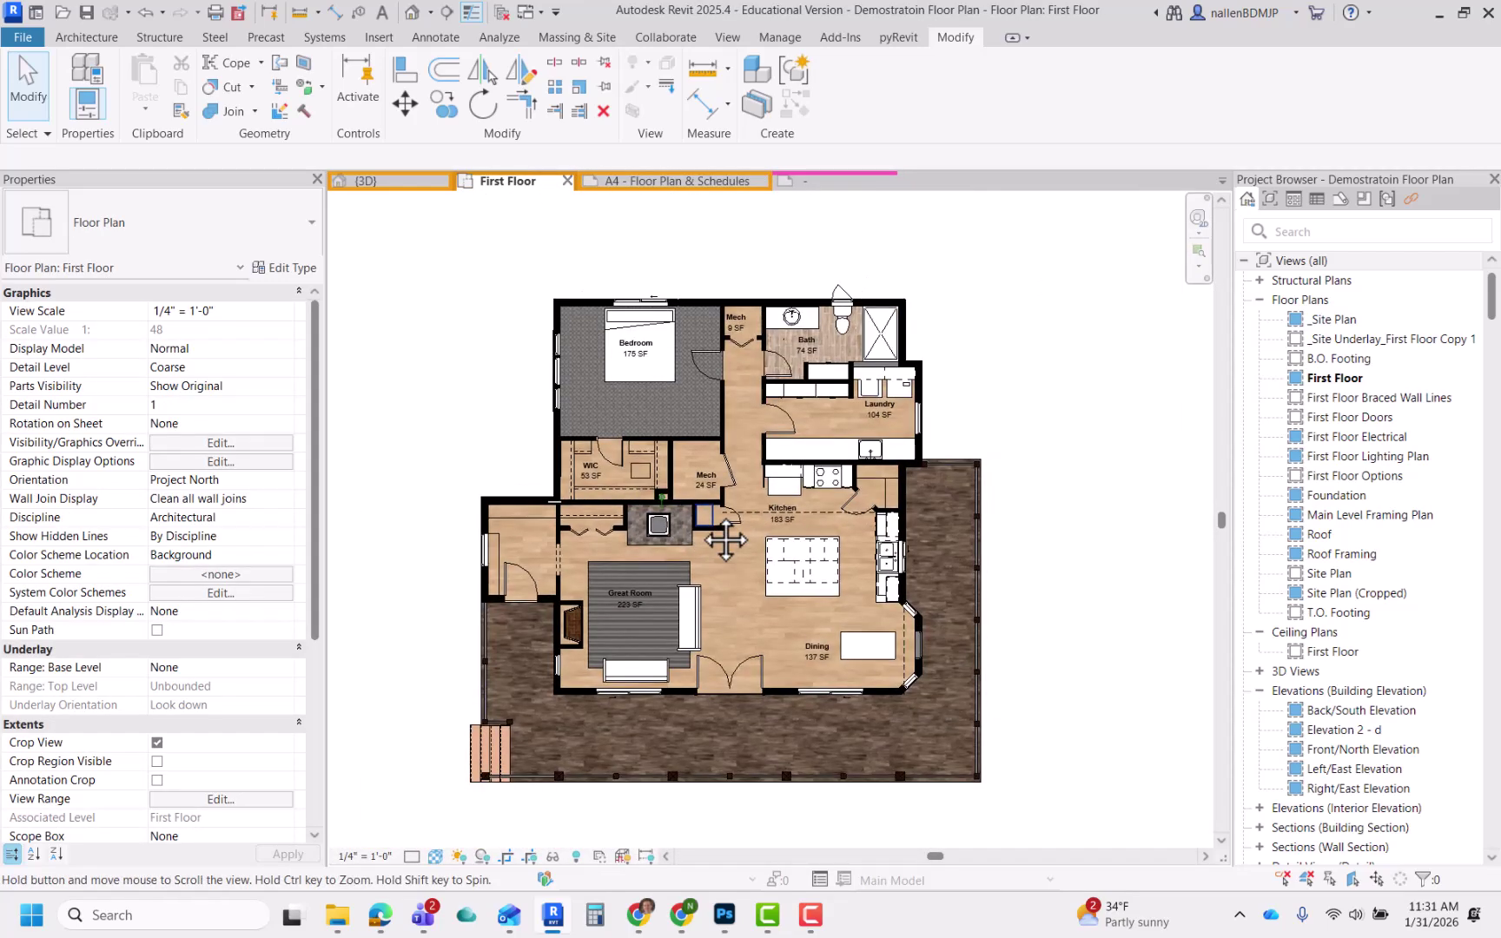
left_click(485, 860)
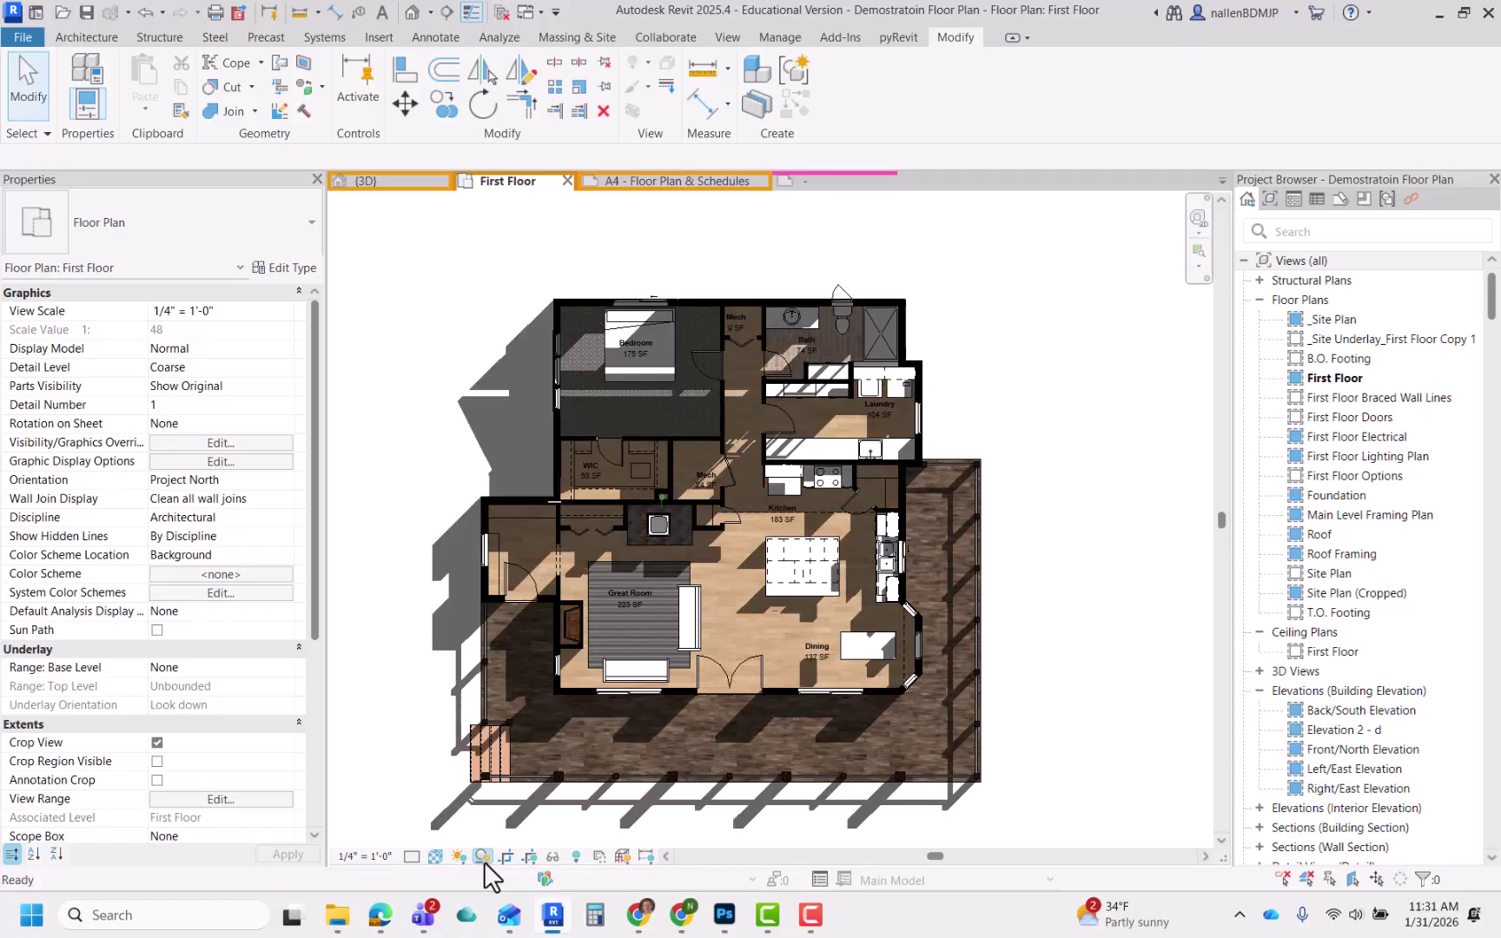
middle_click_drag(563, 768, 576, 732)
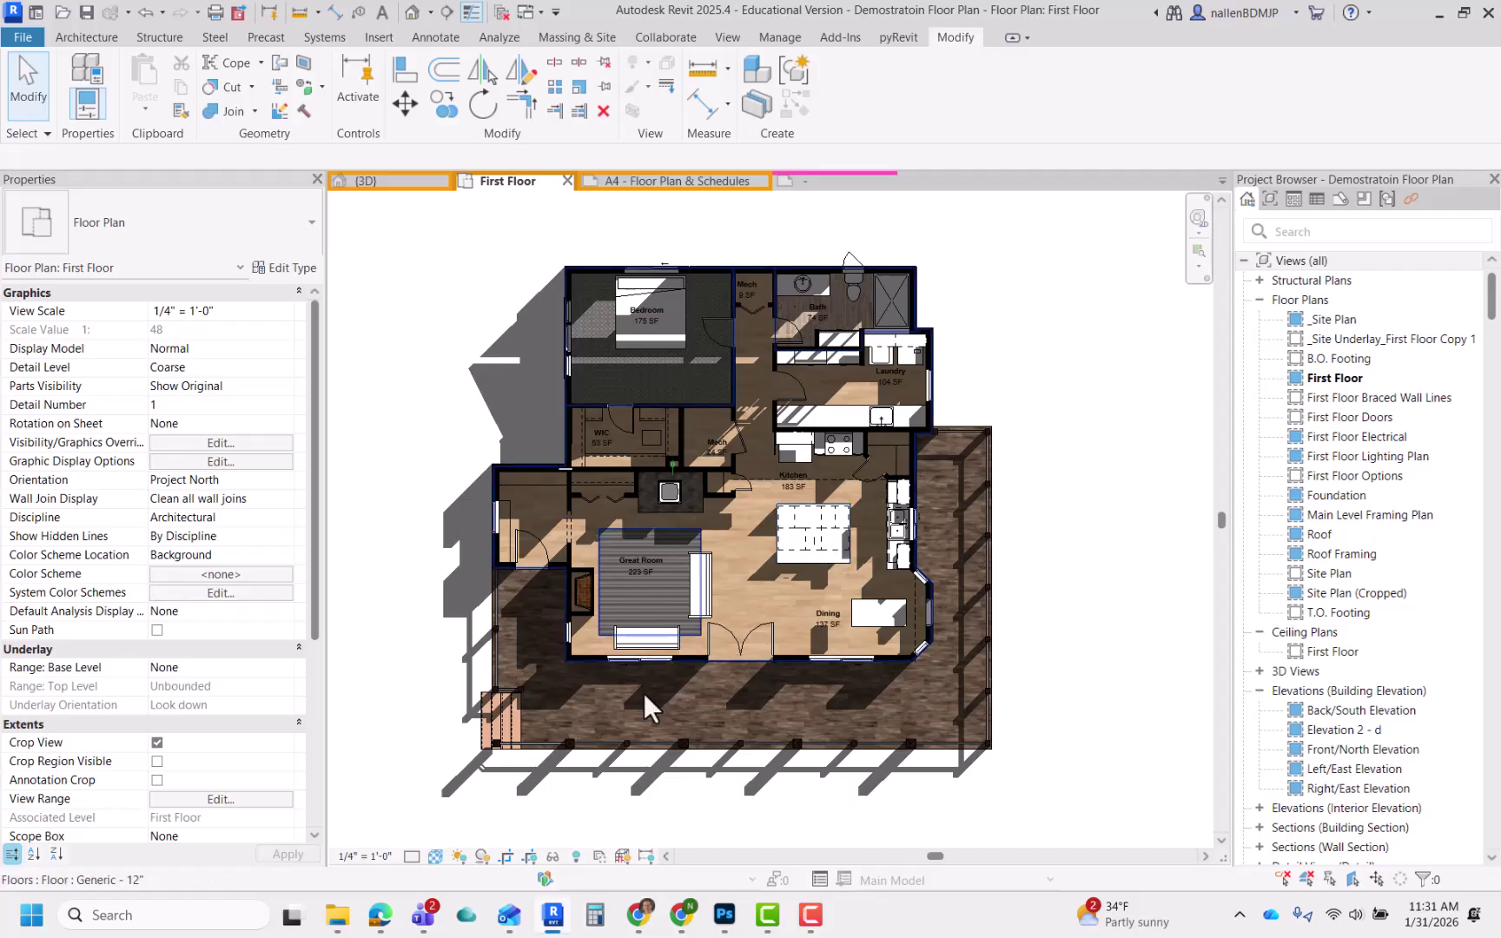
In the First Floor view's sun settings, turn off Relative to View and set the sun altitude to 70°
left_click(477, 858)
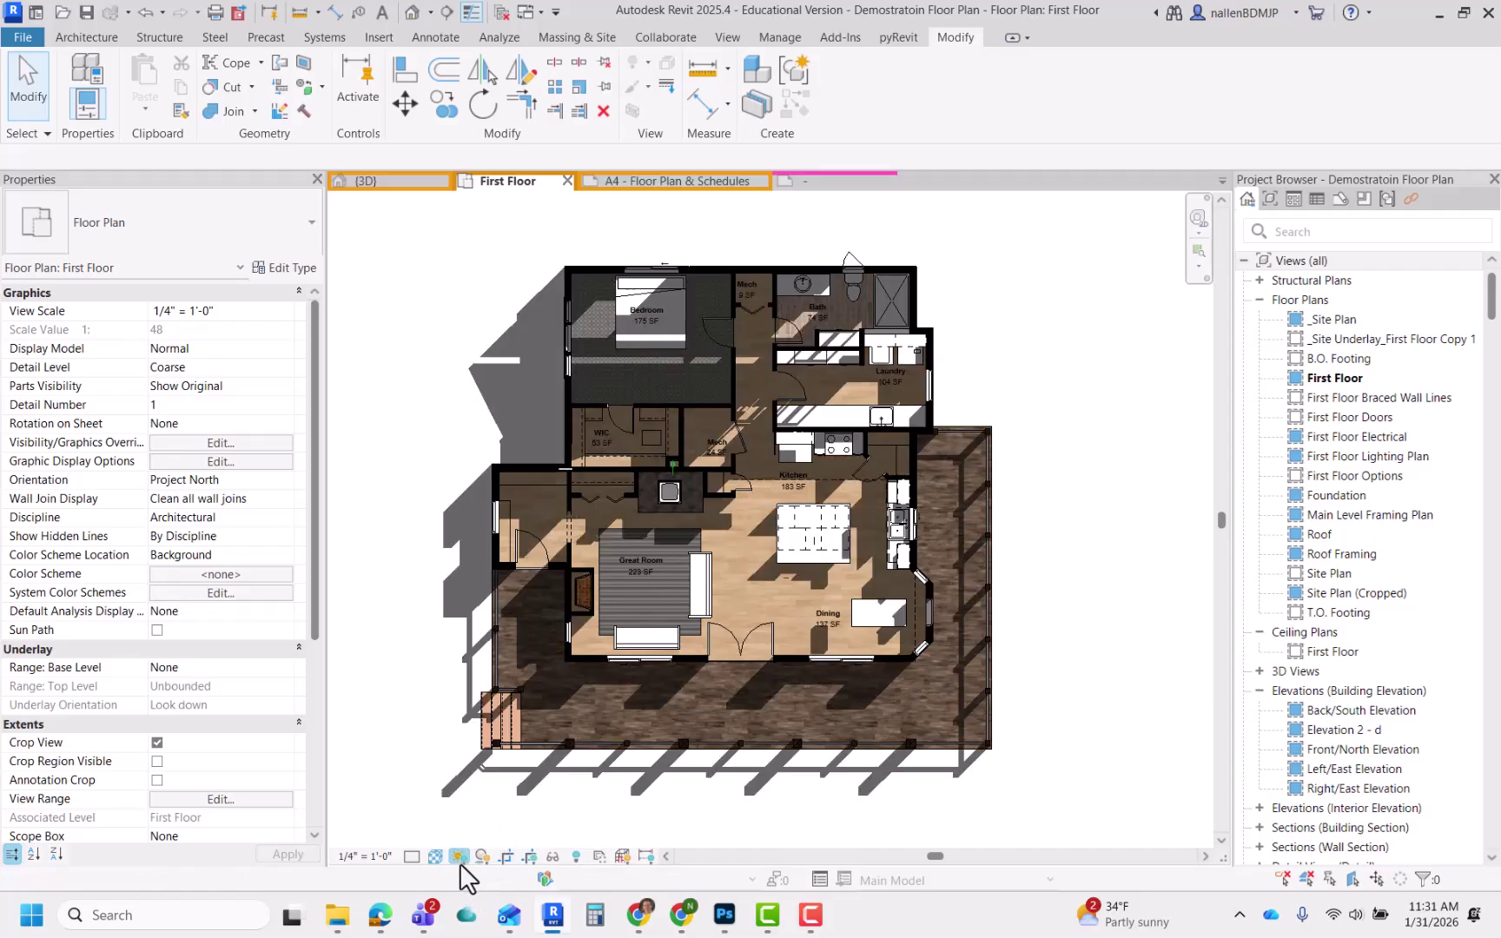
left_click(460, 856)
left_click(491, 761)
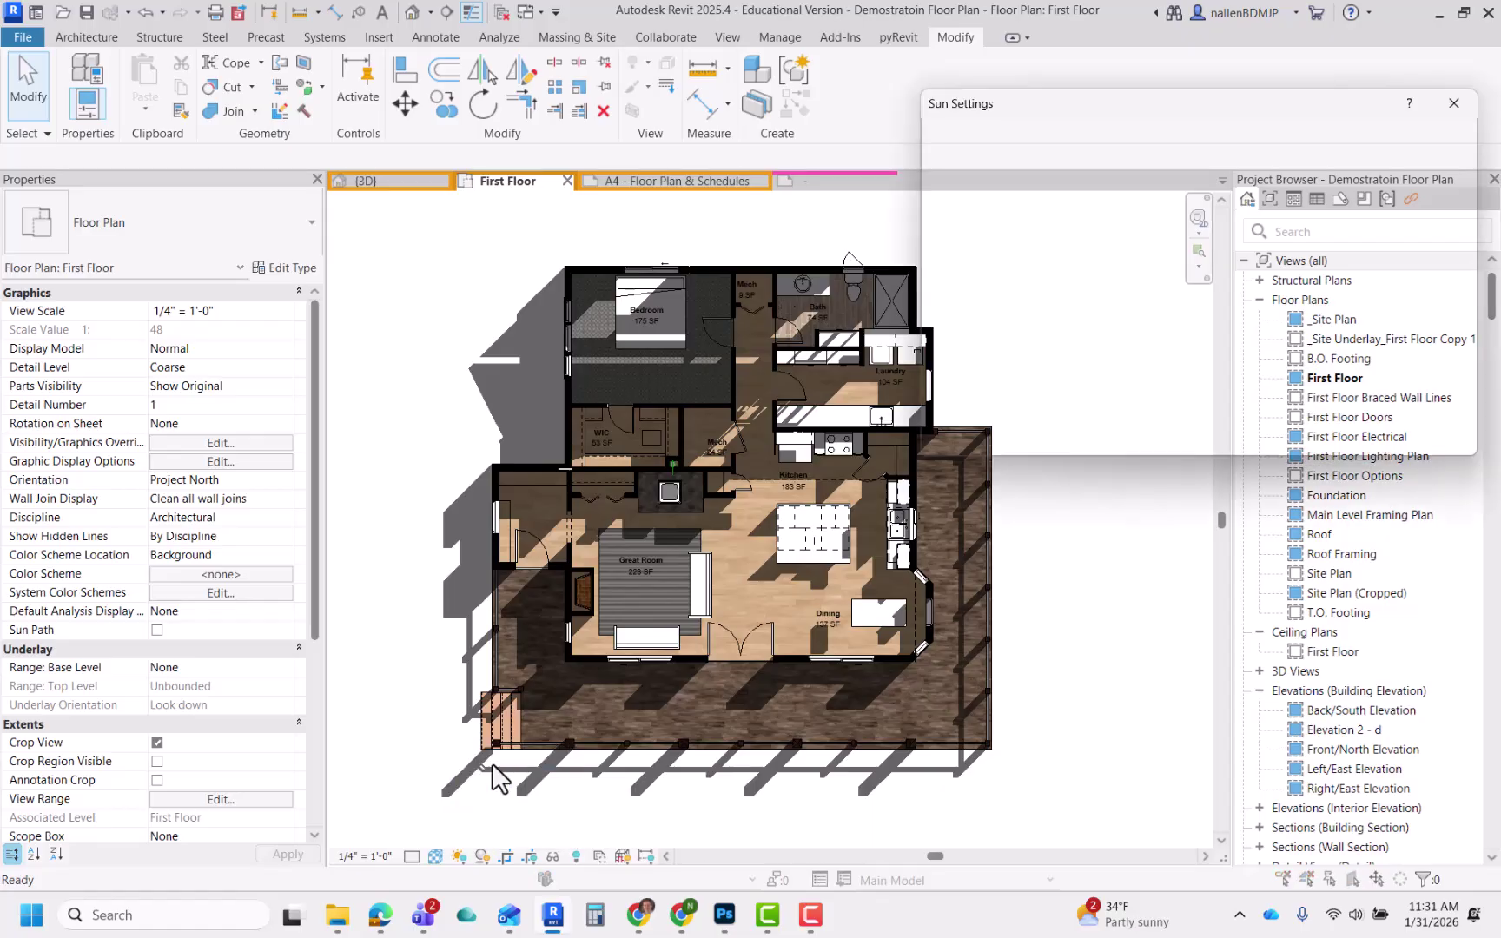
left_click_drag(1122, 98, 1033, 65)
left_click(1213, 180)
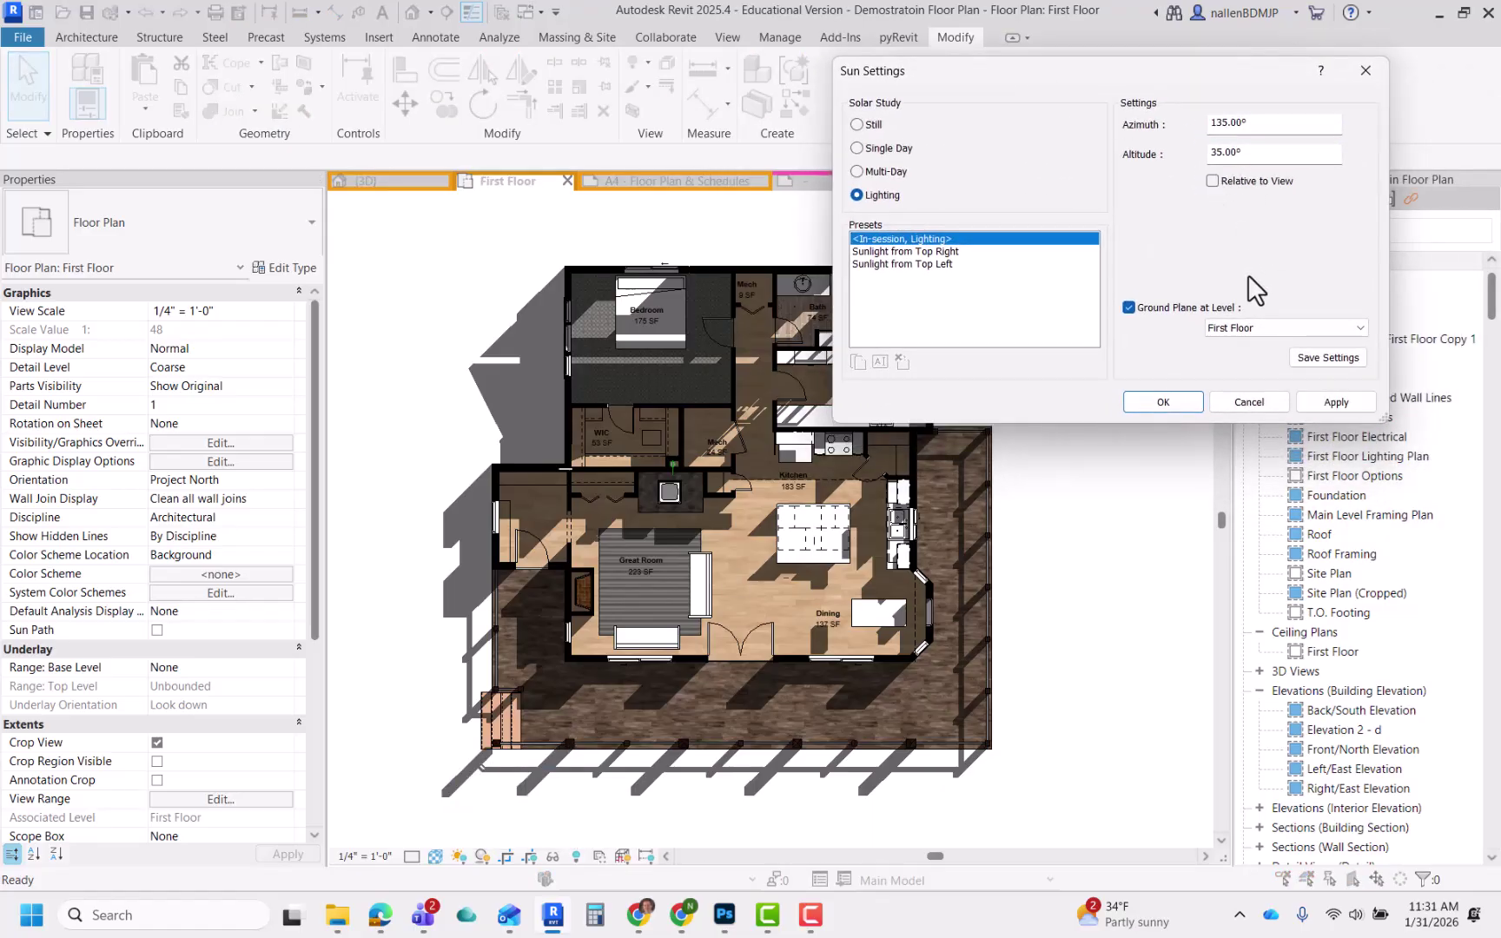
left_click_drag(1252, 157, 1202, 158)
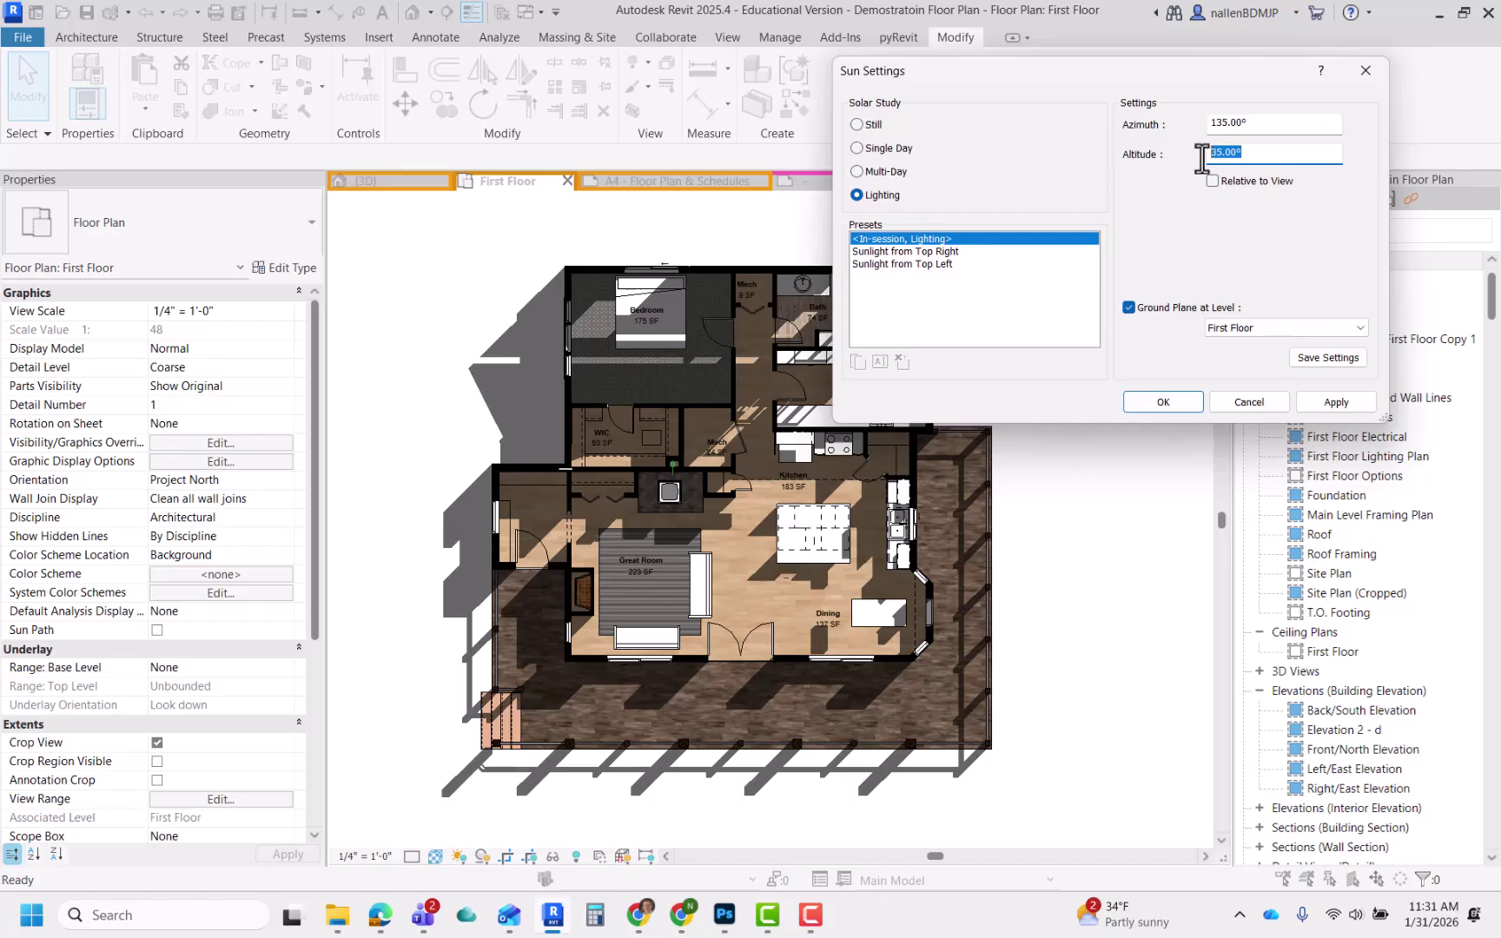
type("70")
left_click(1334, 403)
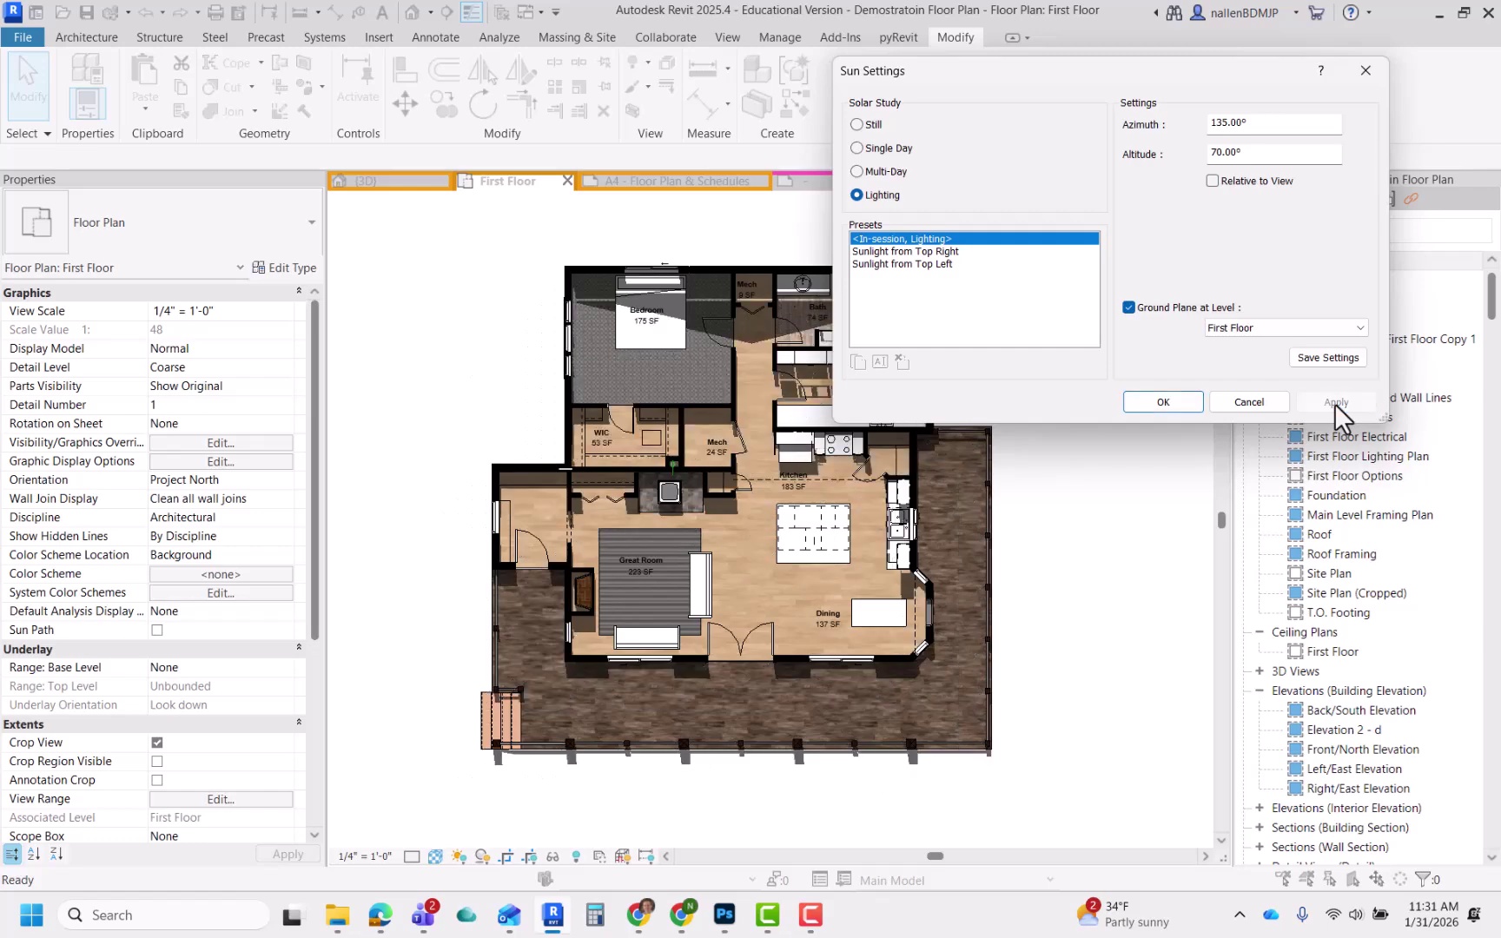
Set the sun azimuth to 90° and accept the sun settings
left_click_drag(1181, 64, 1247, 83)
double_click(1273, 161)
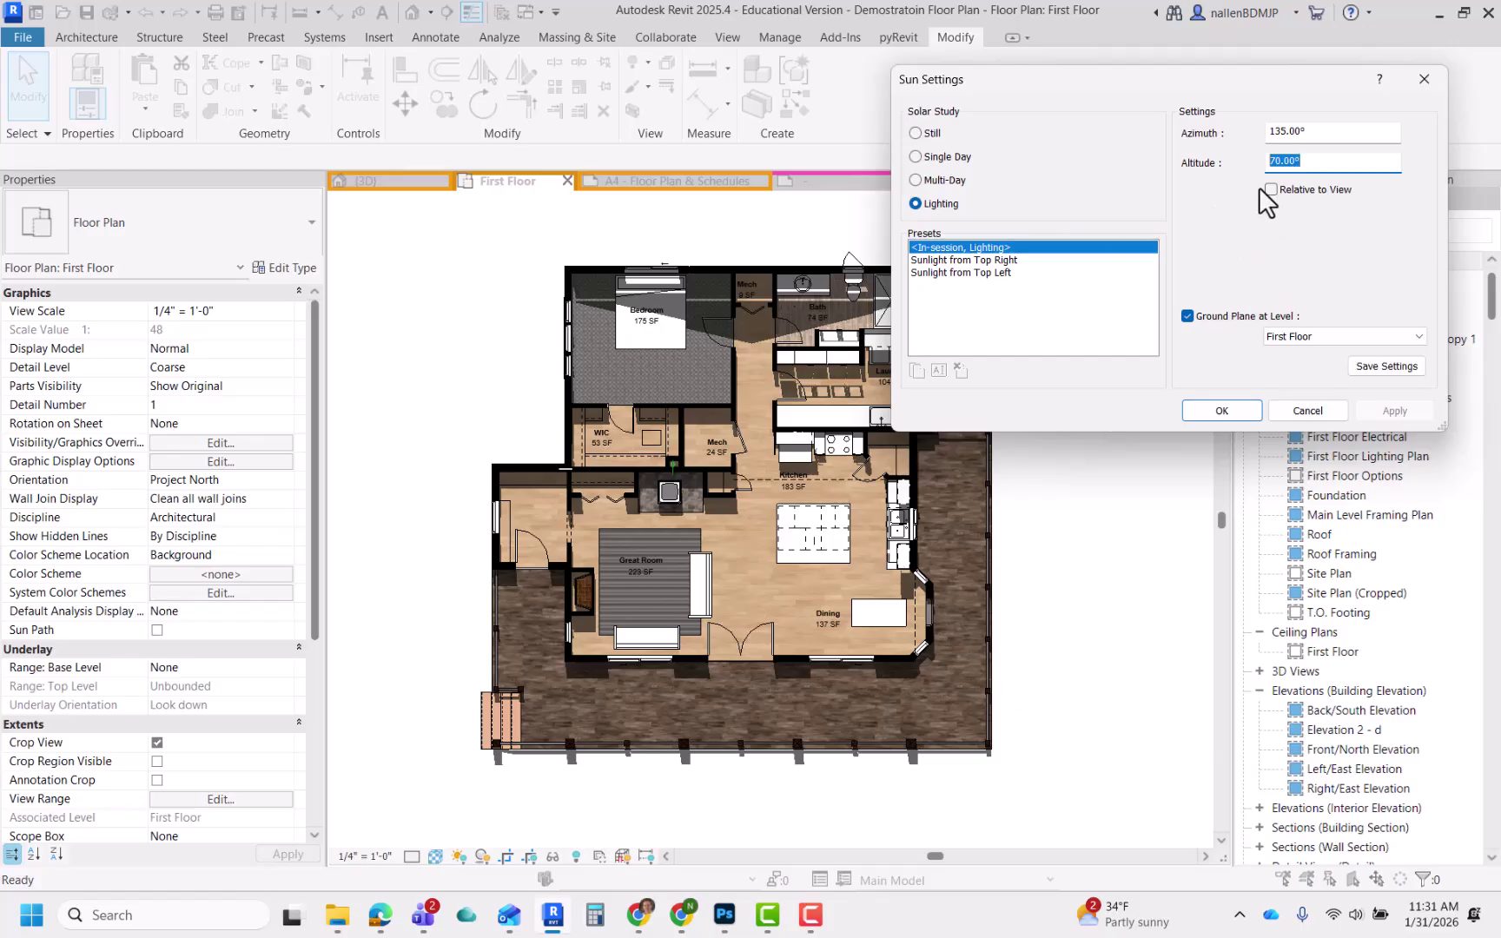
left_click_drag(1338, 135, 1248, 137)
type("90")
left_click(1367, 414)
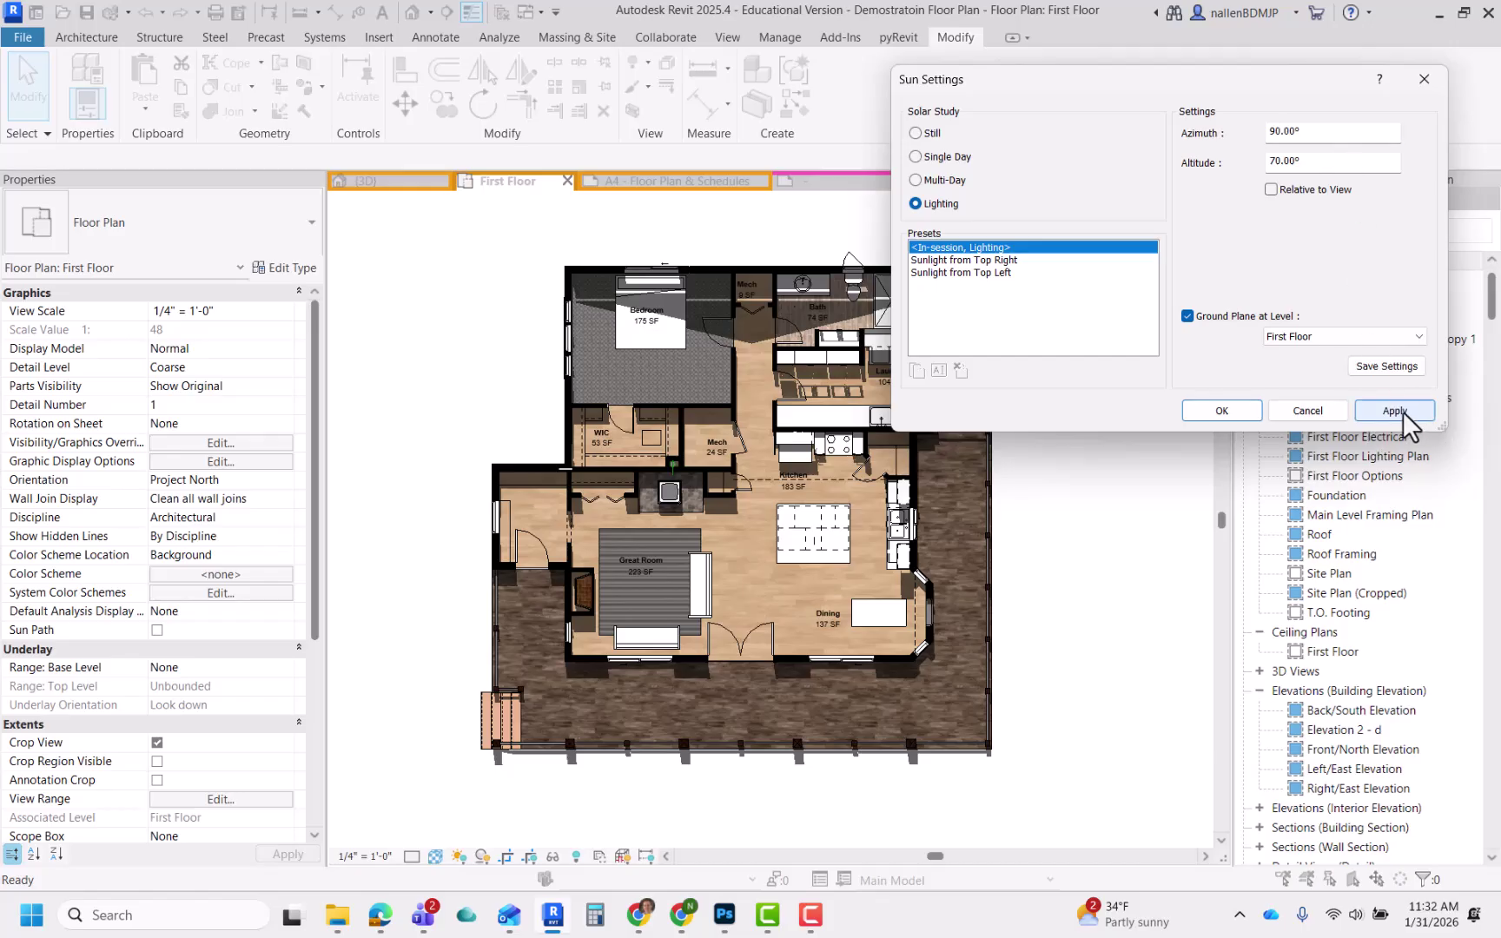
left_click(1397, 410)
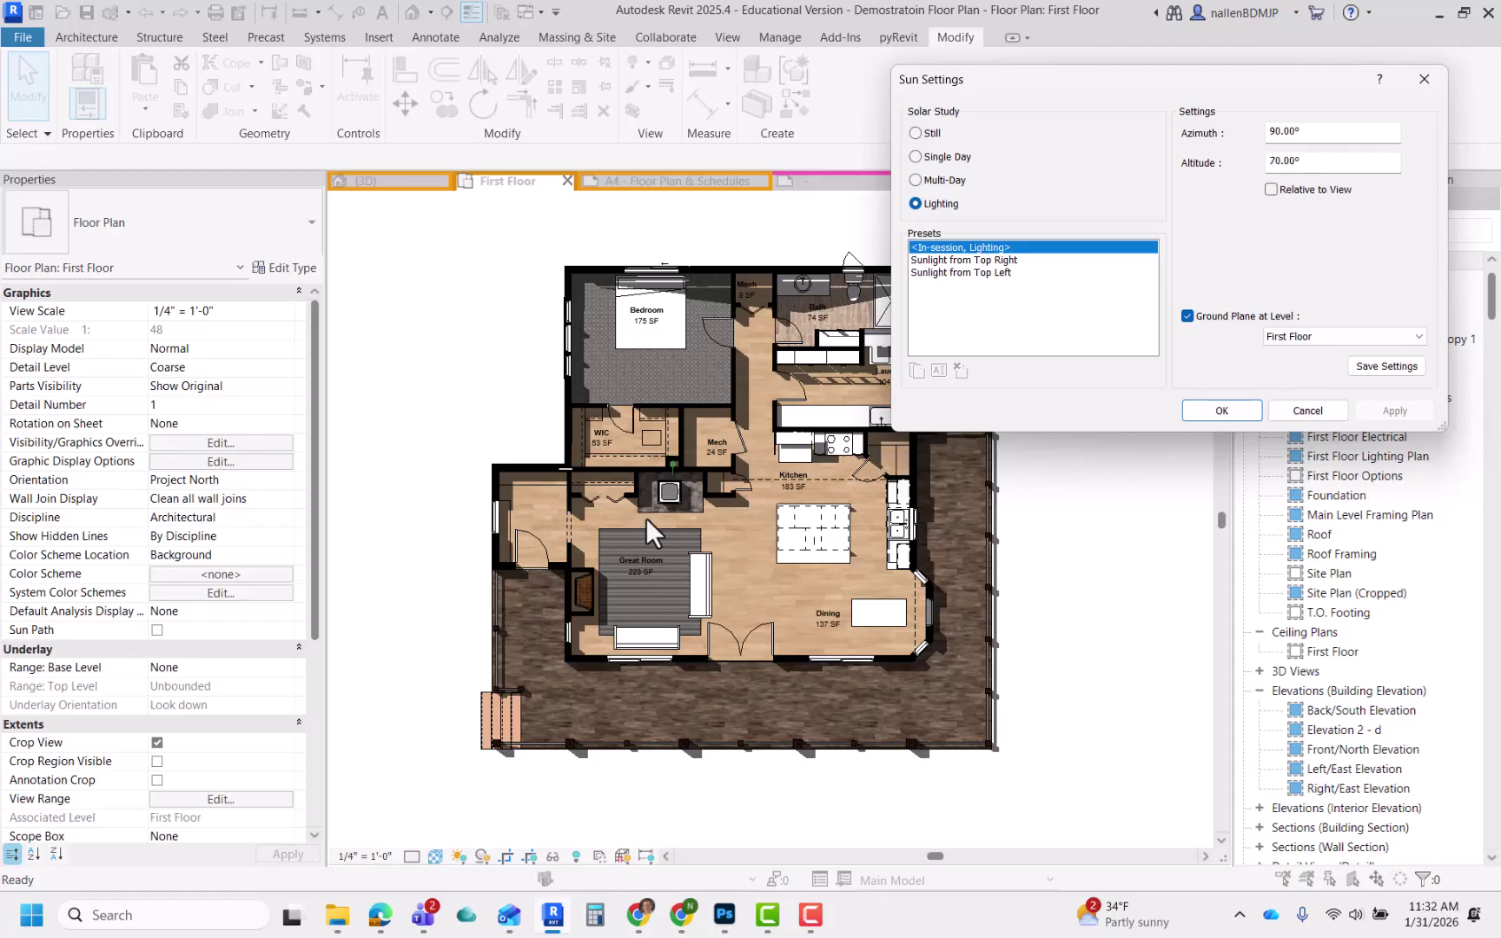
left_click(1221, 411)
Set the shadow intensity to 31 in the lighting section of the First Floor view's graphic display options
scroll(463, 635, "up", 1)
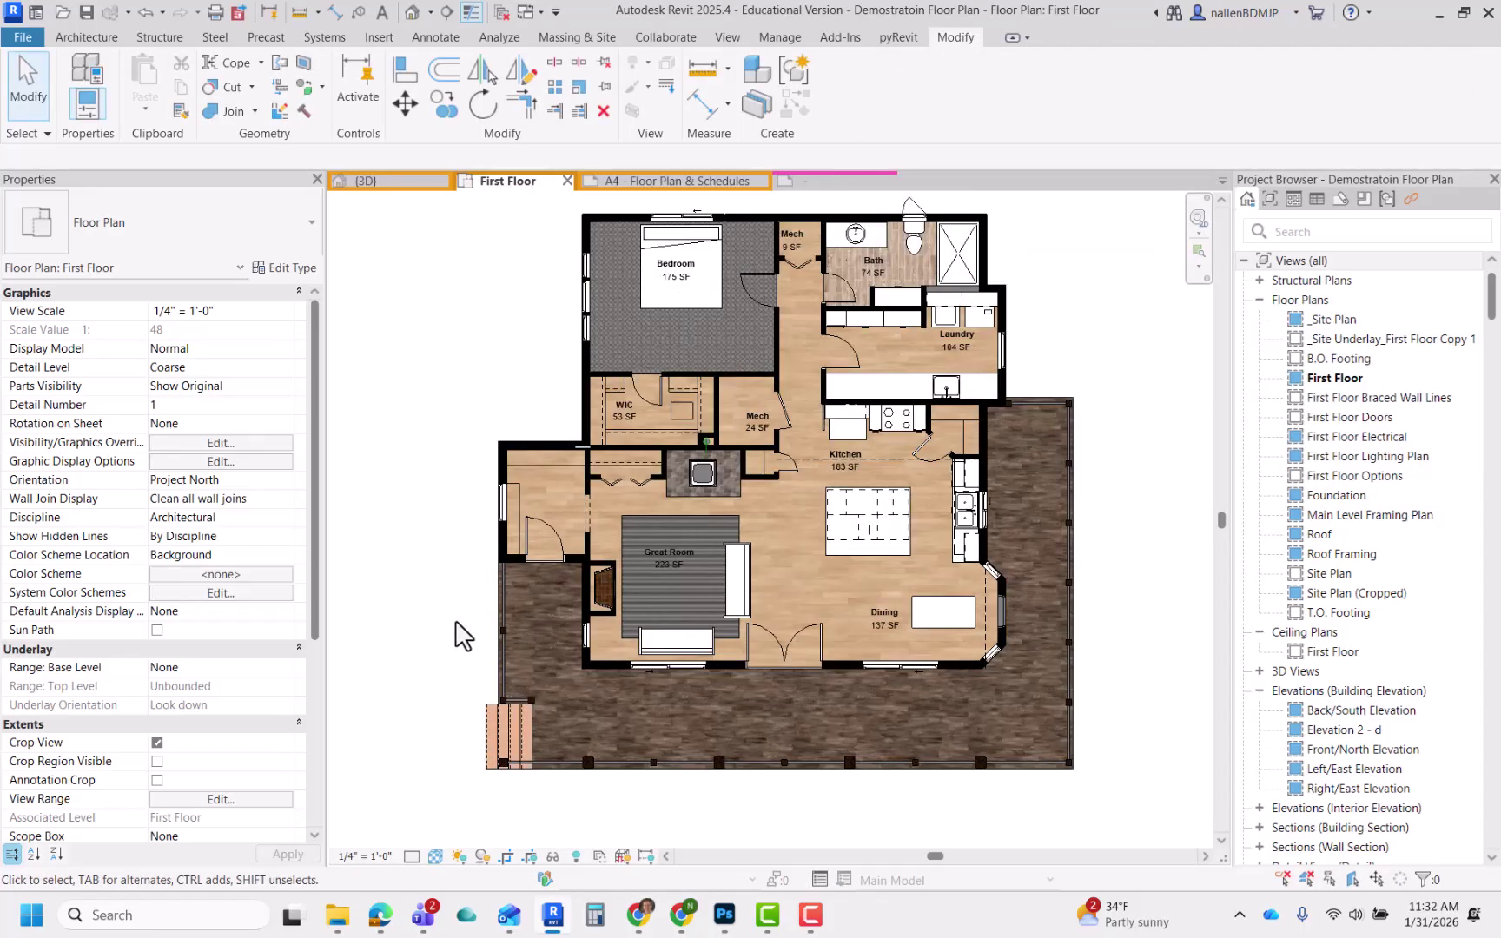
middle_click_drag(463, 635, 429, 696)
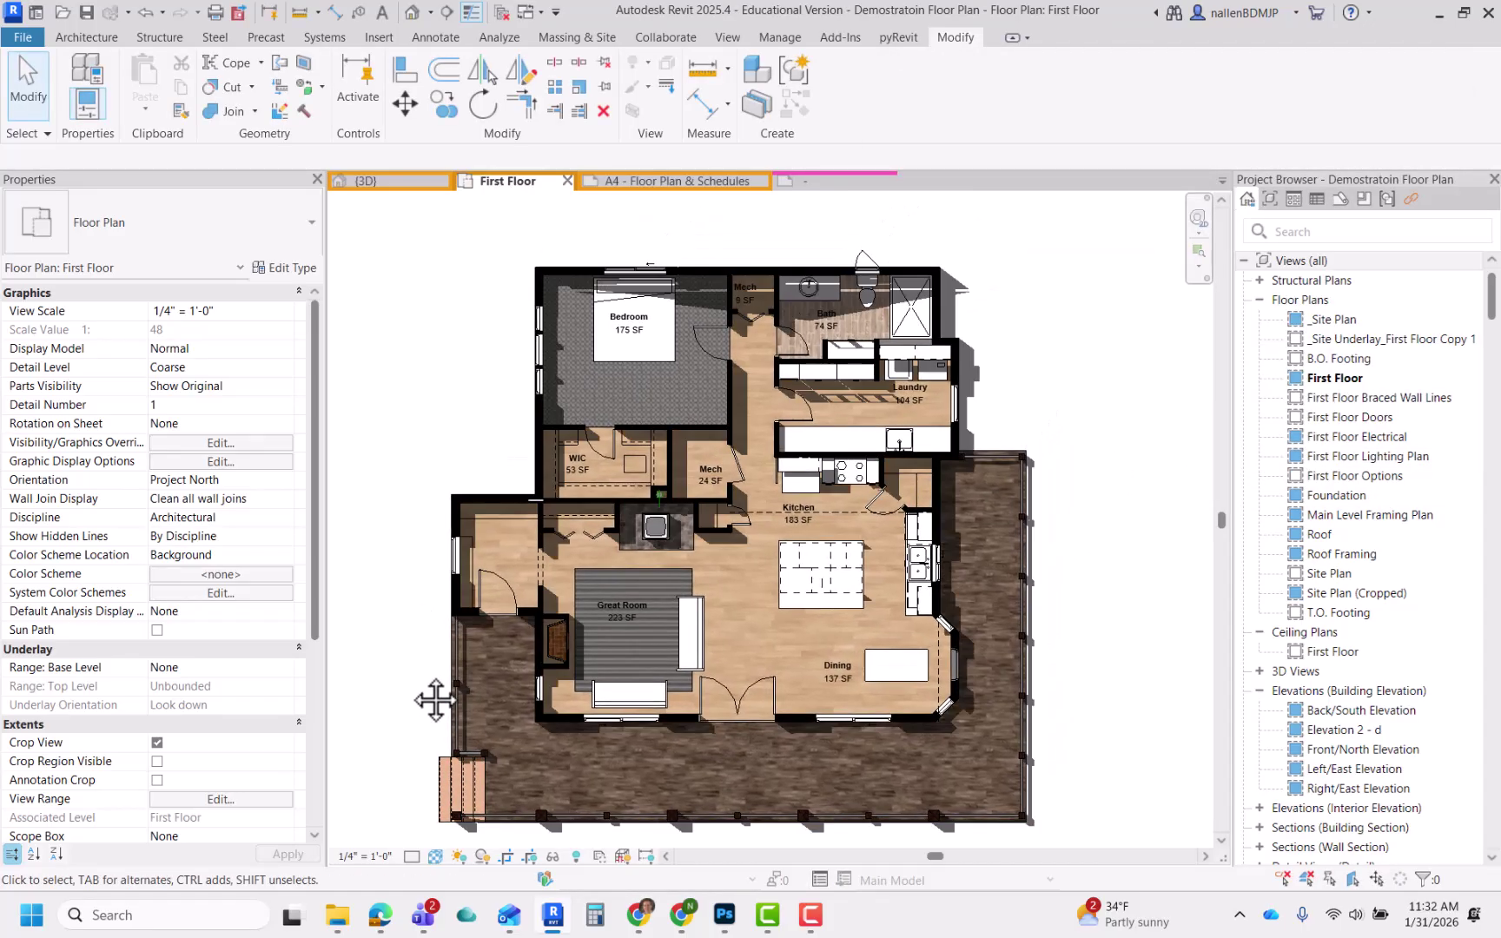
left_click(436, 857)
left_click(473, 712)
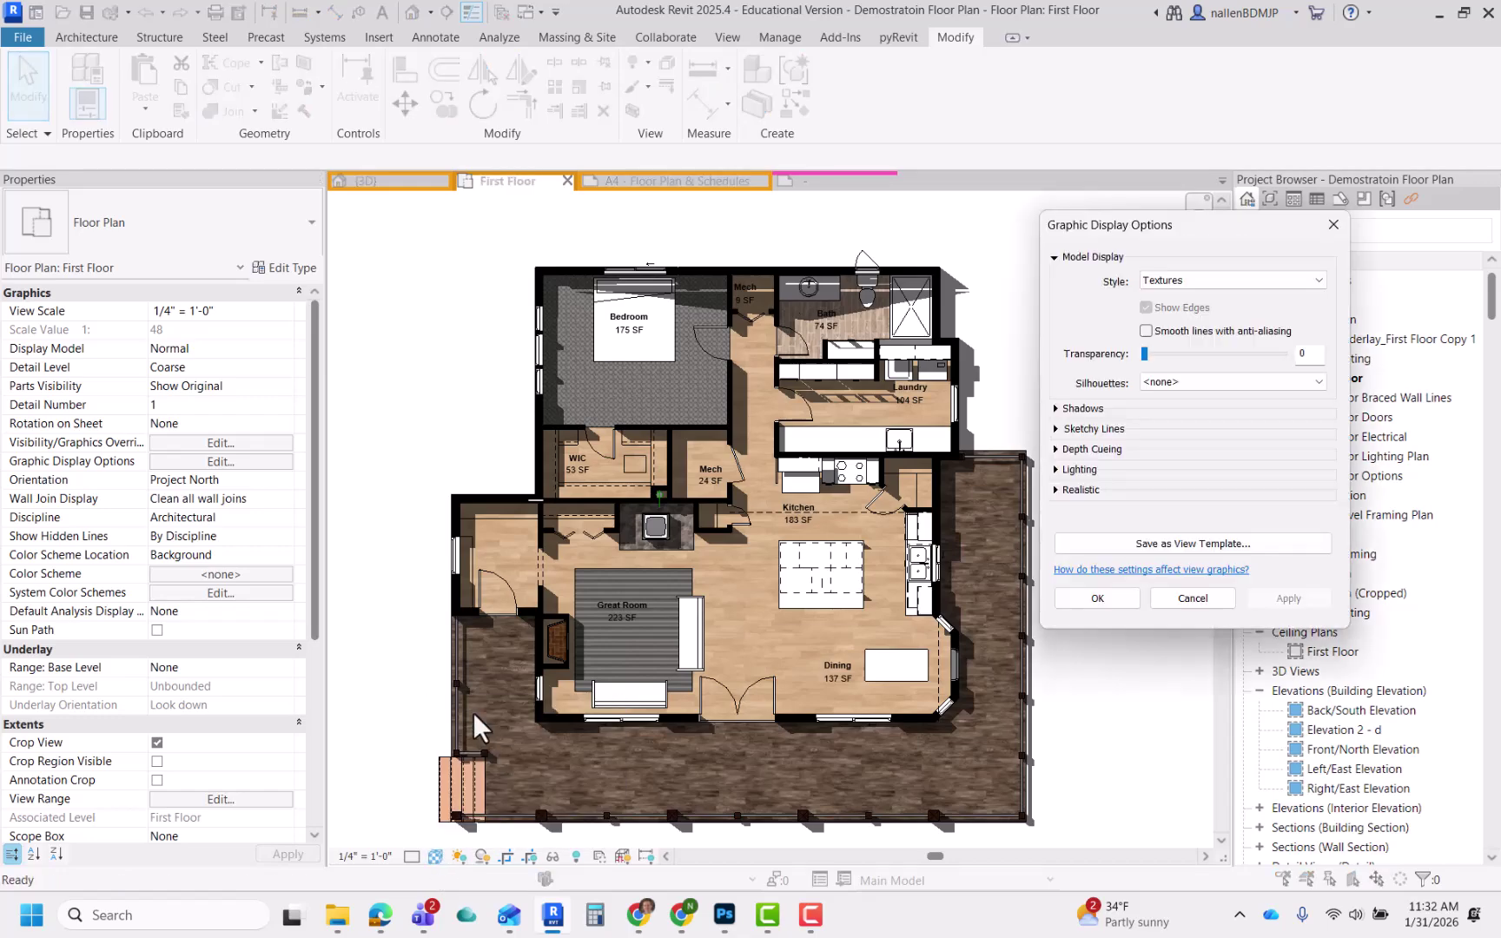
left_click(1056, 471)
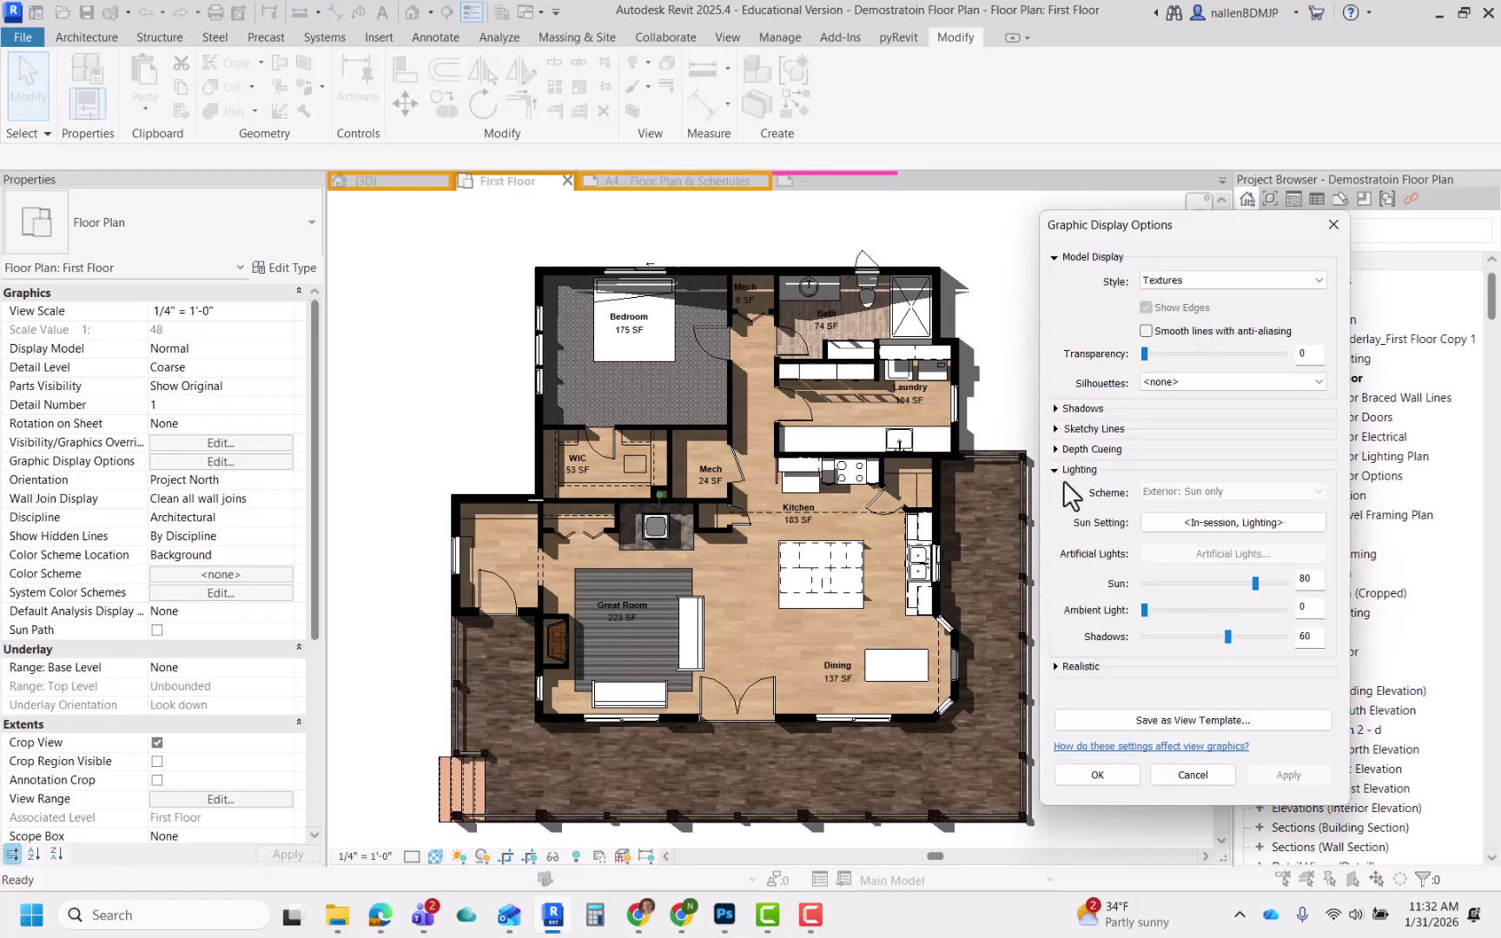
left_click_drag(1227, 637, 1172, 645)
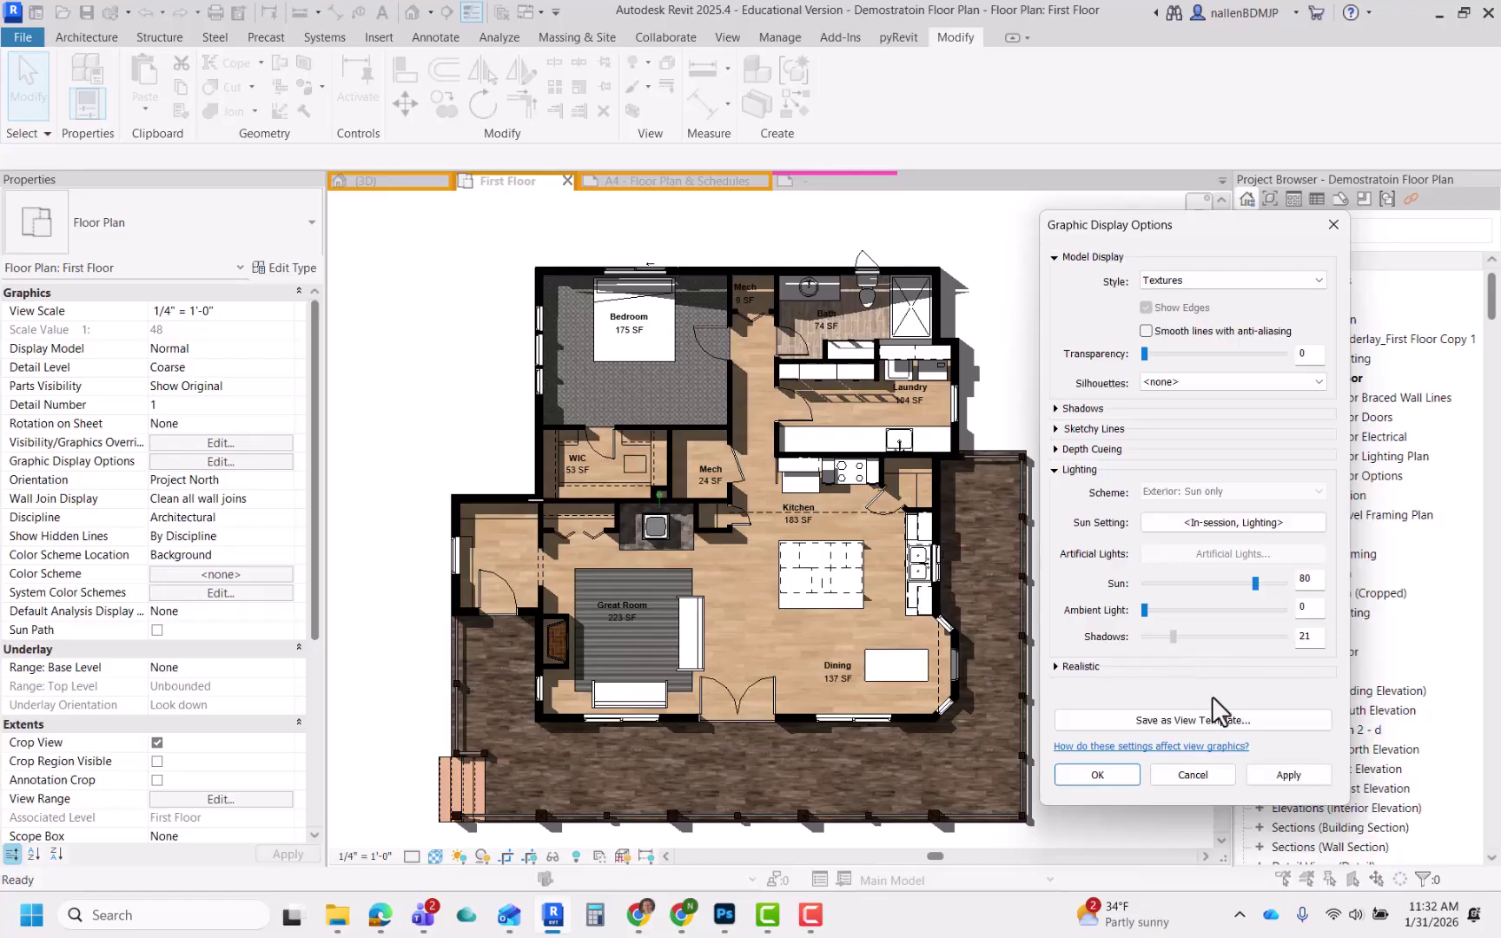
left_click(1271, 775)
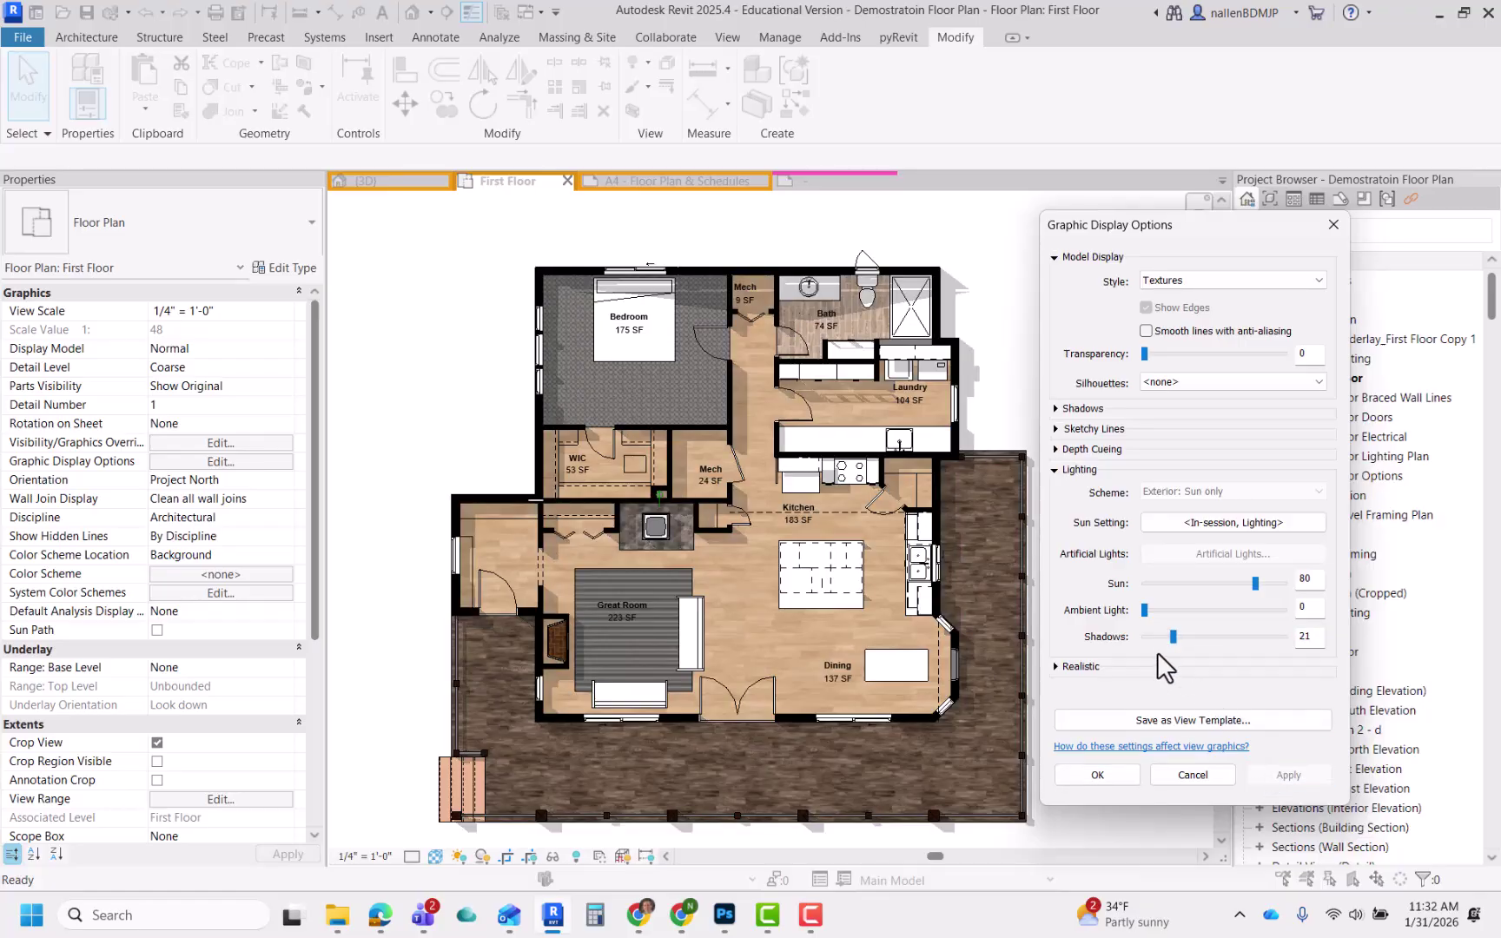
left_click_drag(1173, 638, 1192, 641)
left_click(1284, 777)
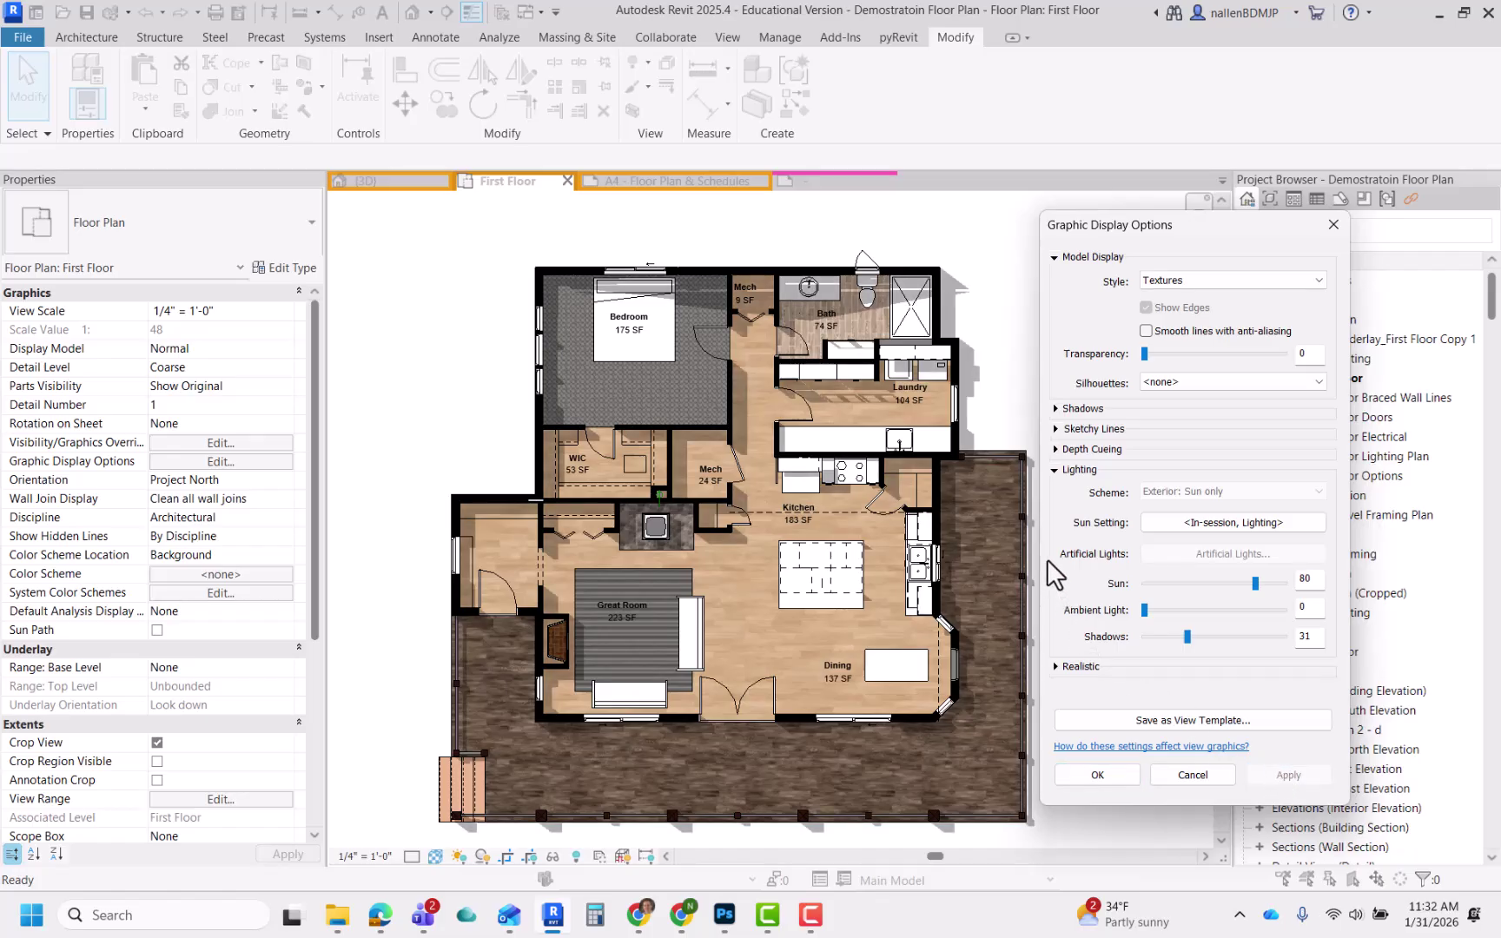
left_click(1113, 778)
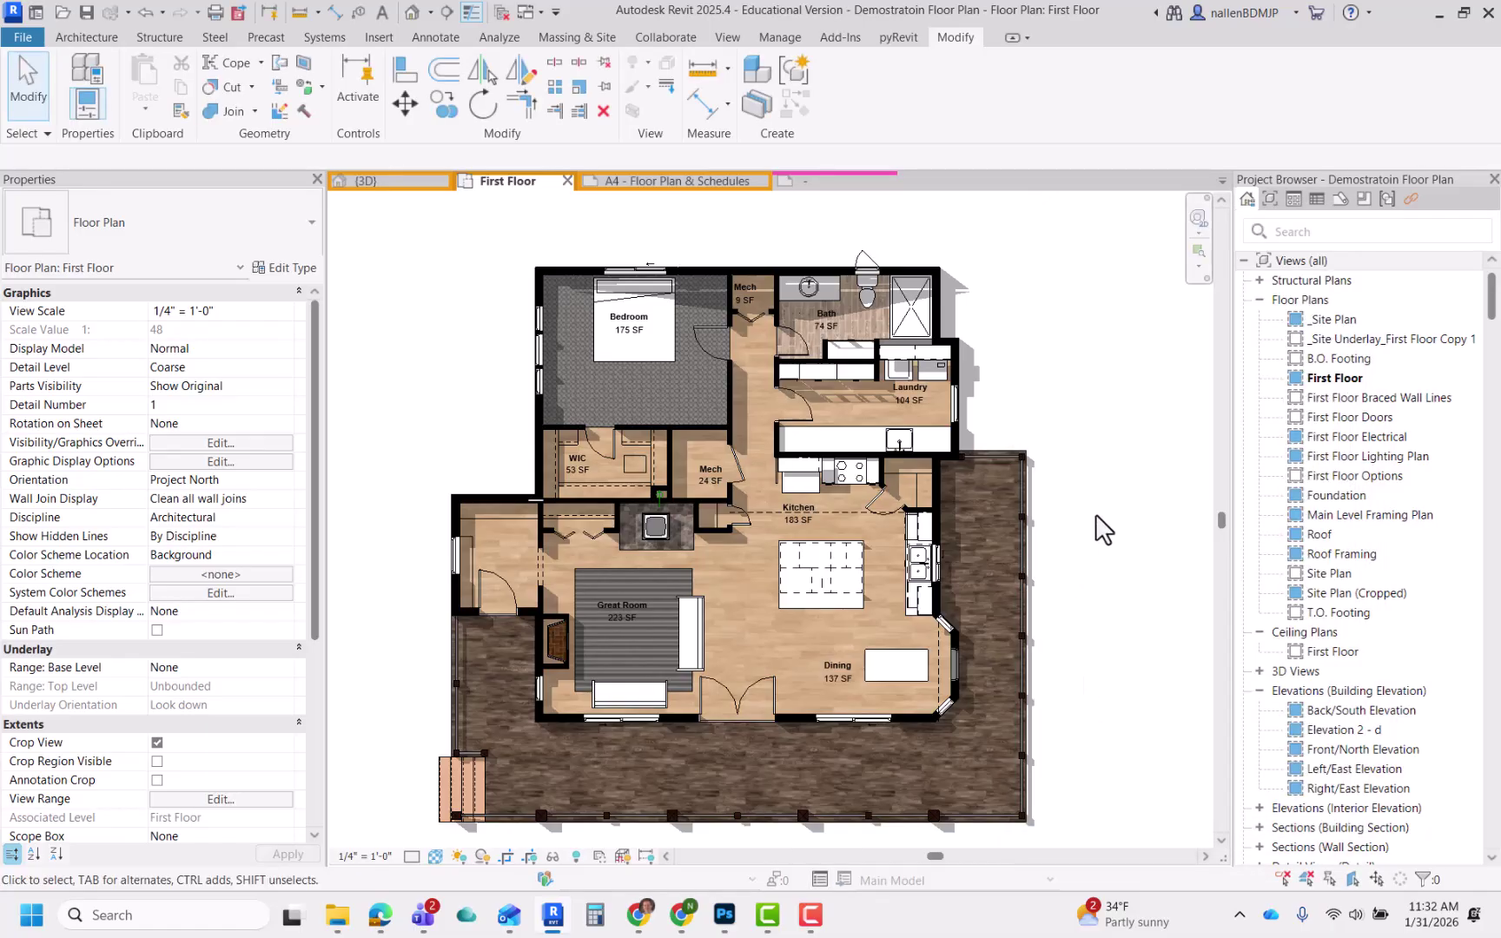
Examine the levels available for the ground plane in the sun settings, keeping First Floor
middle_click_drag(1059, 522, 1060, 507)
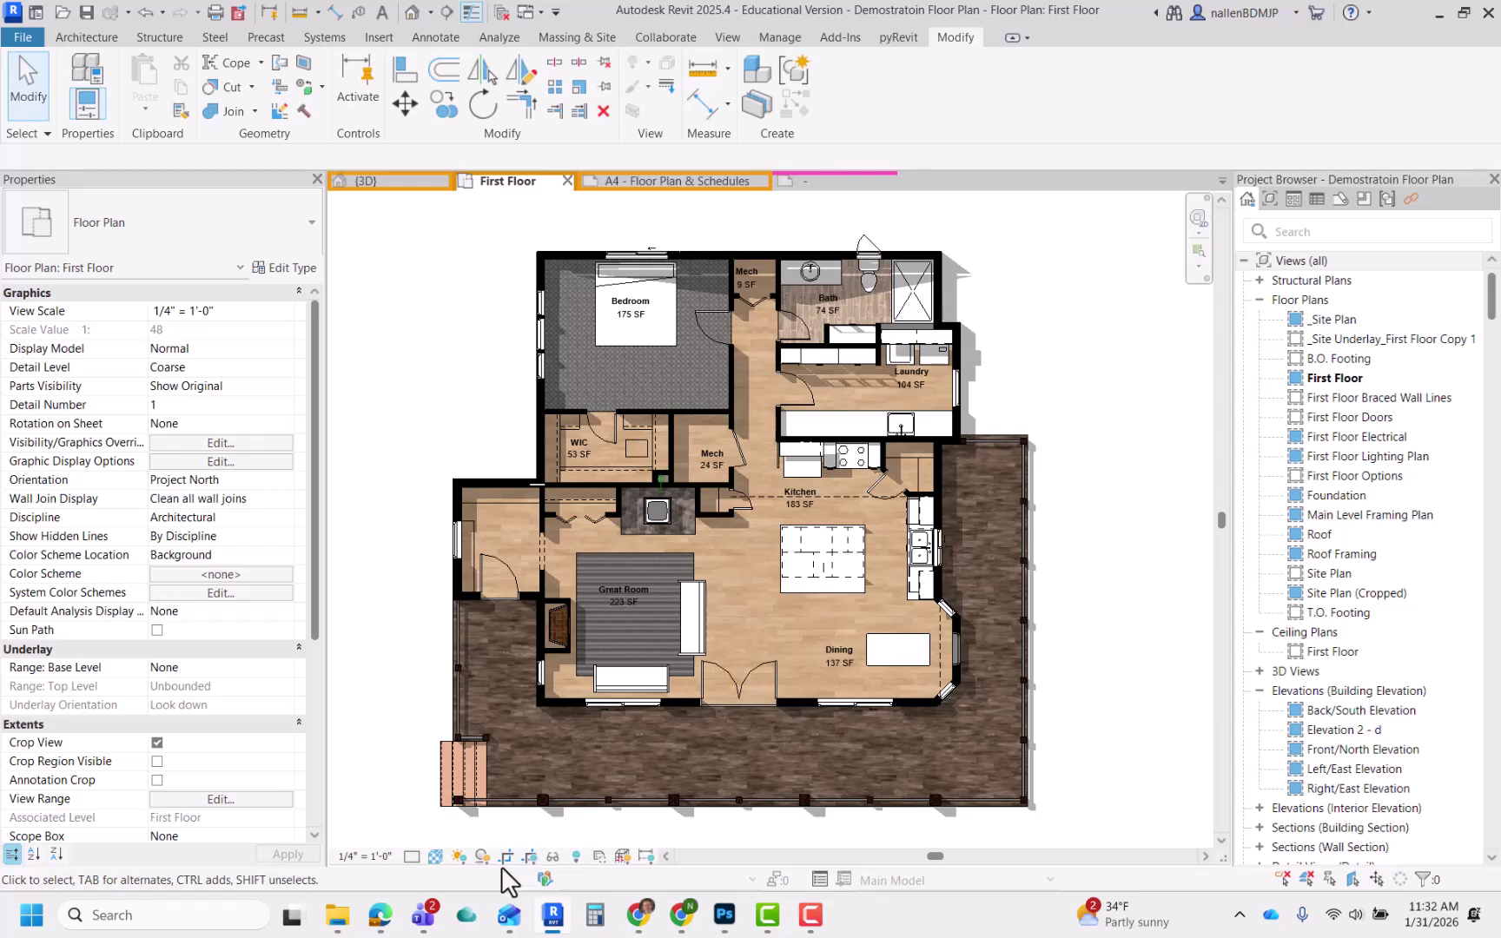
left_click(435, 858)
left_click(455, 858)
left_click(512, 759)
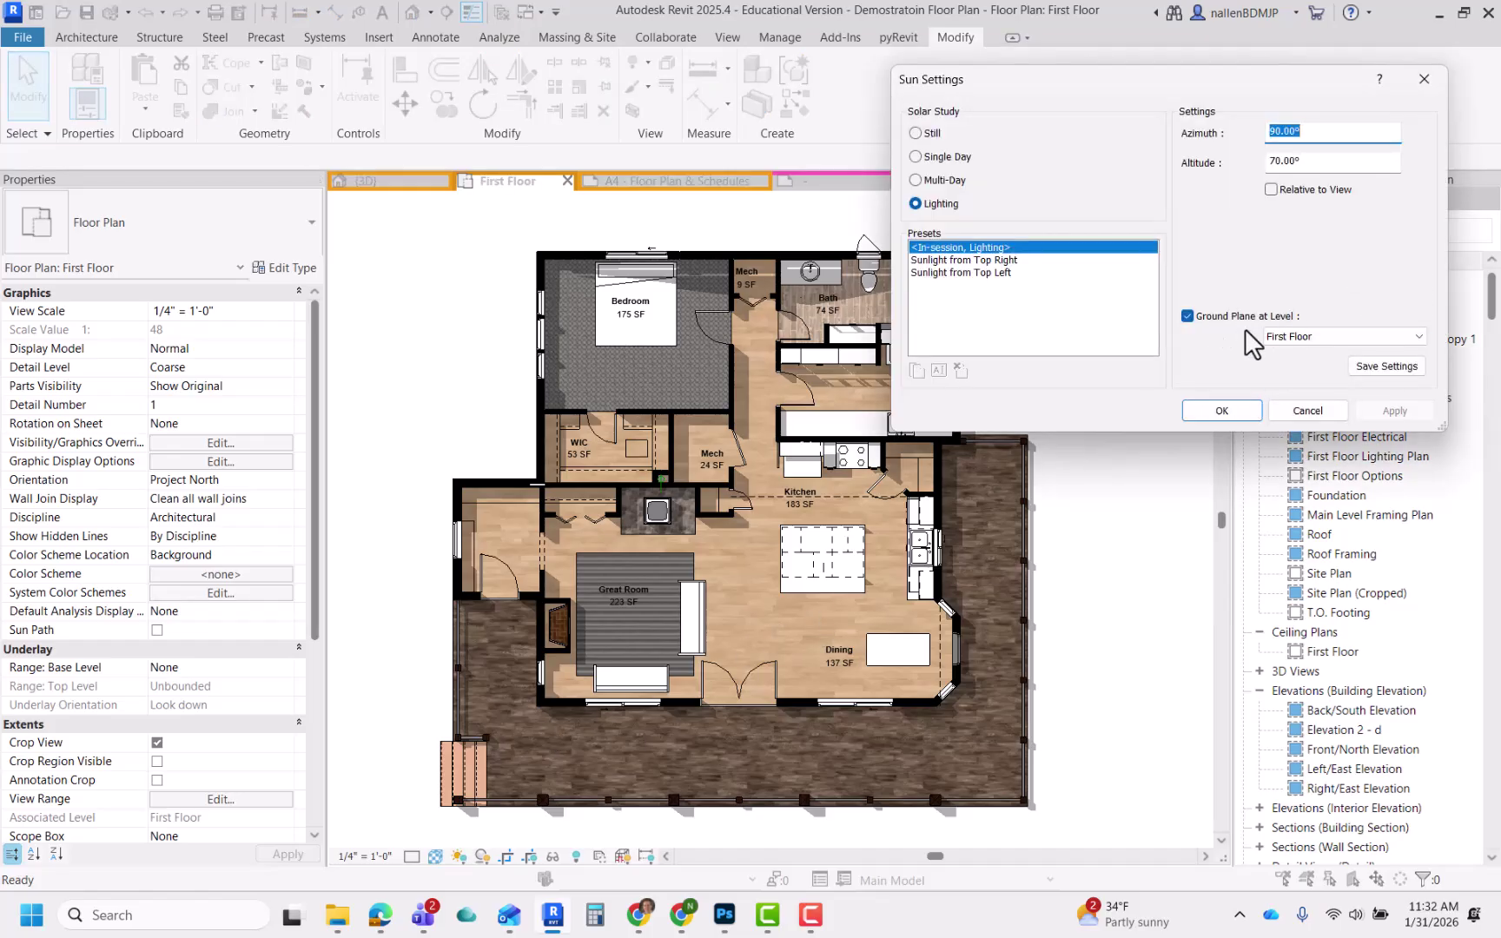
left_click(1302, 338)
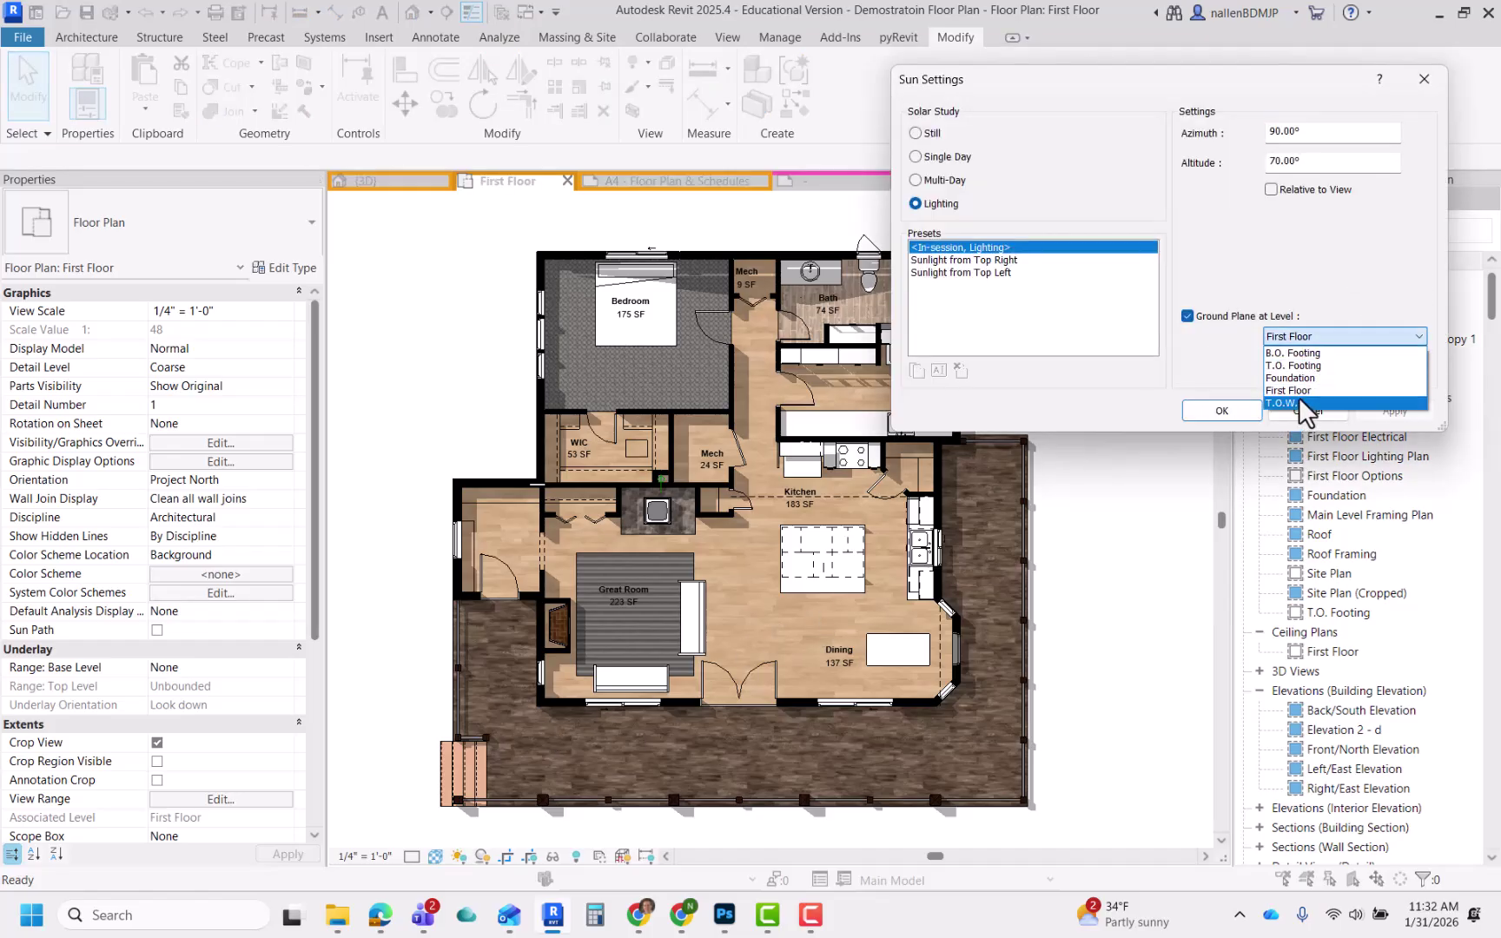
left_click(1291, 285)
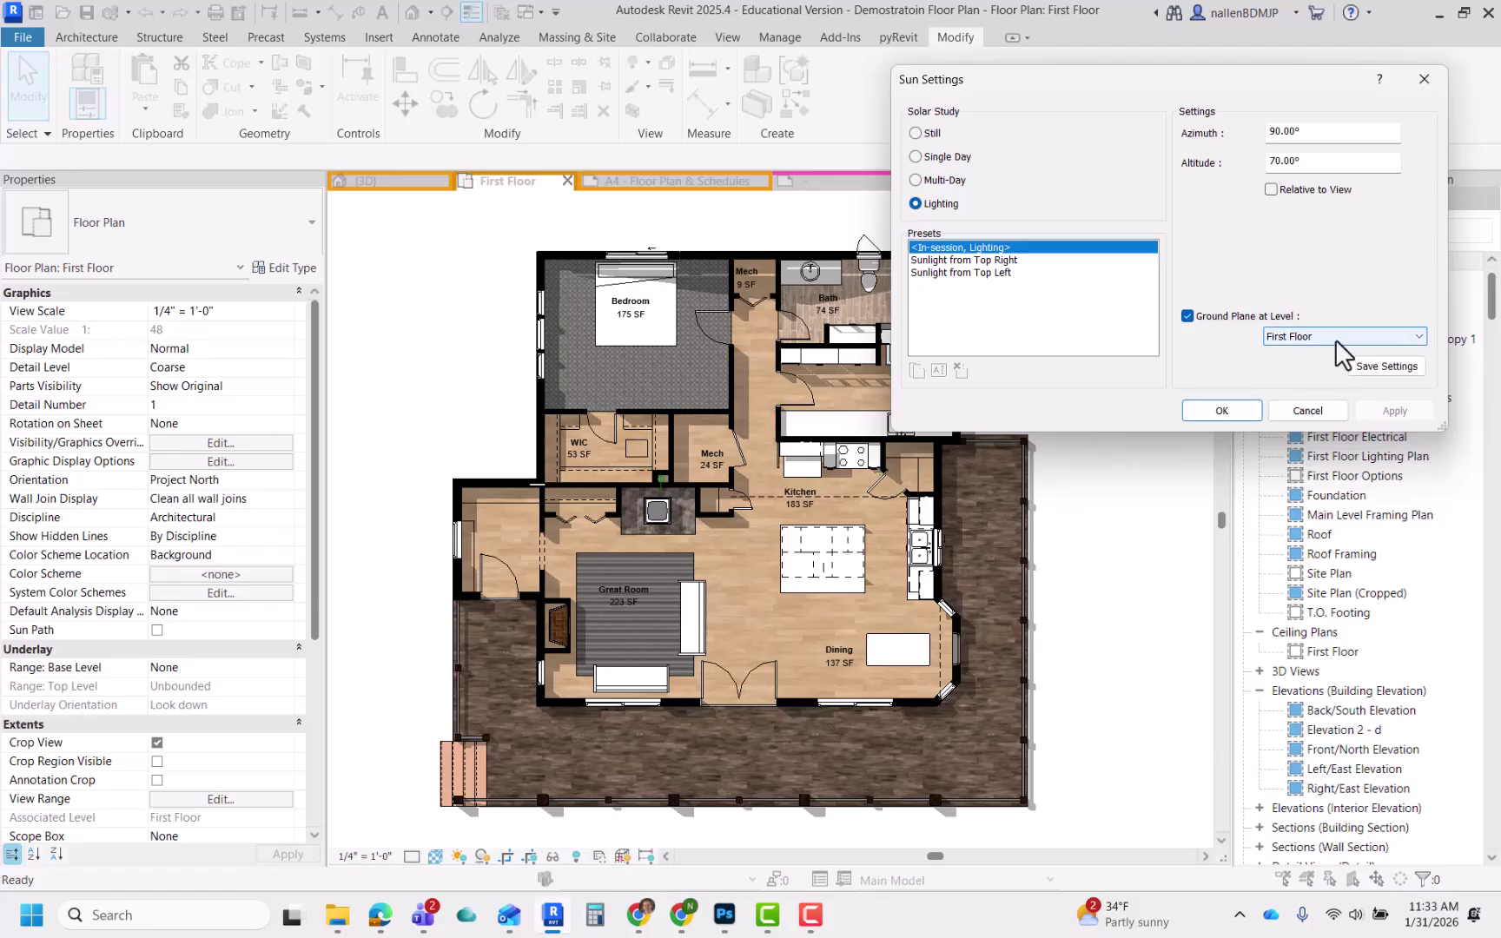
left_click(1222, 410)
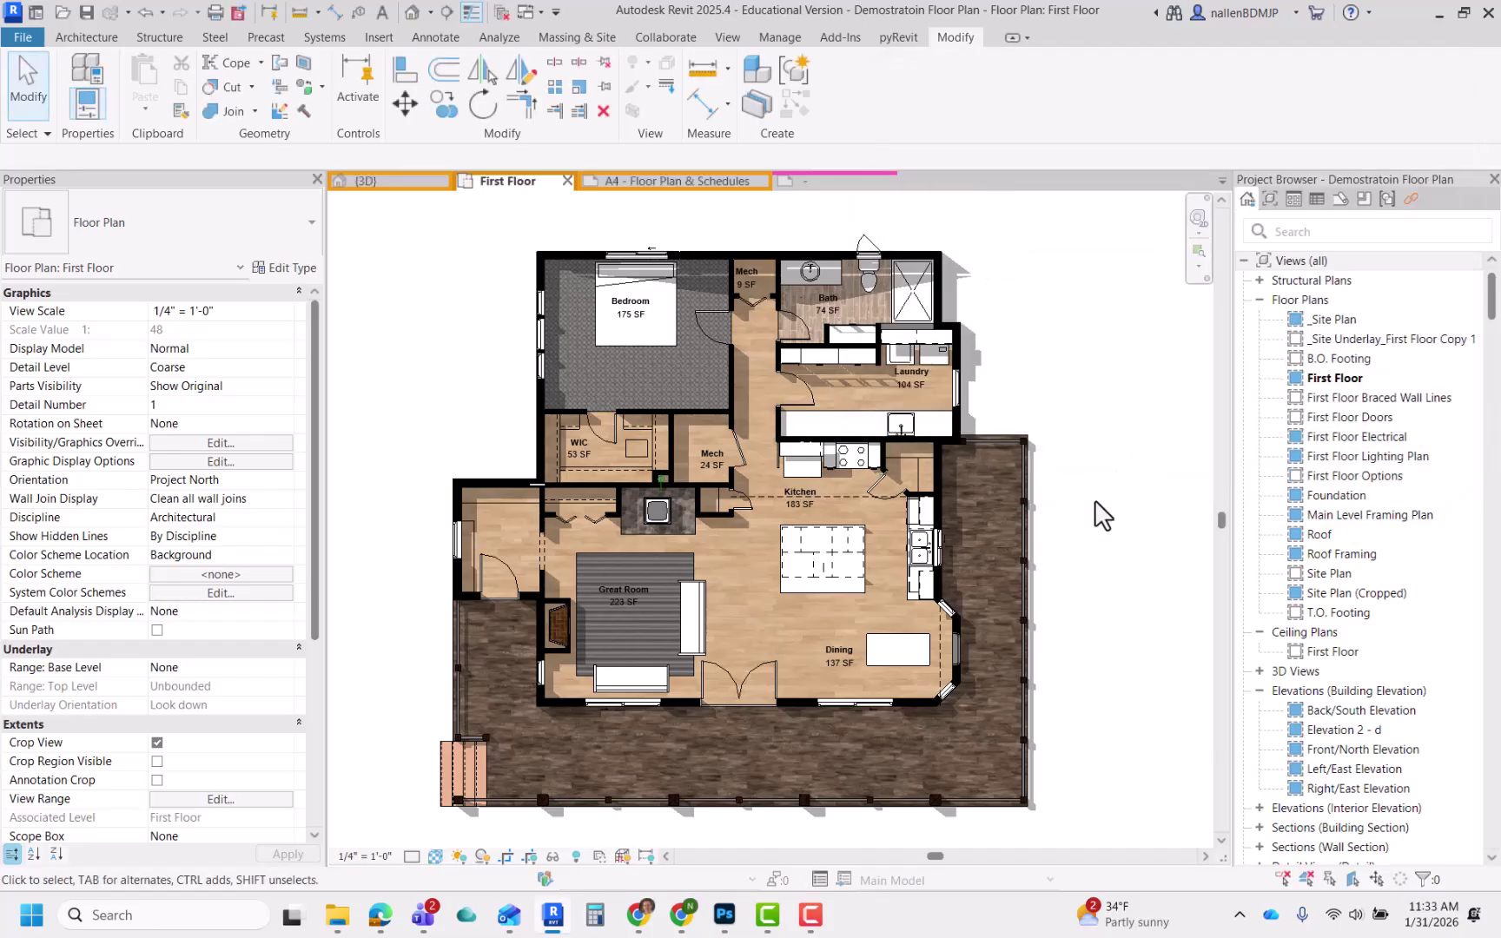
On the A4 - Floor Plan & Schedules sheet, move the First Floor viewport to the left half of the title block
scroll(926, 517, "down", 3)
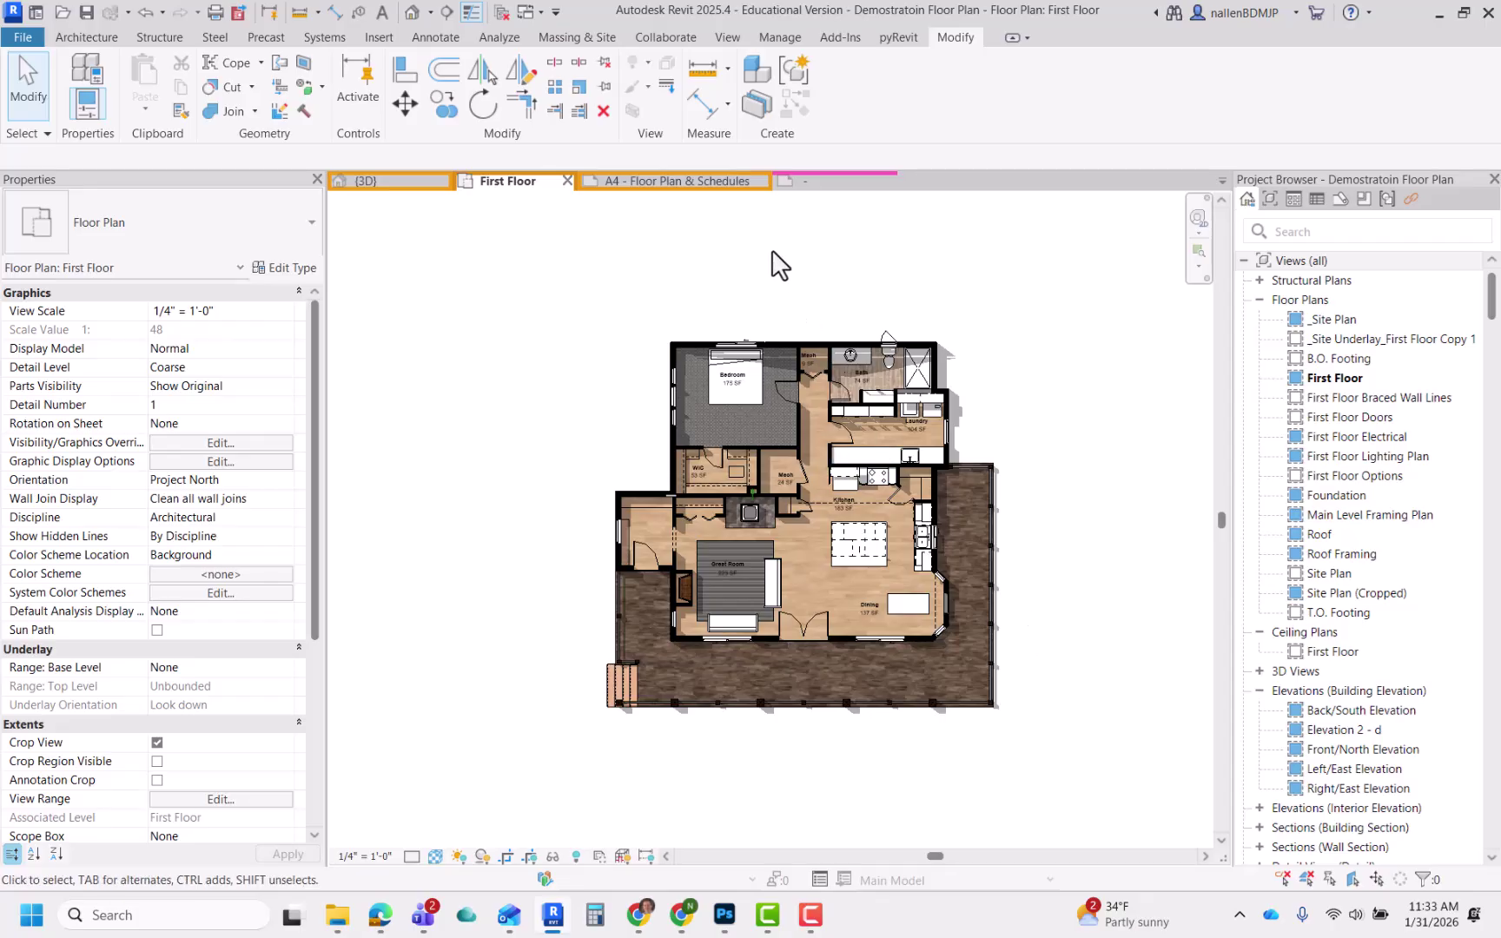
left_click(728, 181)
scroll(881, 486, "down", 2)
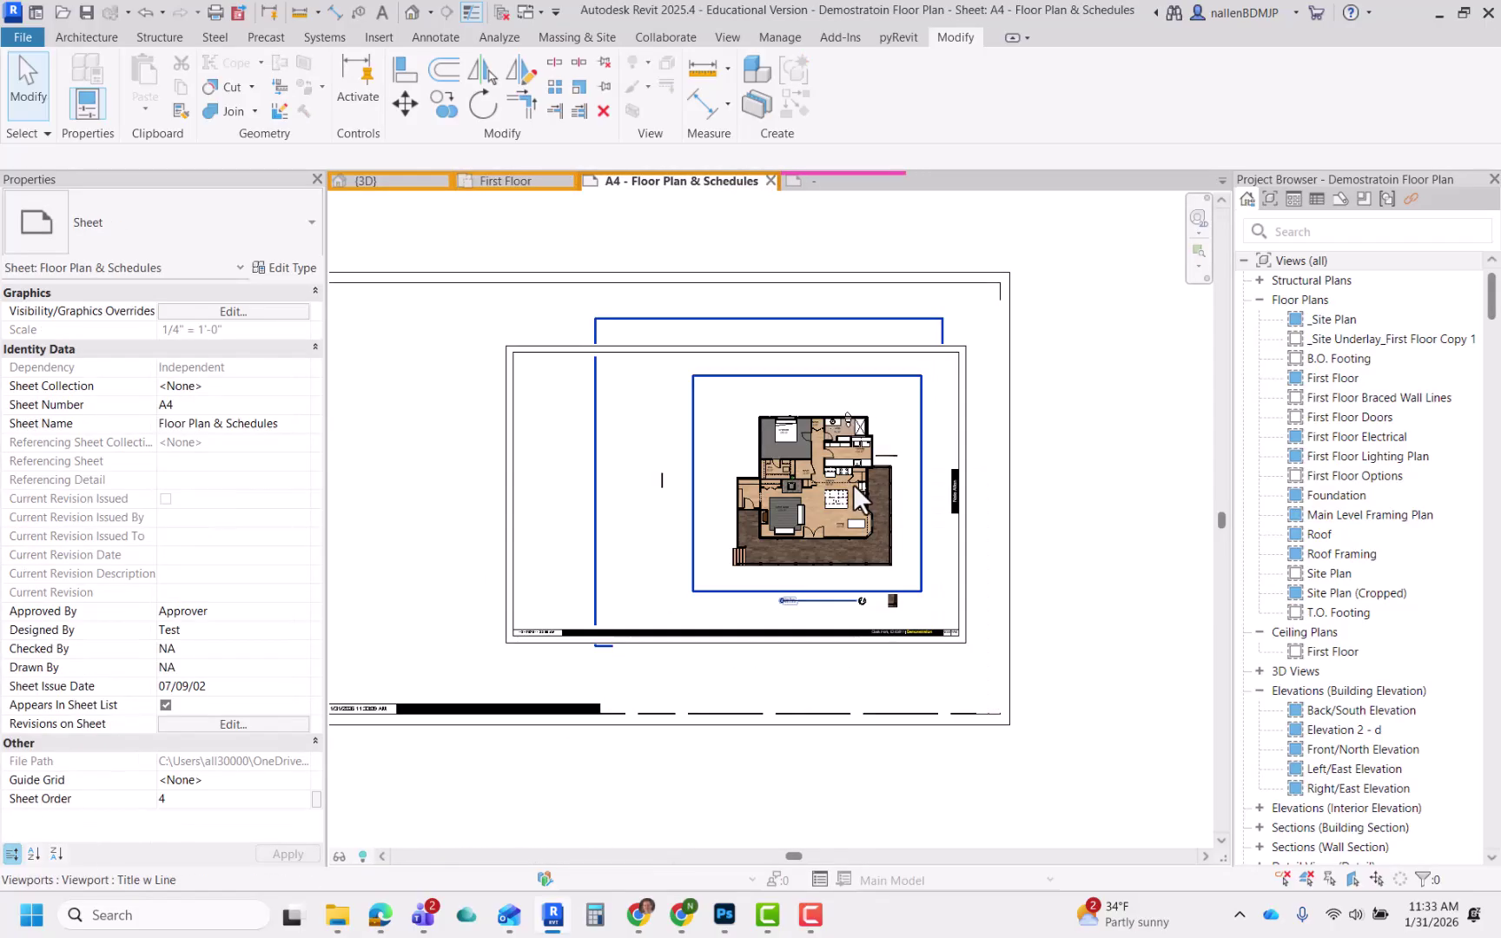
left_click(852, 484)
left_click_drag(852, 485, 551, 493)
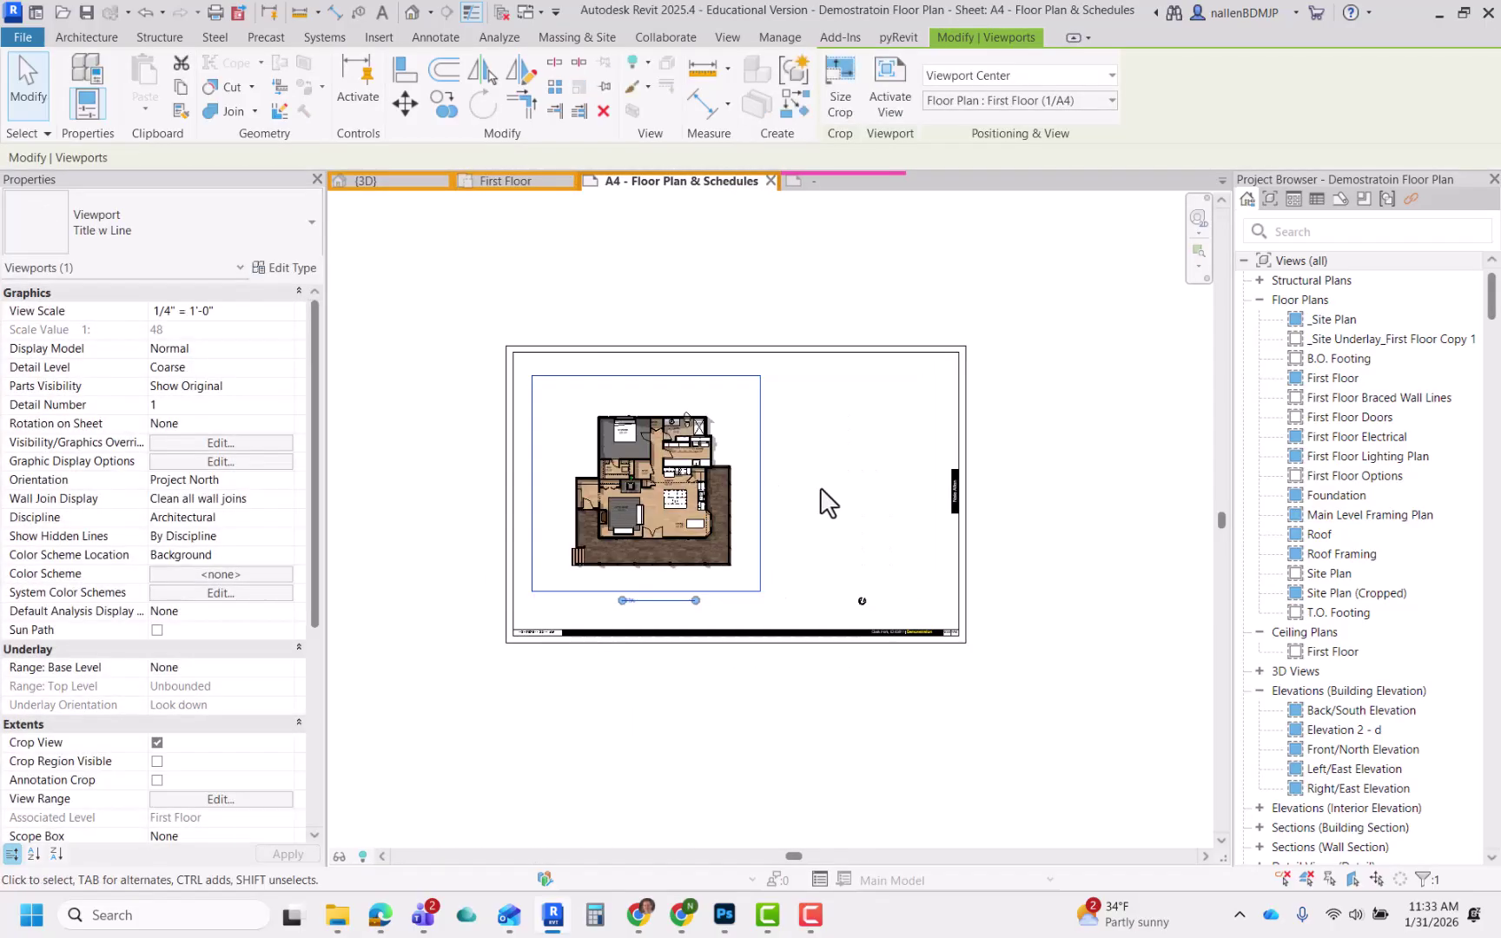
scroll(539, 500, "up", 2)
left_click(412, 527)
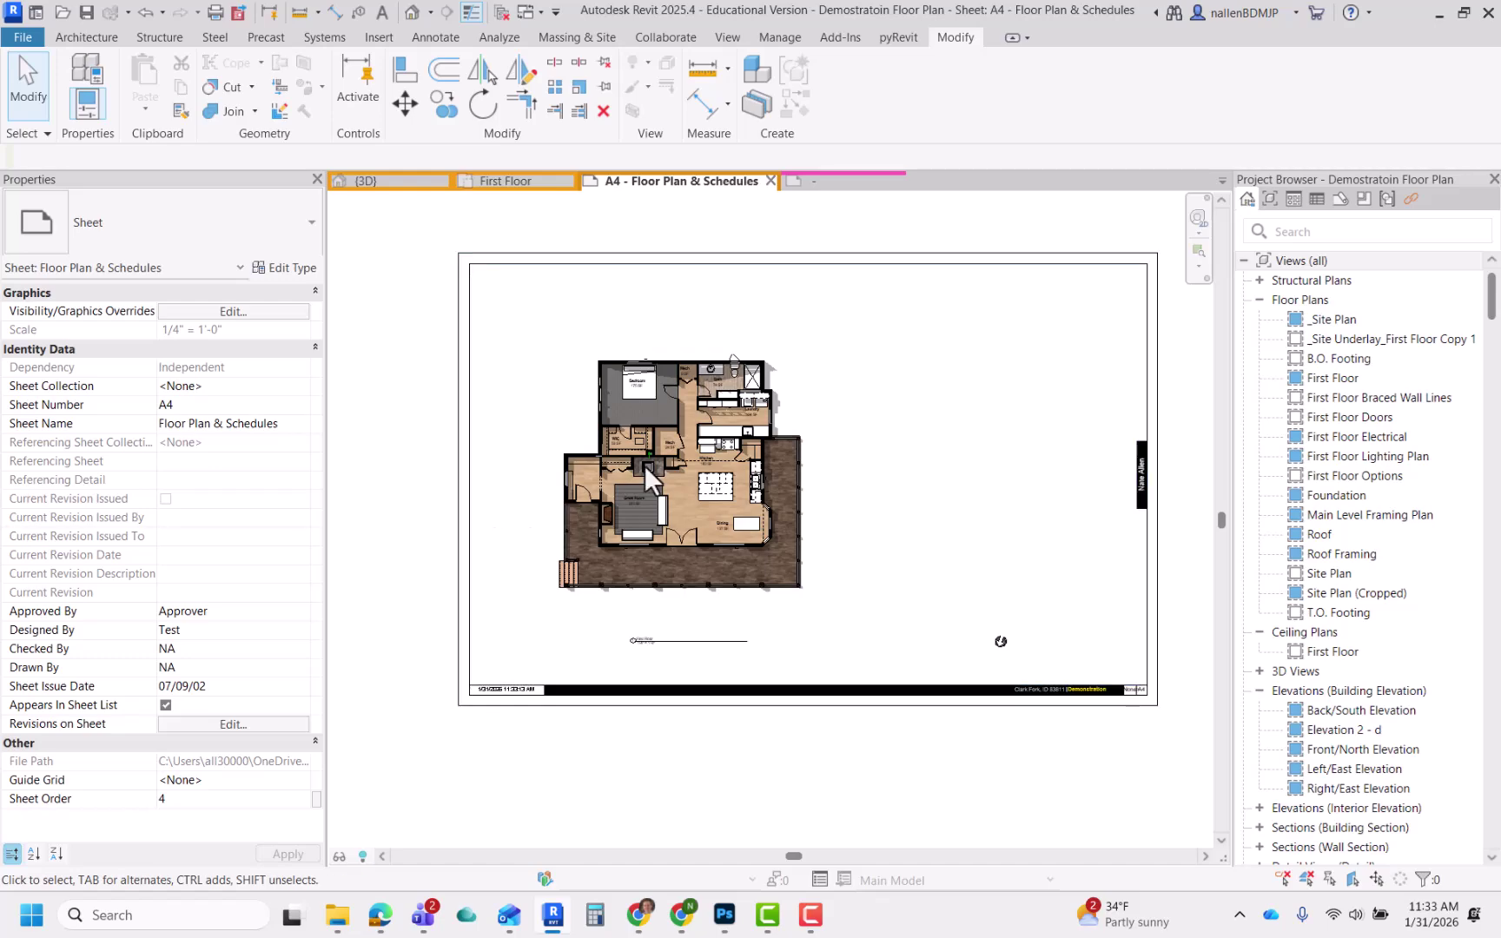
scroll(660, 456, "up", 2)
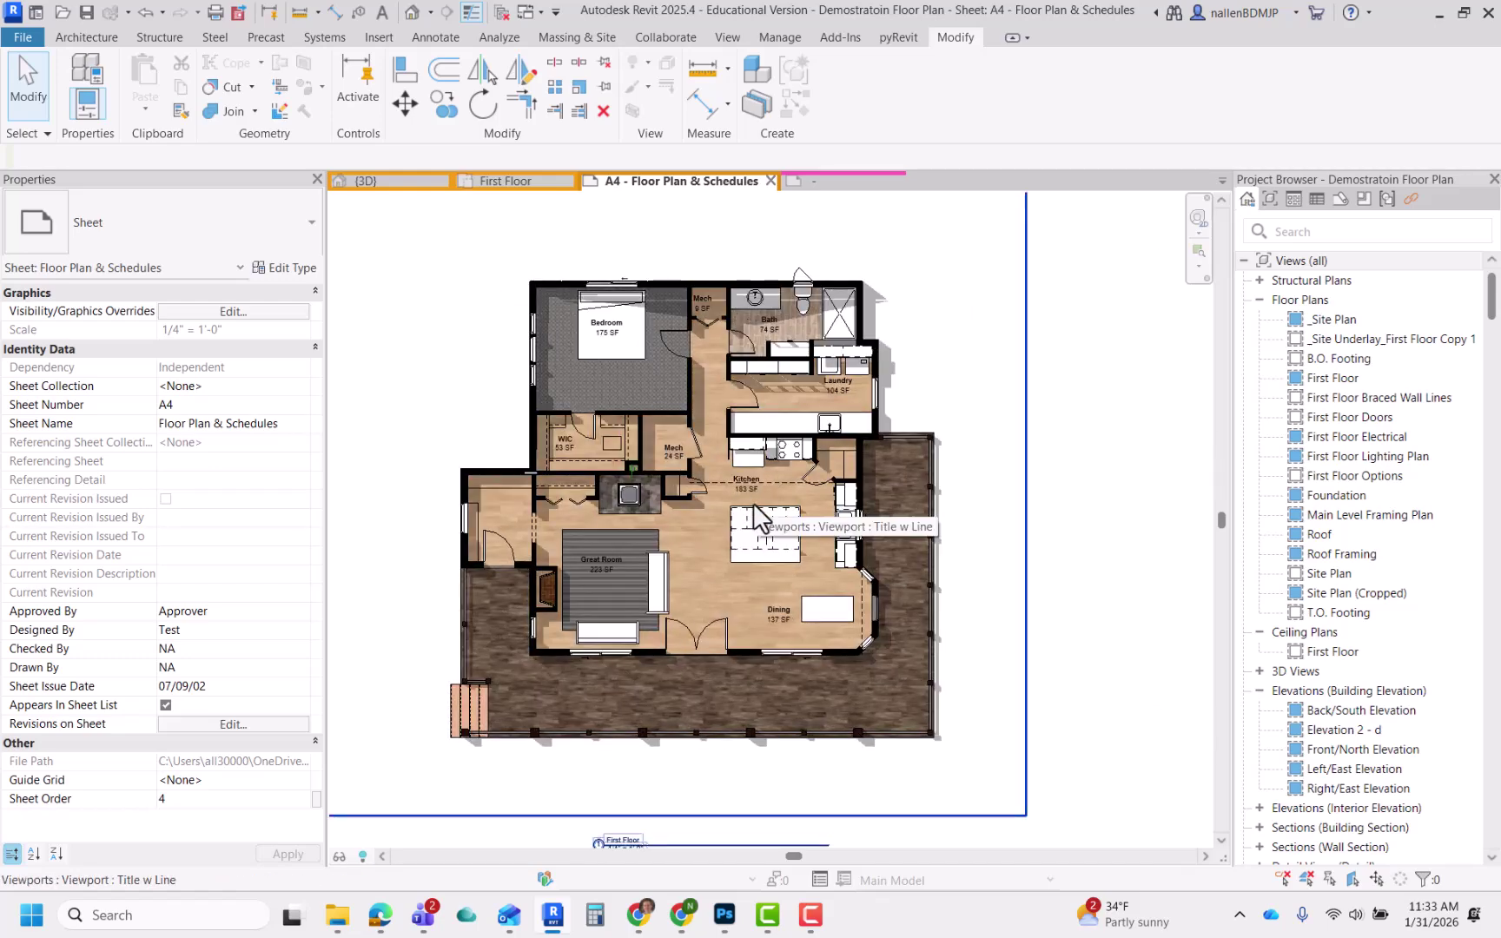
scroll(753, 505, "down", 3)
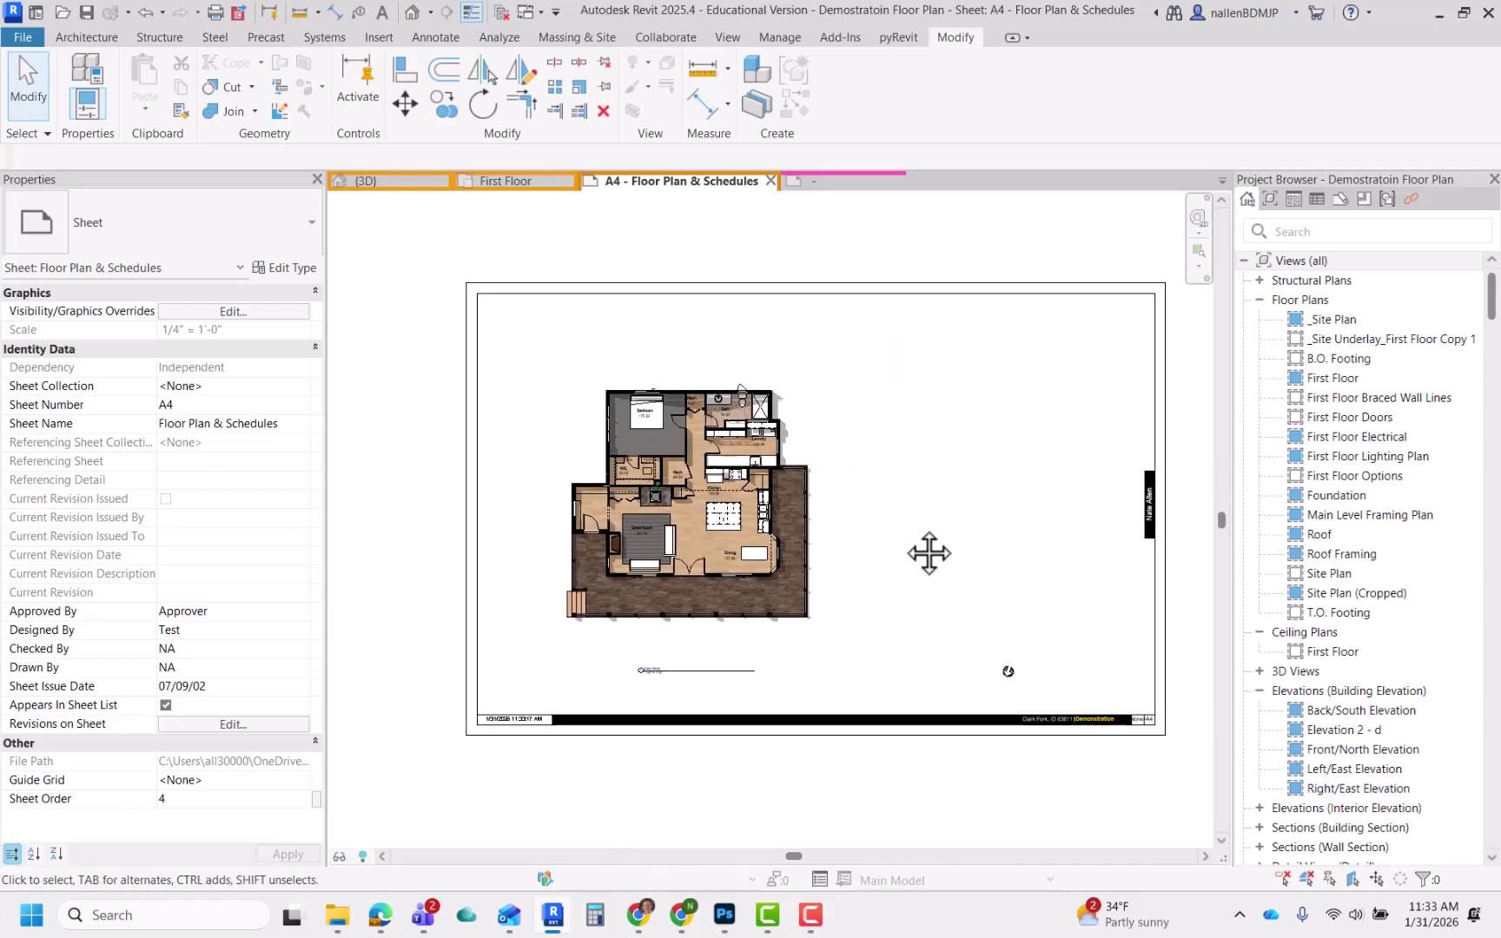